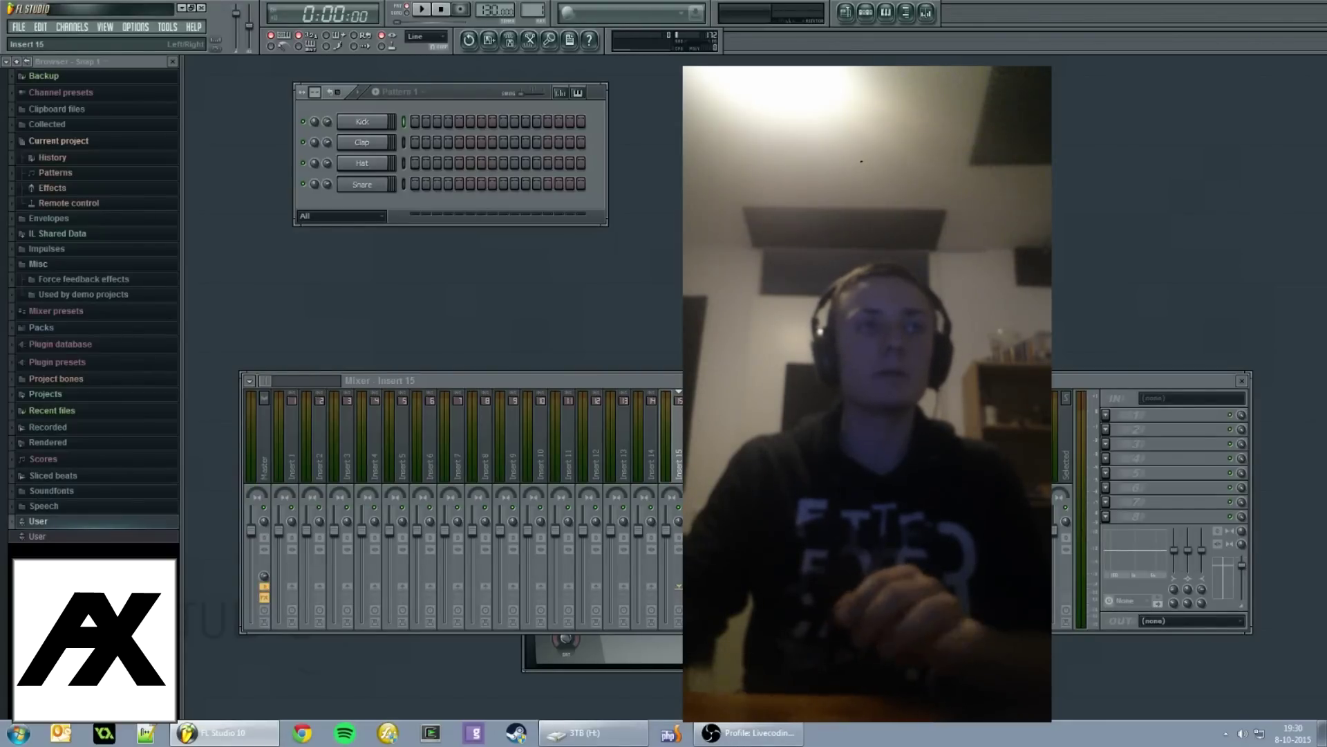
Drag the Mixer window upward so it sits beside the Snare channel settings.
{"action": "left_click_drag", "start_coordinate": [858, 380], "coordinate": [898, 305]}
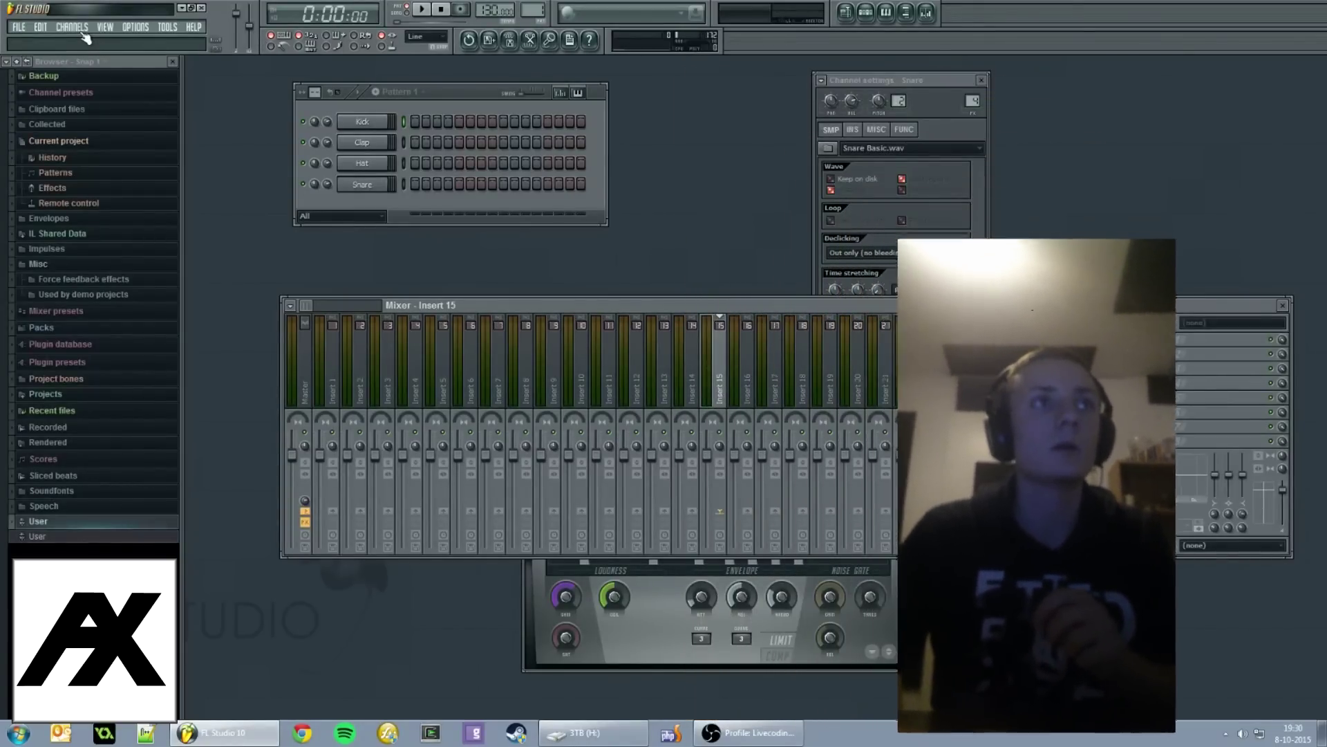
Add a Sytrus channel to Pattern 1 and park its window at the upper right.
{"action": "mouse_move", "coordinate": [479, 91]}
{"action": "left_mouse_down"}
{"action": "mouse_move", "coordinate": [427, 90]}
{"action": "mouse_move", "coordinate": [458, 95]}
{"action": "left_mouse_up"}
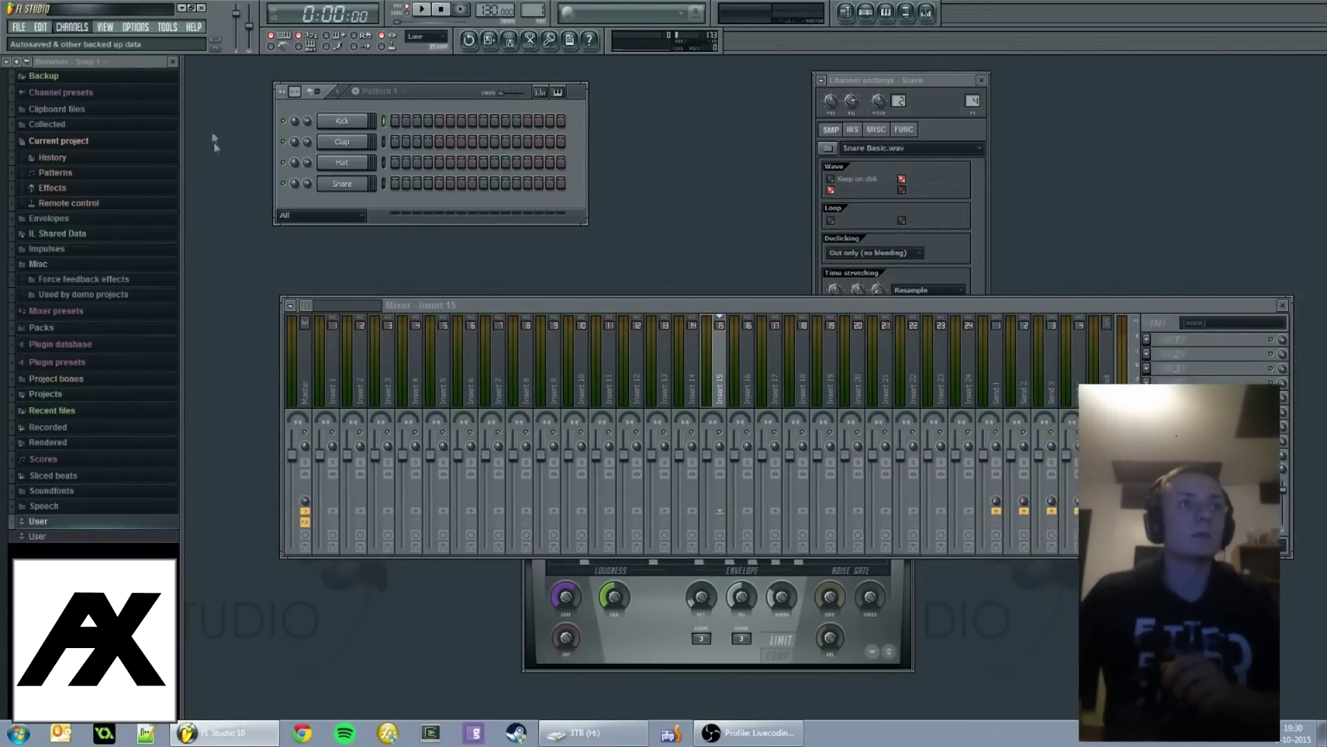
{"action": "left_click", "coordinate": [260, 633]}
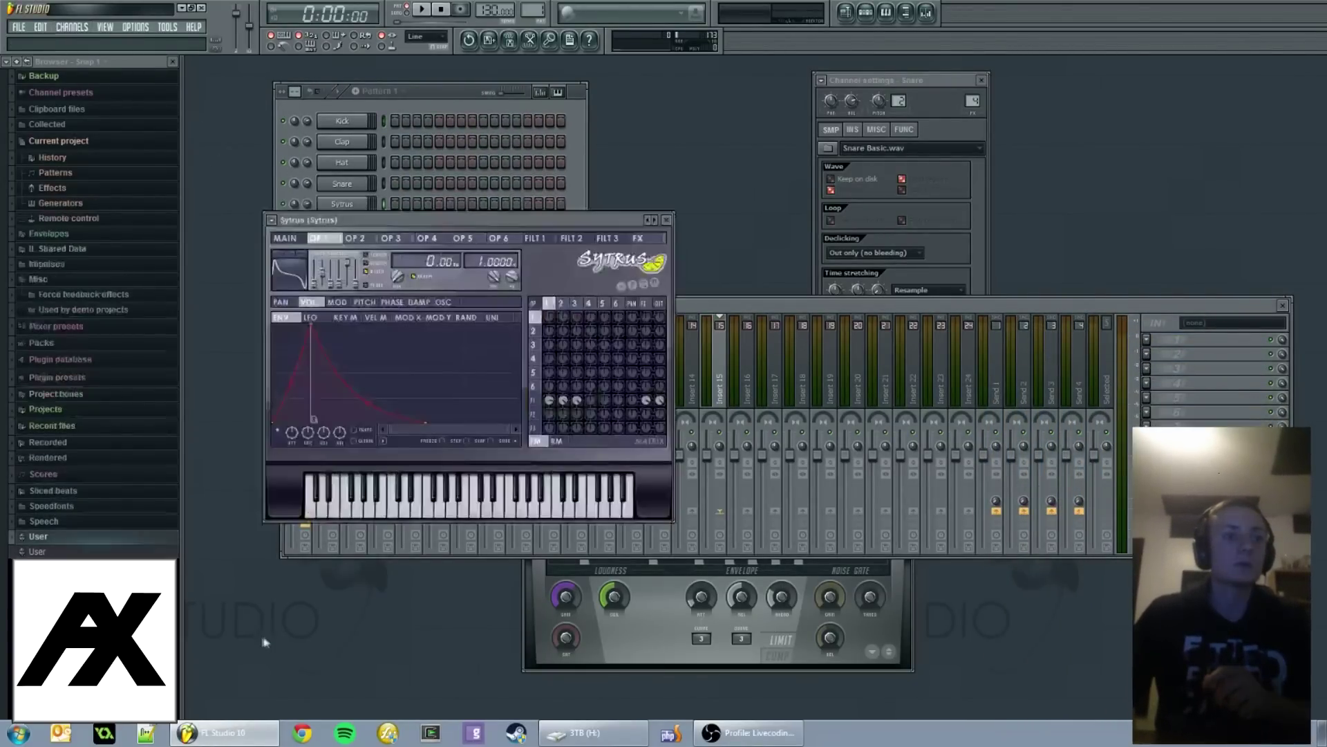
{"action": "left_click_drag", "start_coordinate": [505, 219], "coordinate": [918, 117]}
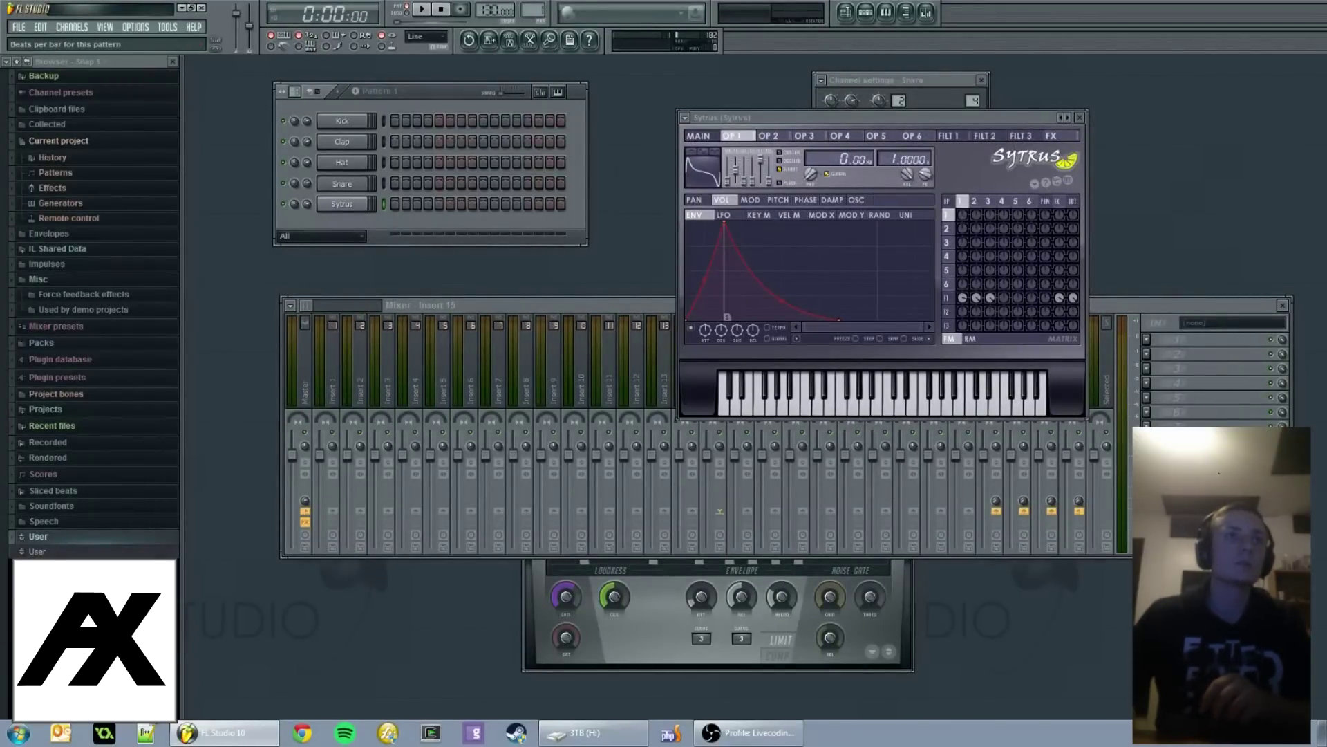
Lengthen Pattern 1 to 32 steps, edit the Sytrus row's steps and play the pattern.
{"action": "left_click_drag", "start_coordinate": [295, 91], "coordinate": [295, 72]}
{"action": "left_click_drag", "start_coordinate": [468, 90], "coordinate": [372, 91]}
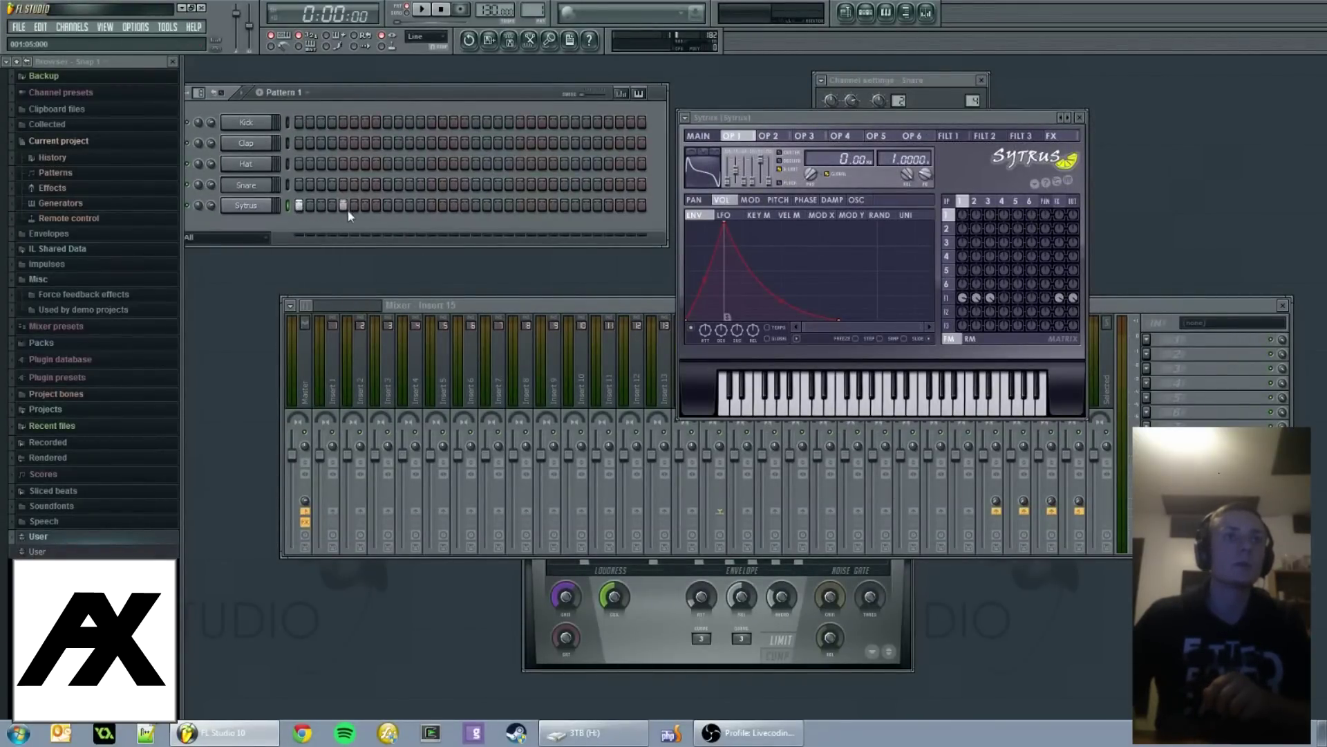
{"action": "left_click", "coordinate": [422, 206]}
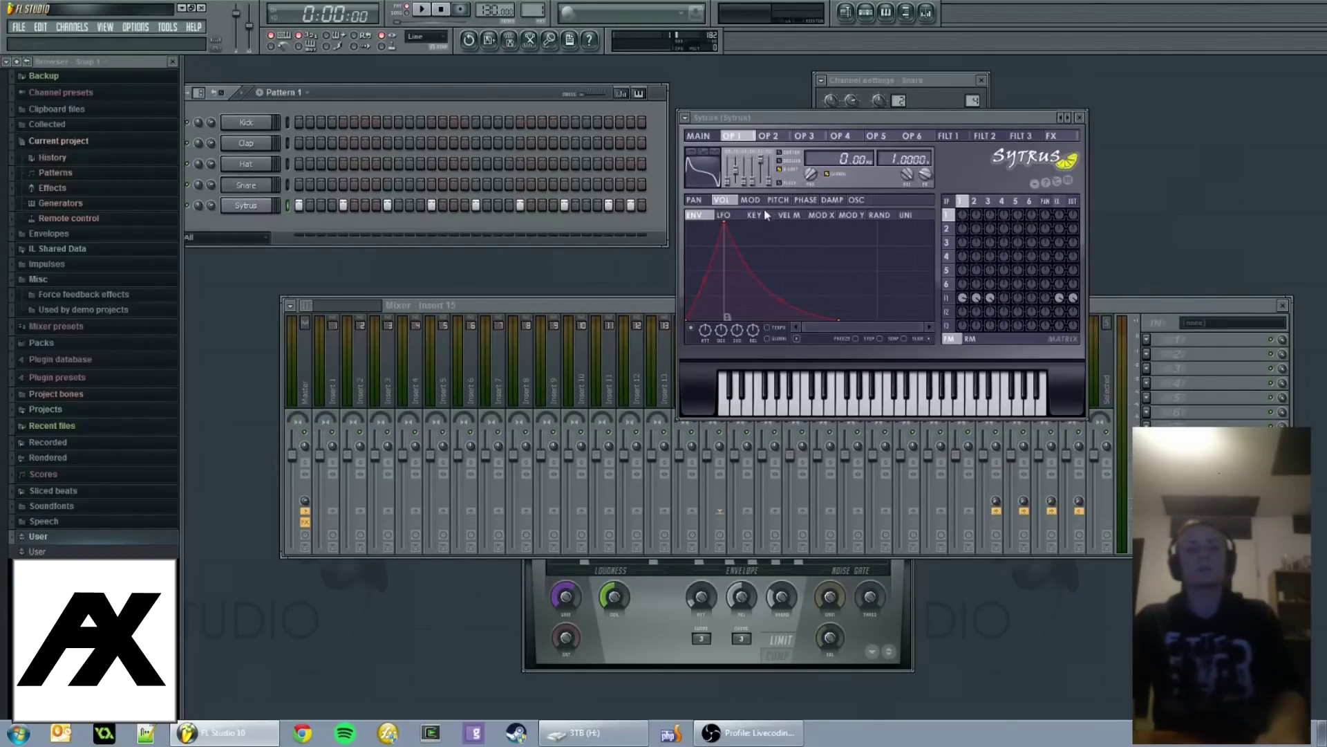
{"action": "key", "text": "space"}
{"action": "key", "text": "space"}
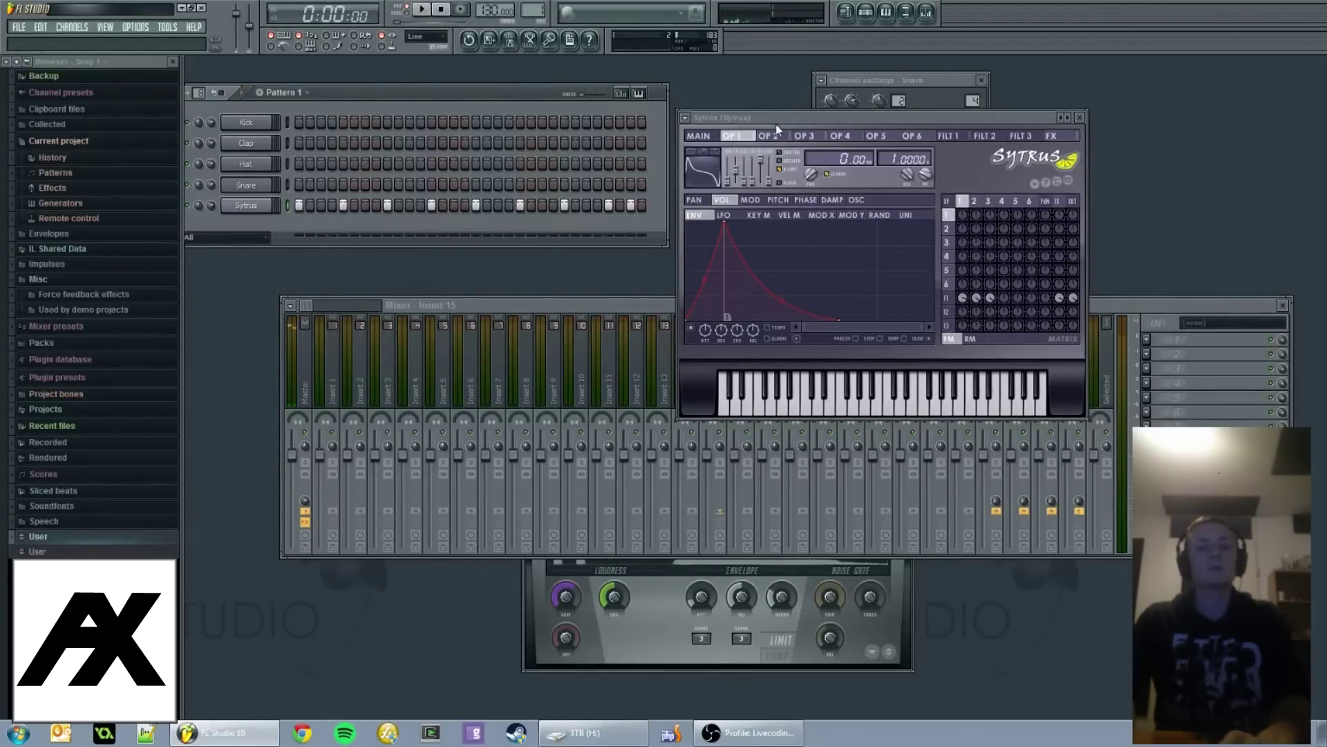
Load Sytrus's Default preset from the plugin options list and audition the pattern with it.
{"action": "left_click", "coordinate": [685, 119]}
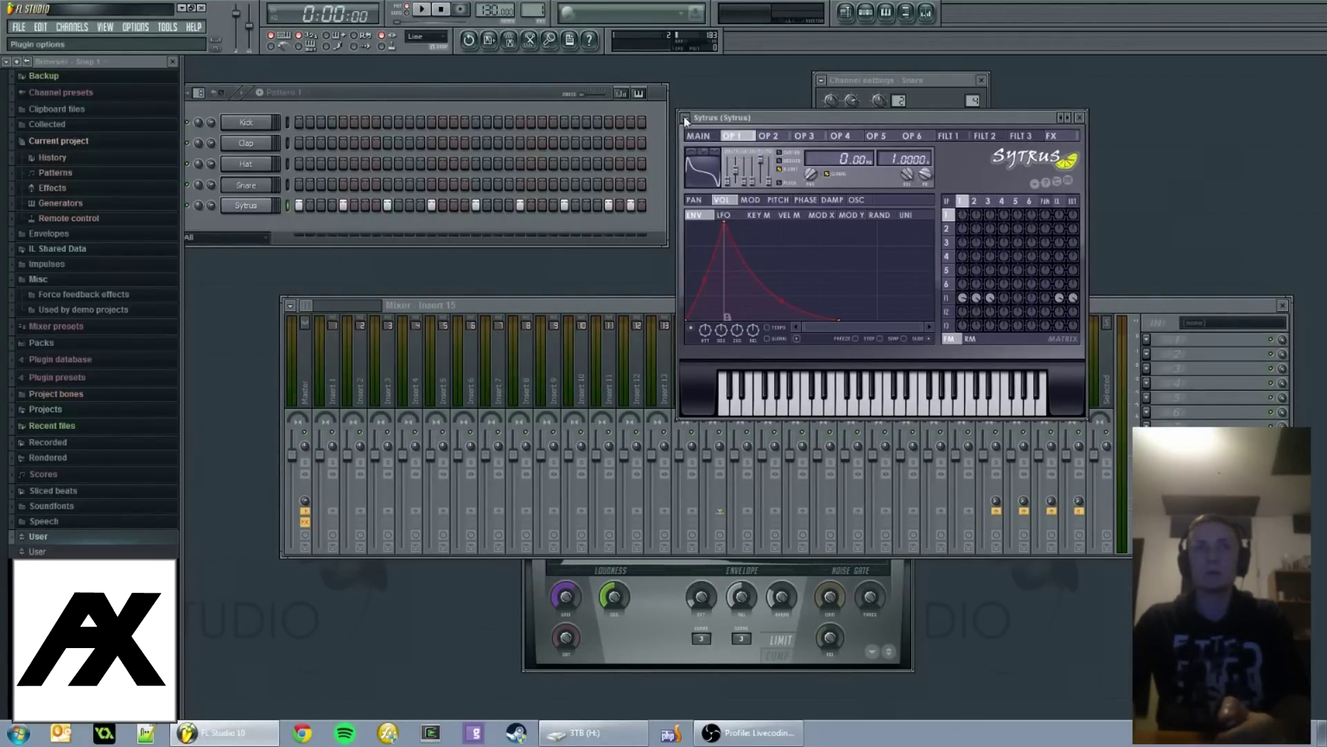
{"action": "left_click", "coordinate": [729, 159]}
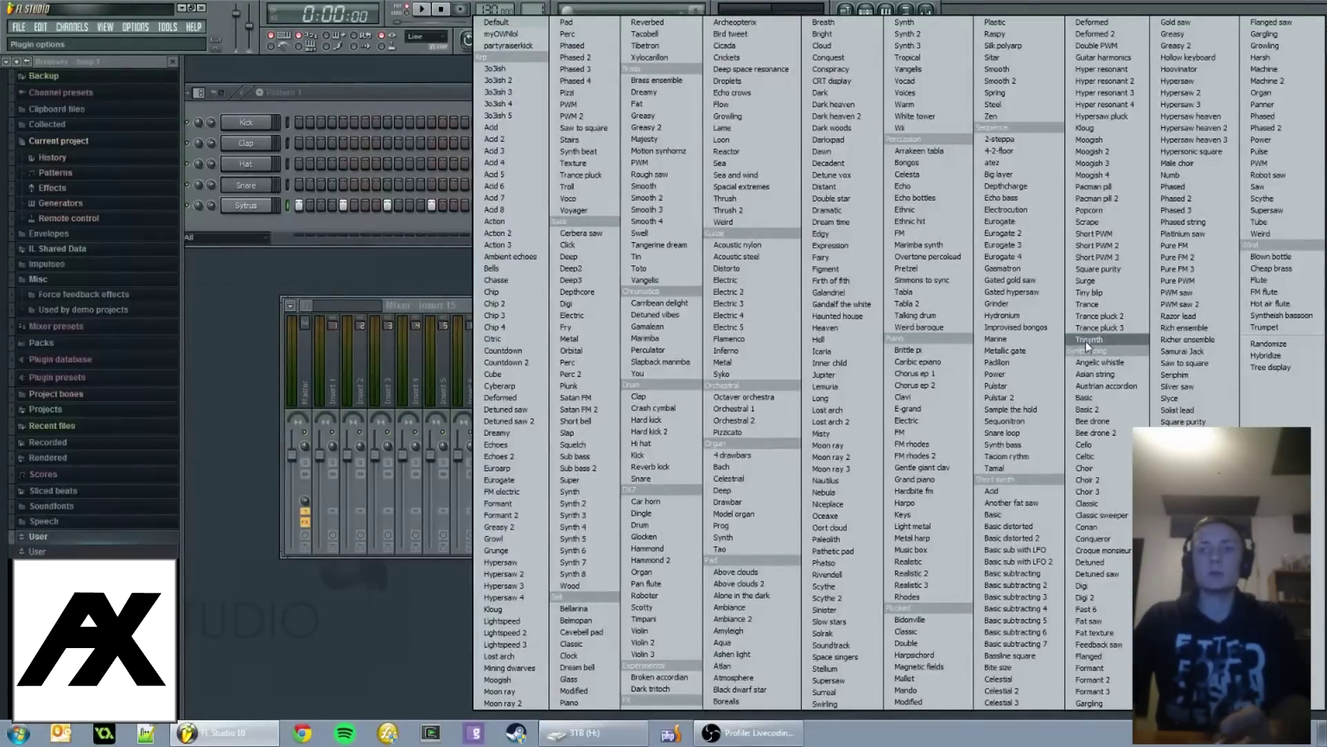
{"action": "left_click", "coordinate": [484, 23]}
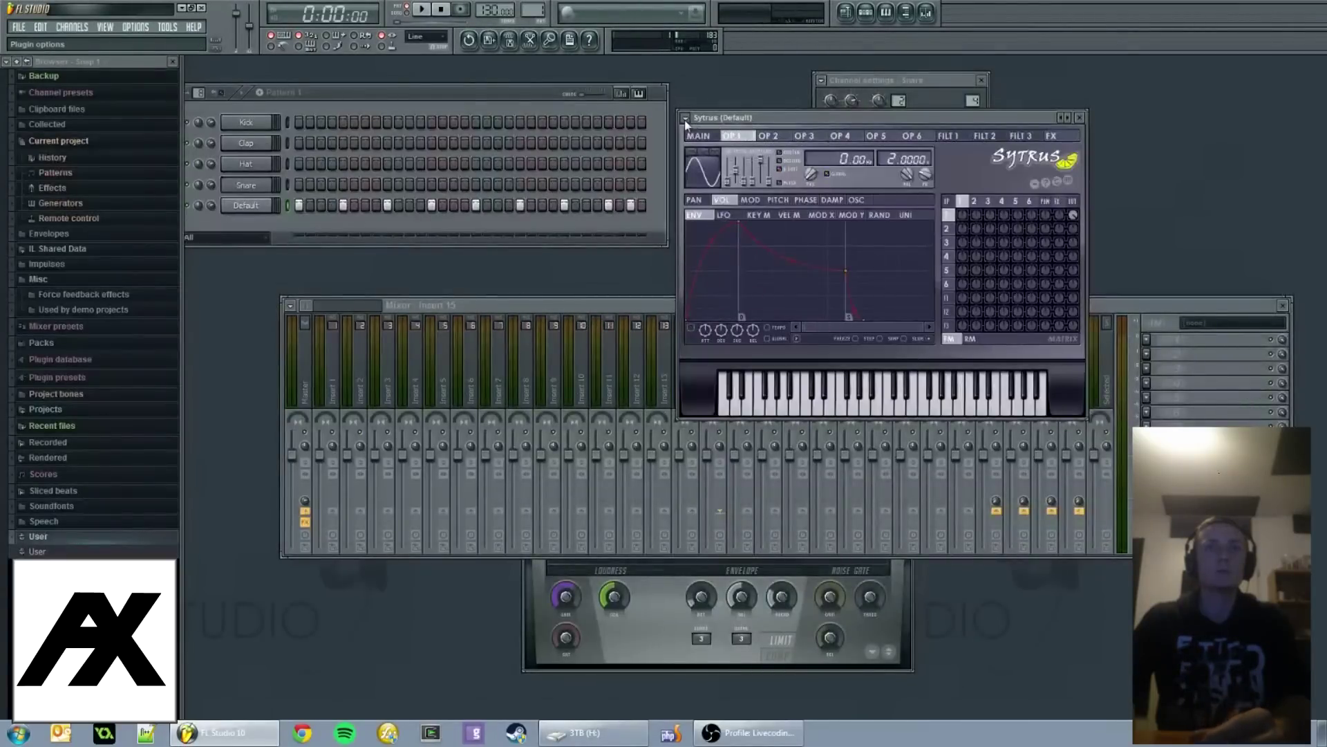
{"action": "left_click", "coordinate": [707, 152]}
{"action": "left_click", "coordinate": [484, 23]}
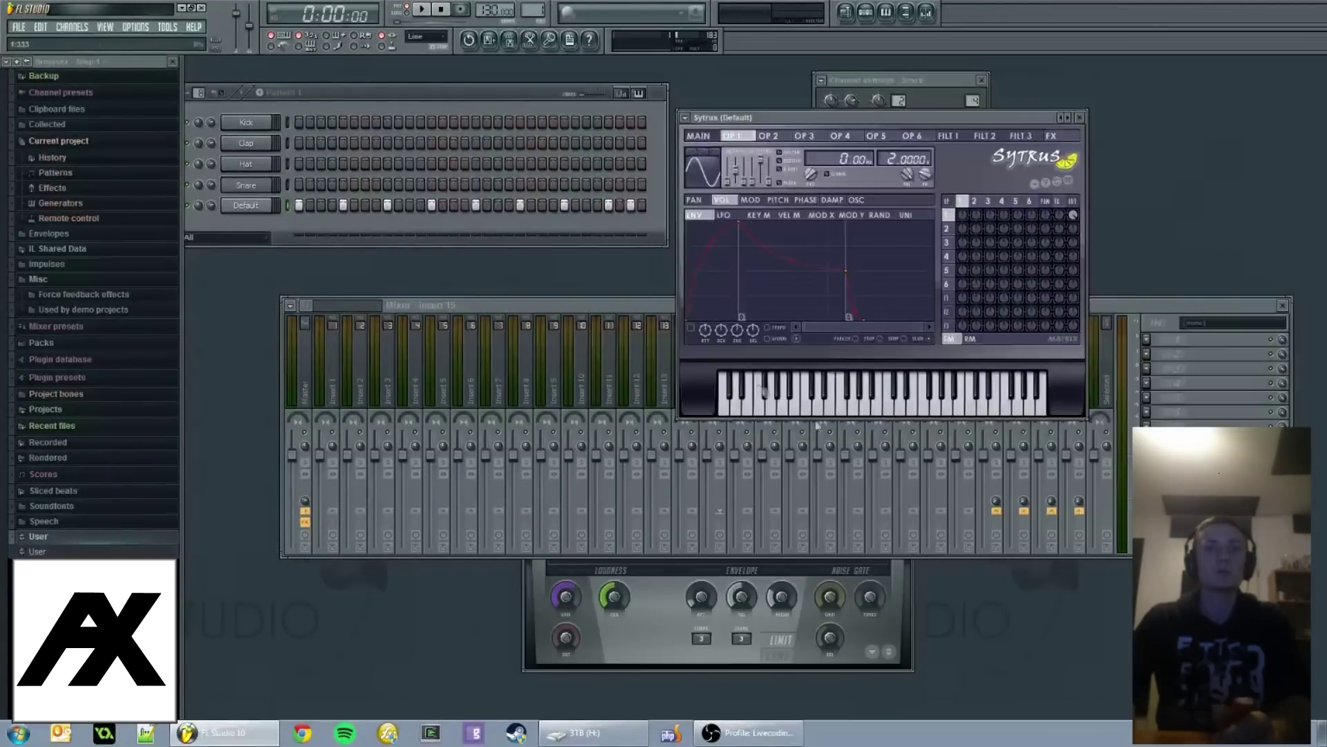
{"action": "key", "text": "space"}
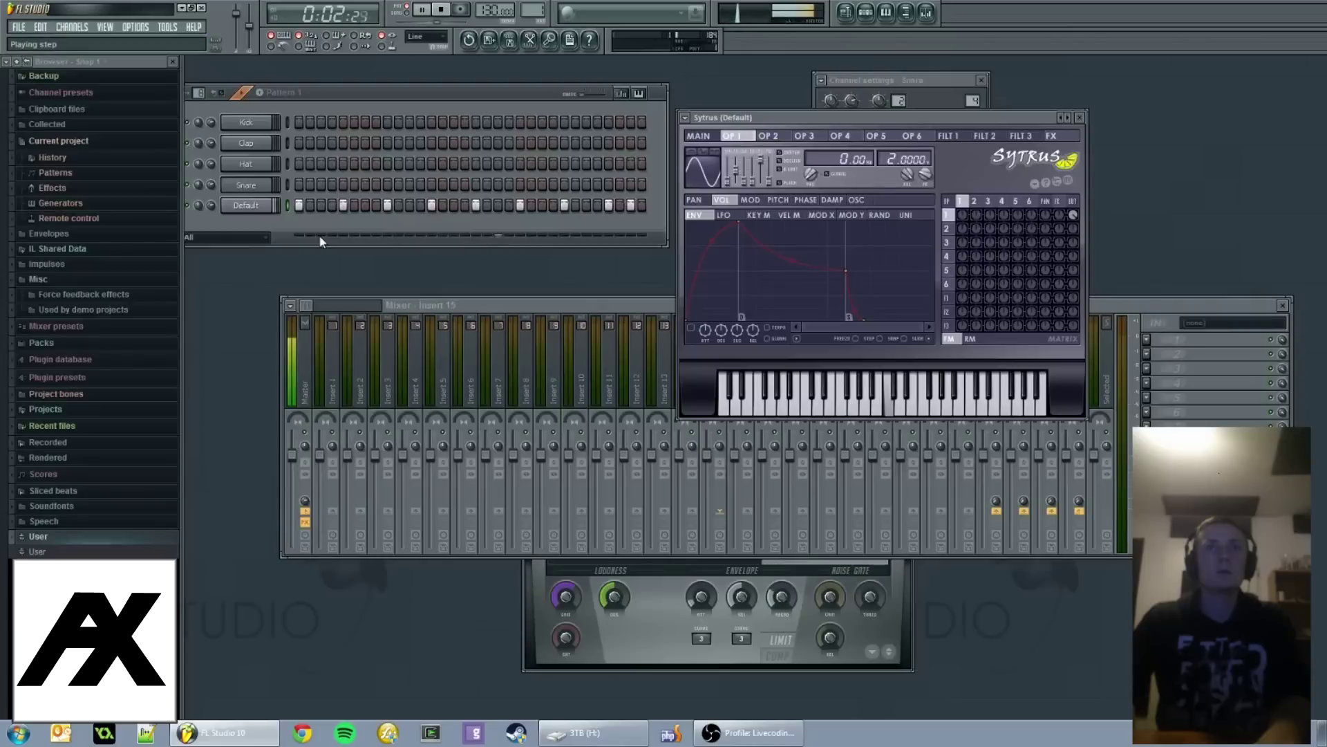
{"action": "key", "text": "space"}
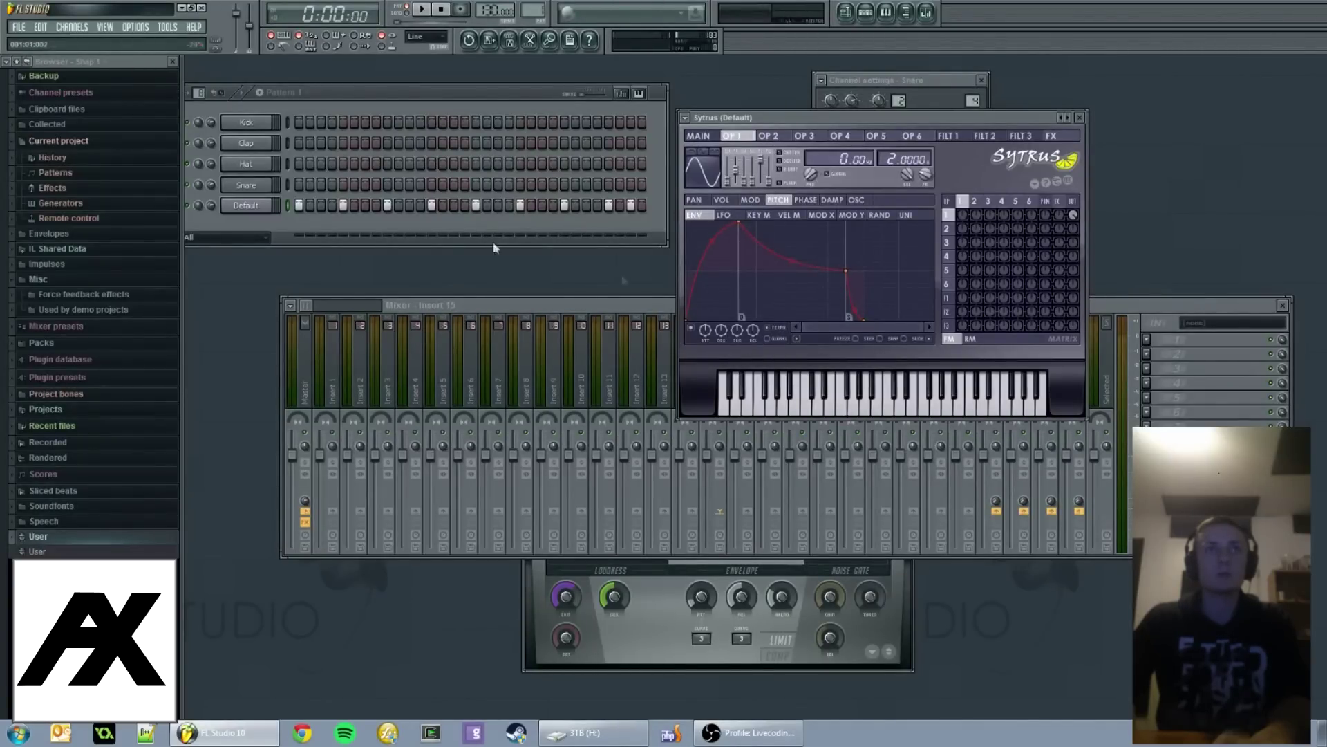
Raise the project tempo to 234 BPM while the pattern plays.
{"action": "key", "text": "space"}
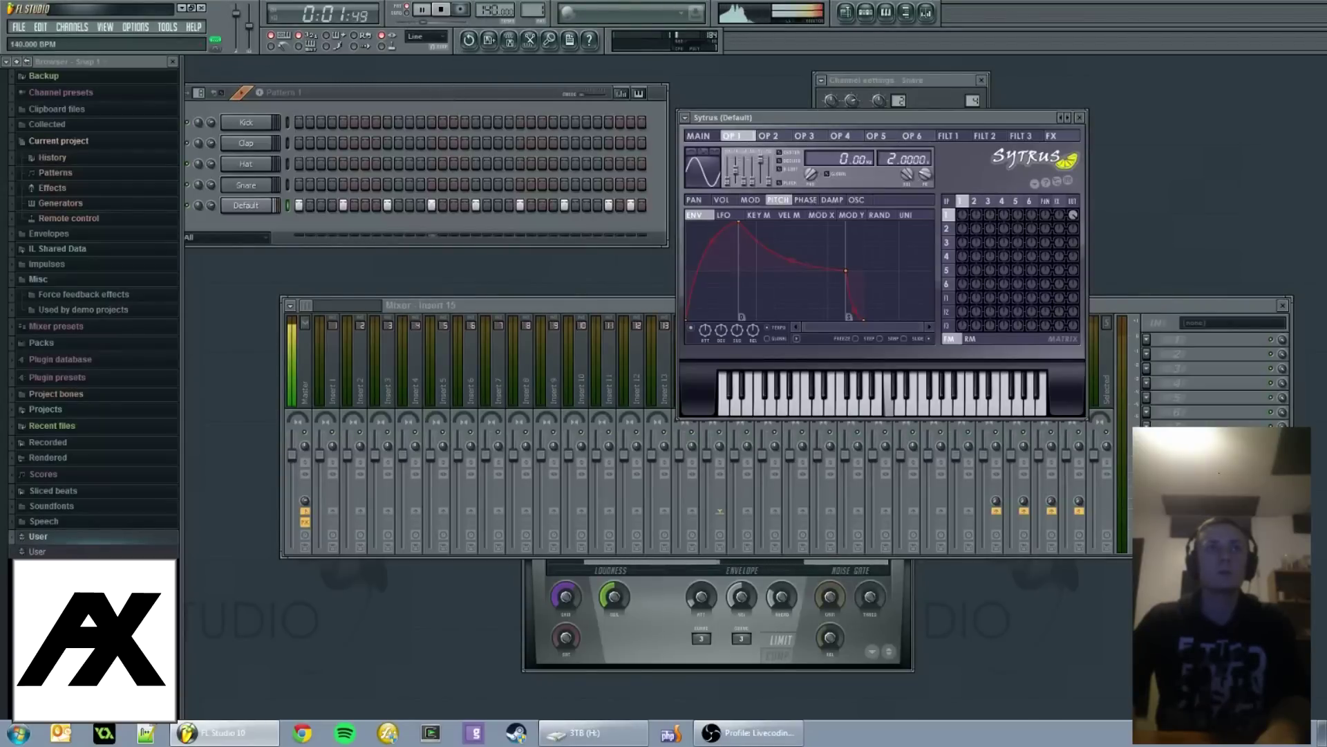
{"action": "left_click_drag", "start_coordinate": [492, 10], "coordinate": [496, 38]}
{"action": "key", "text": "space"}
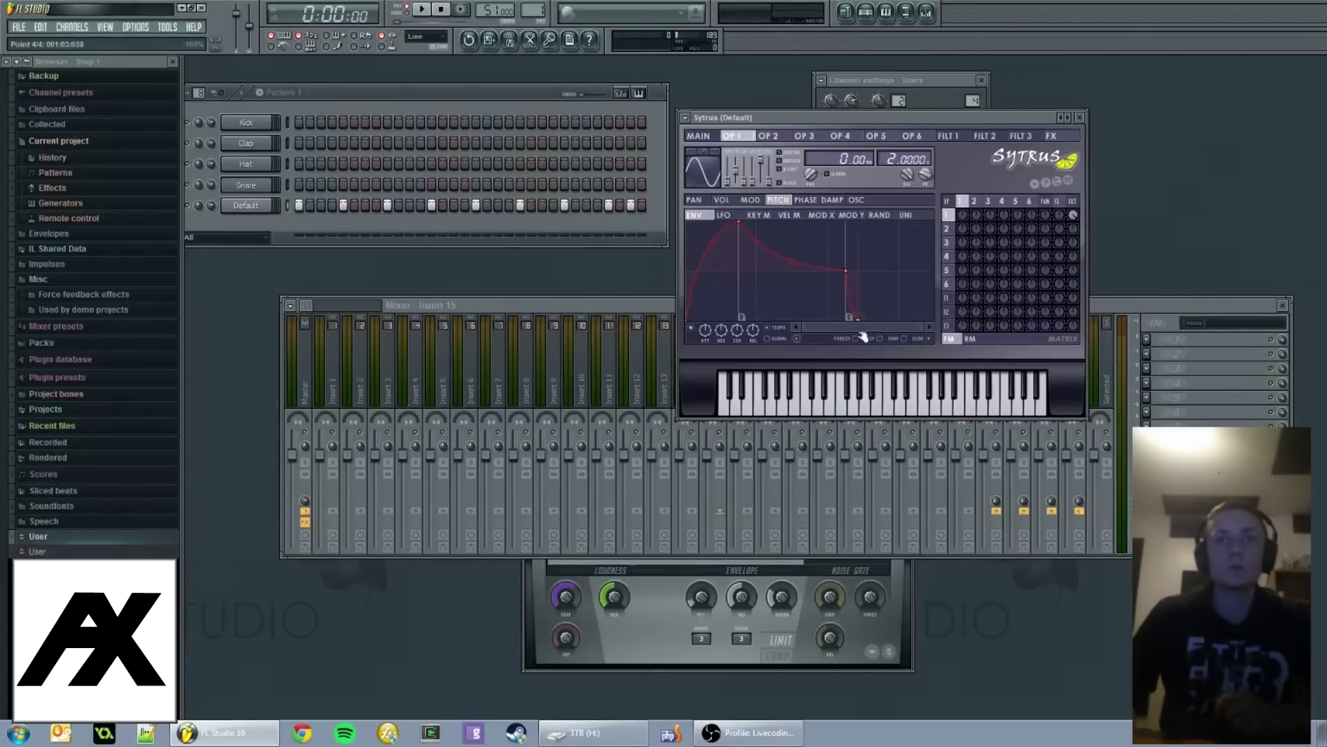
Pull OP1's pitch envelope end point down to -100% and straighten the 1-2 curve.
{"action": "left_click_drag", "start_coordinate": [884, 371], "coordinate": [887, 363]}
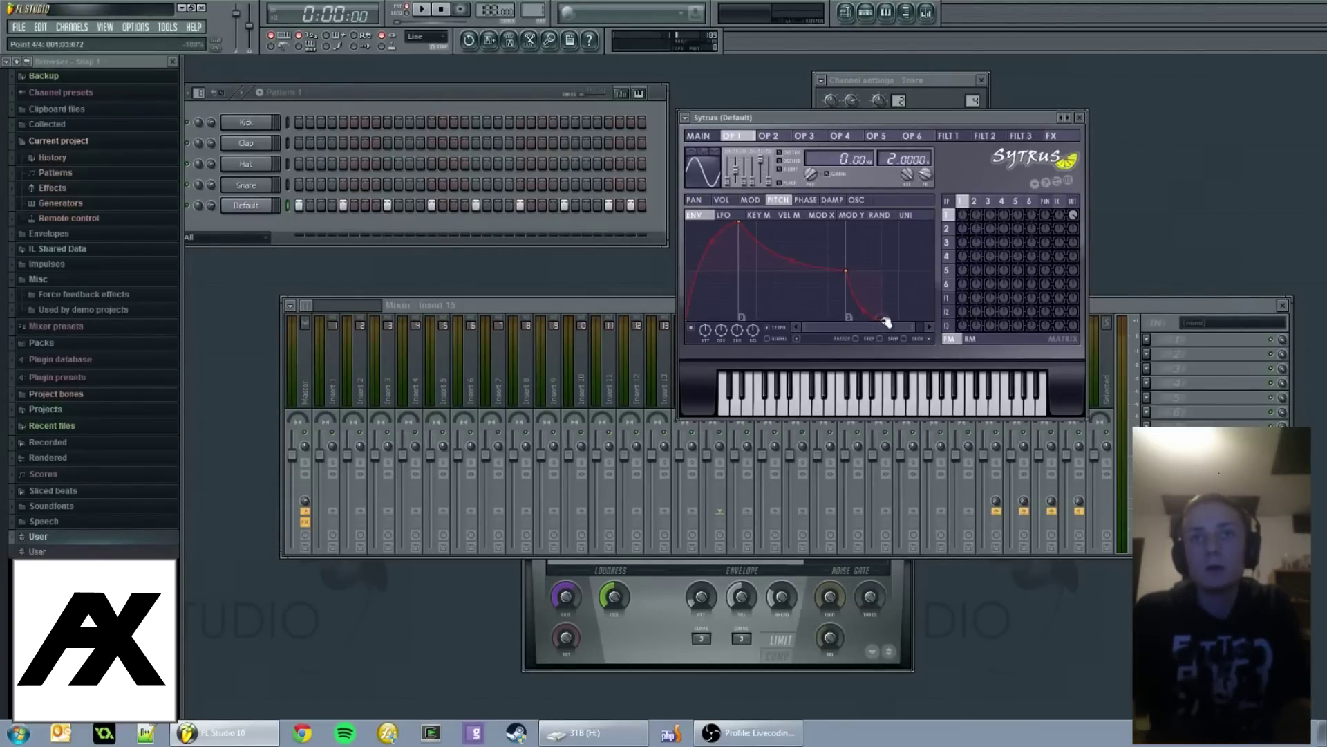
{"action": "key", "text": "space"}
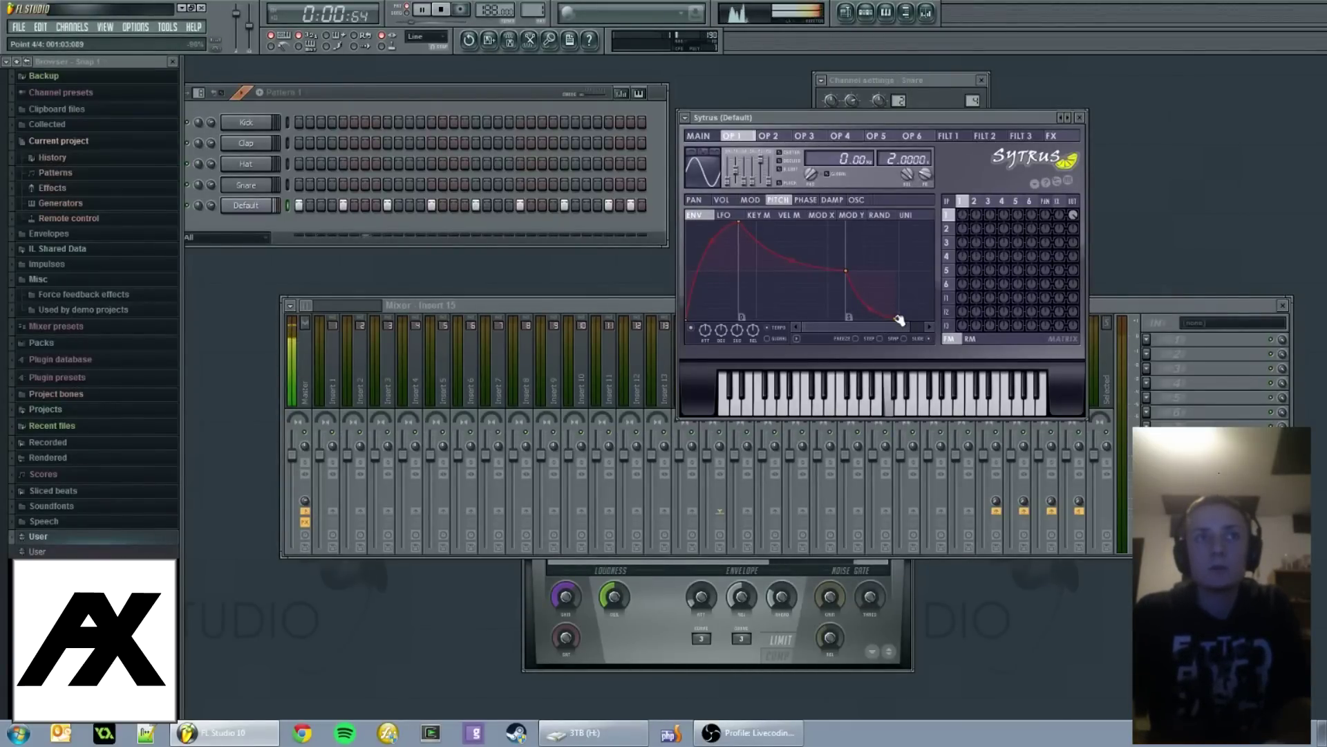
{"action": "left_click_drag", "start_coordinate": [900, 319], "coordinate": [848, 317]}
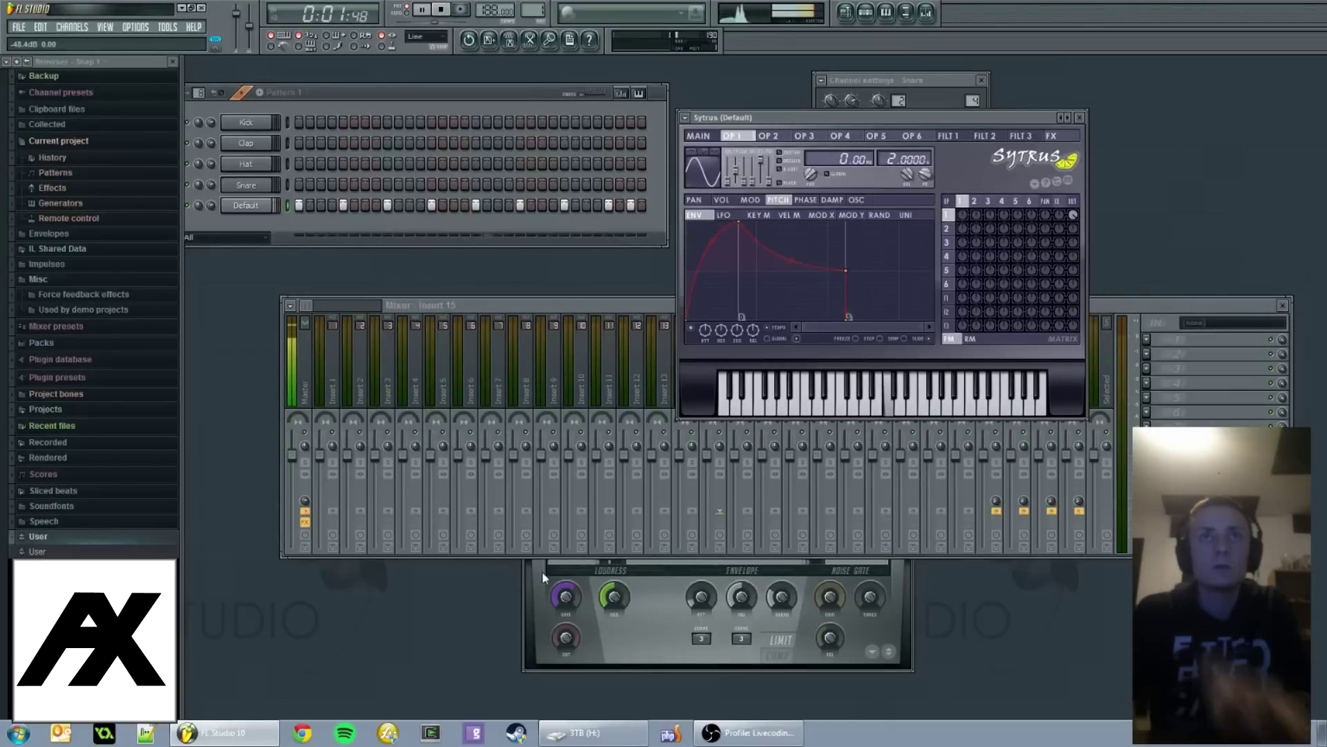
{"action": "key", "text": "space"}
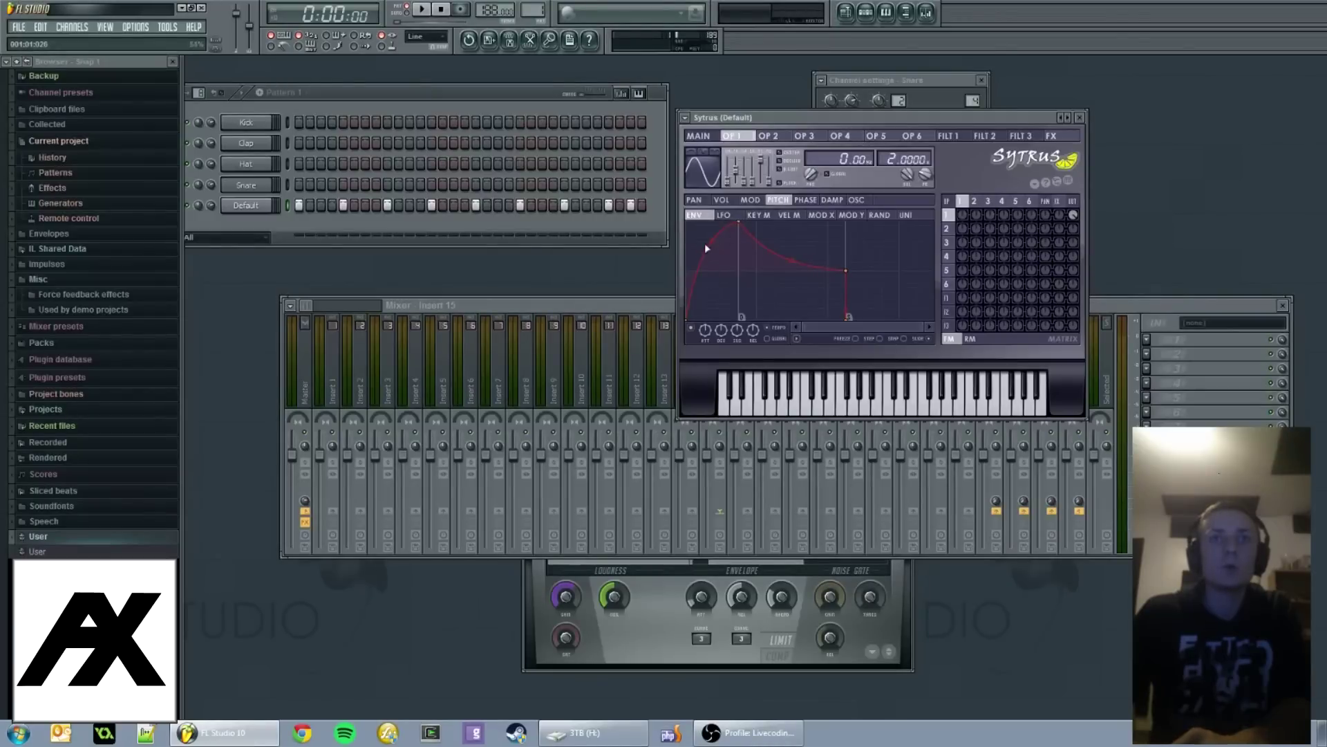
{"action": "key", "text": "space"}
{"action": "left_click_drag", "start_coordinate": [711, 241], "coordinate": [711, 285]}
Move OP1's pitch envelope peak earlier, make it drop steeply, and sharpen the 2-3 curve.
{"action": "key", "text": "space"}
{"action": "left_click_drag", "start_coordinate": [740, 223], "coordinate": [688, 222]}
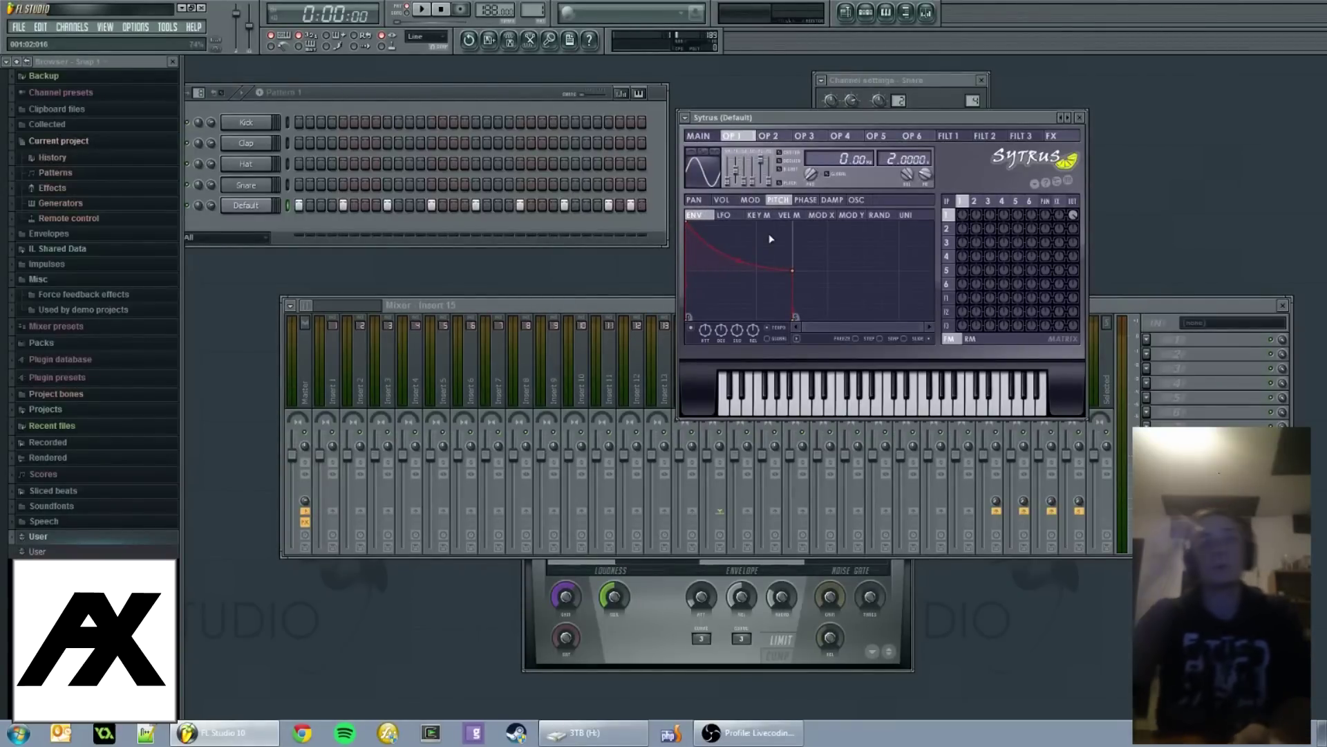
{"action": "key", "text": "space"}
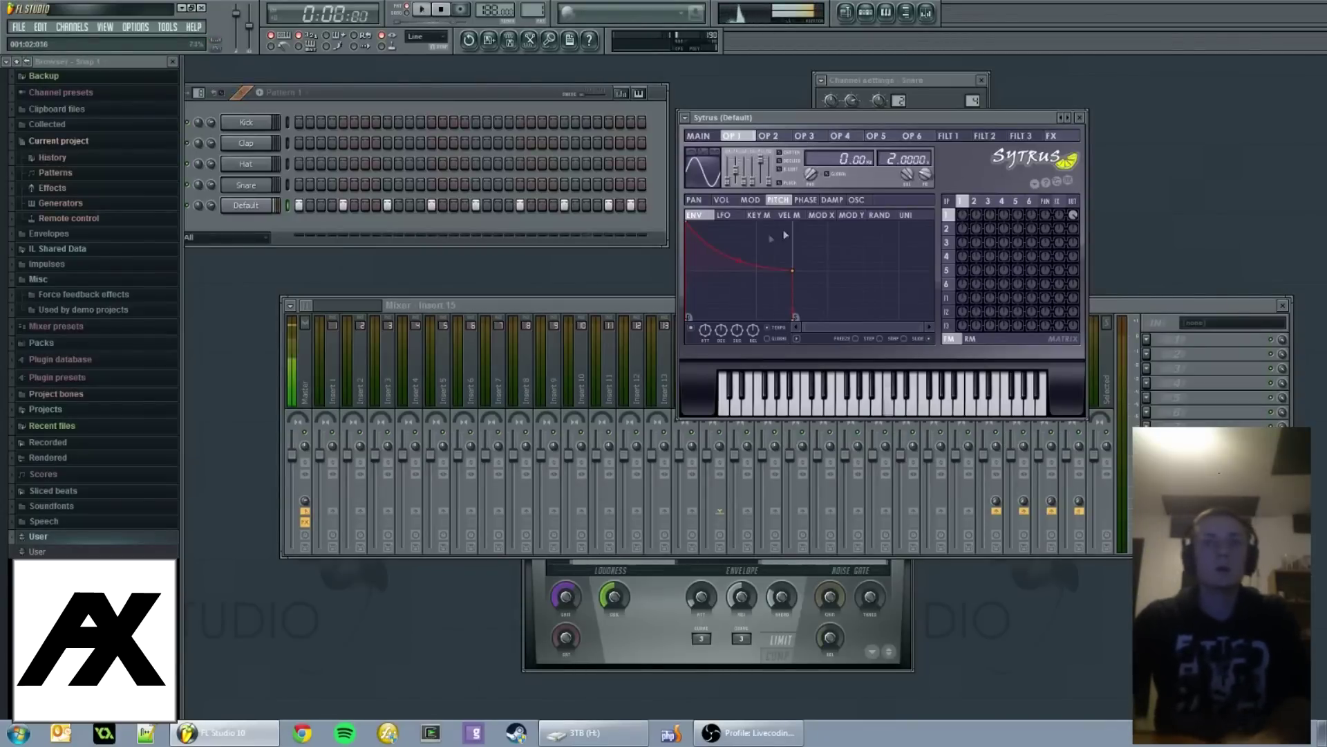
{"action": "key", "text": "space"}
{"action": "left_click_drag", "start_coordinate": [797, 270], "coordinate": [752, 317]}
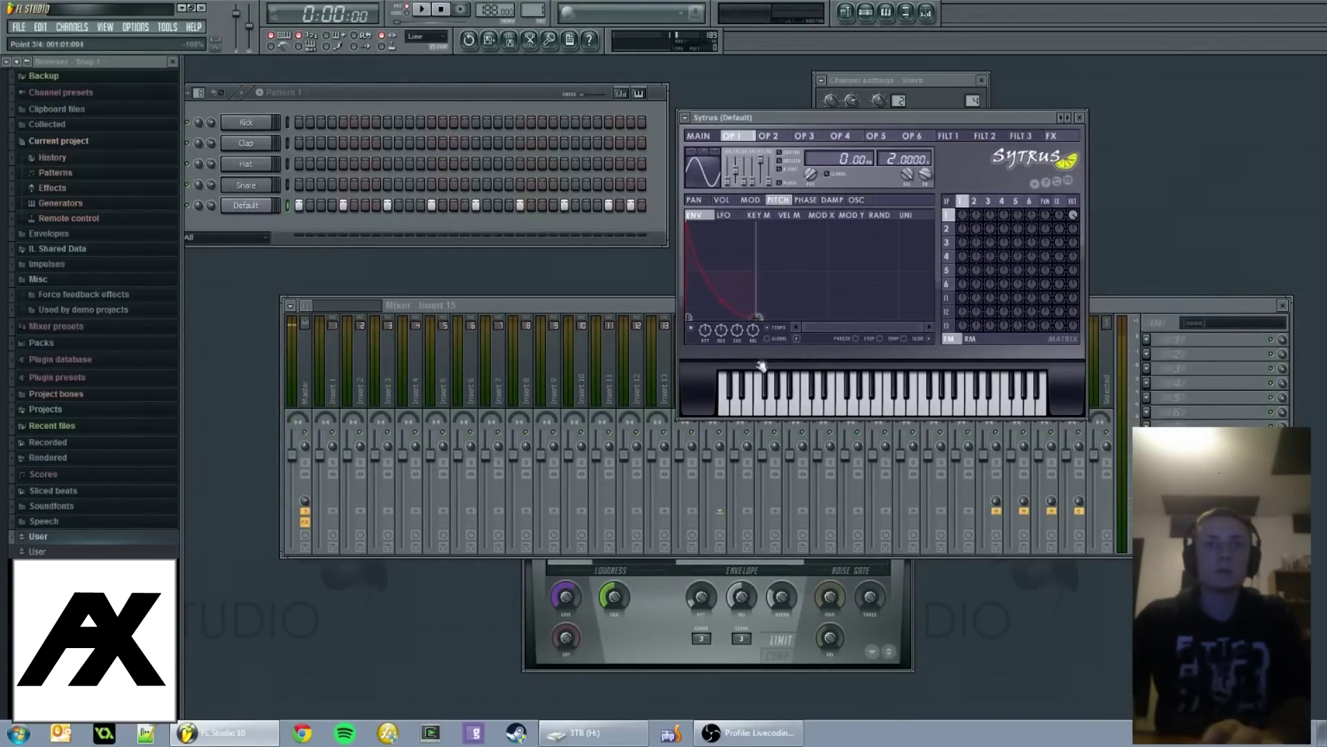
{"action": "left_click_drag", "start_coordinate": [755, 375], "coordinate": [762, 380]}
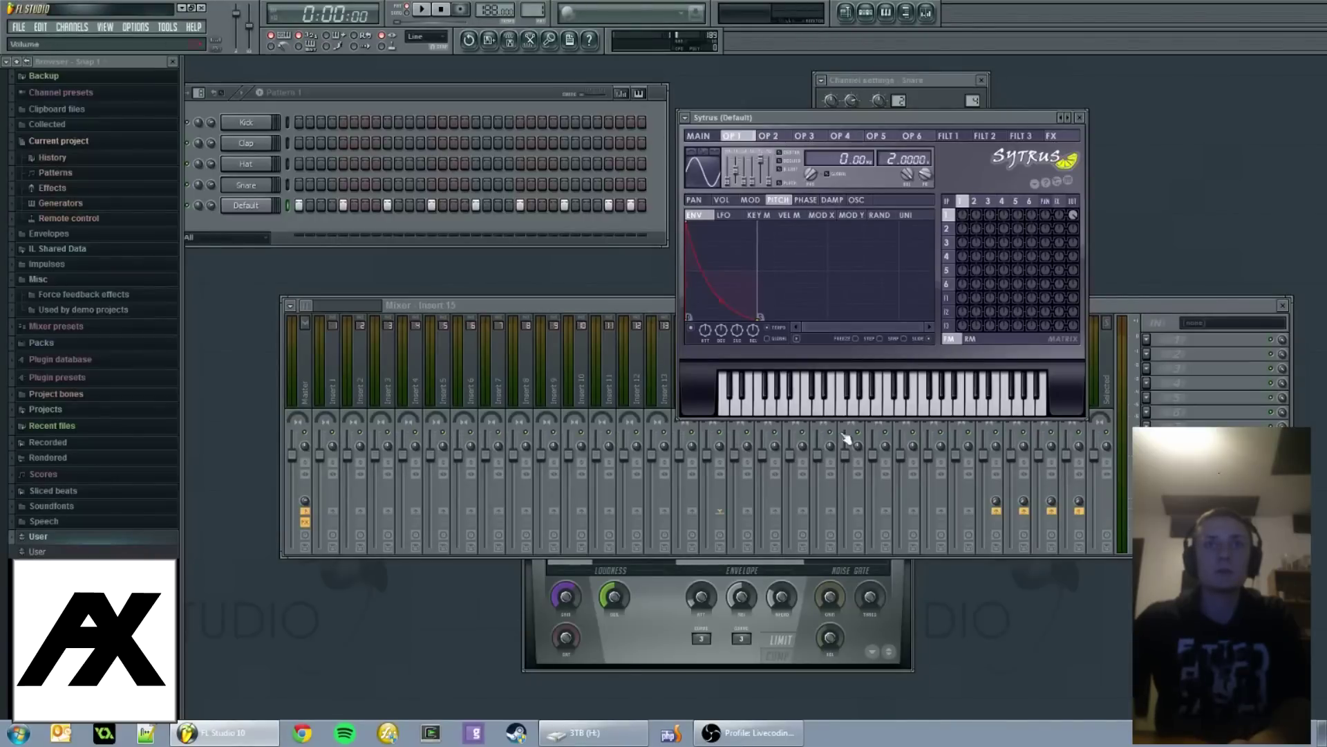
{"action": "key", "text": "space"}
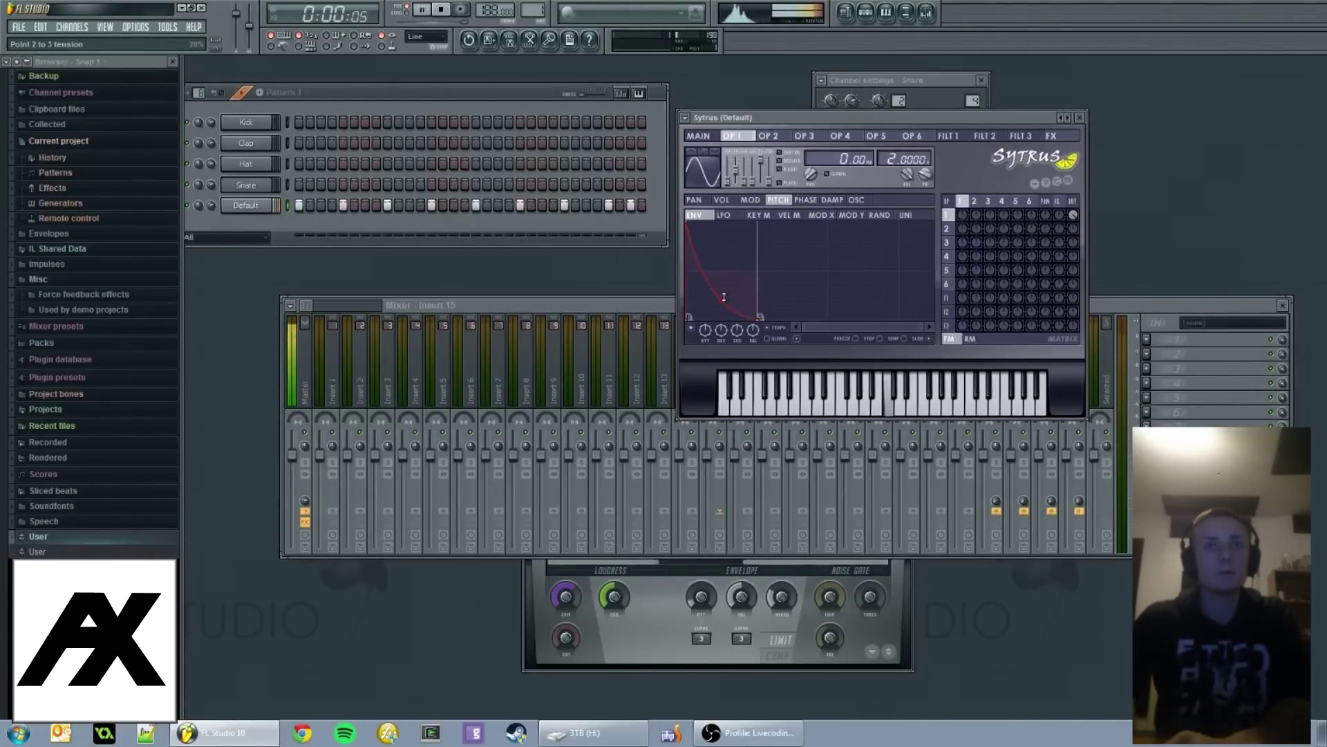
{"action": "left_click_drag", "start_coordinate": [721, 301], "coordinate": [721, 325]}
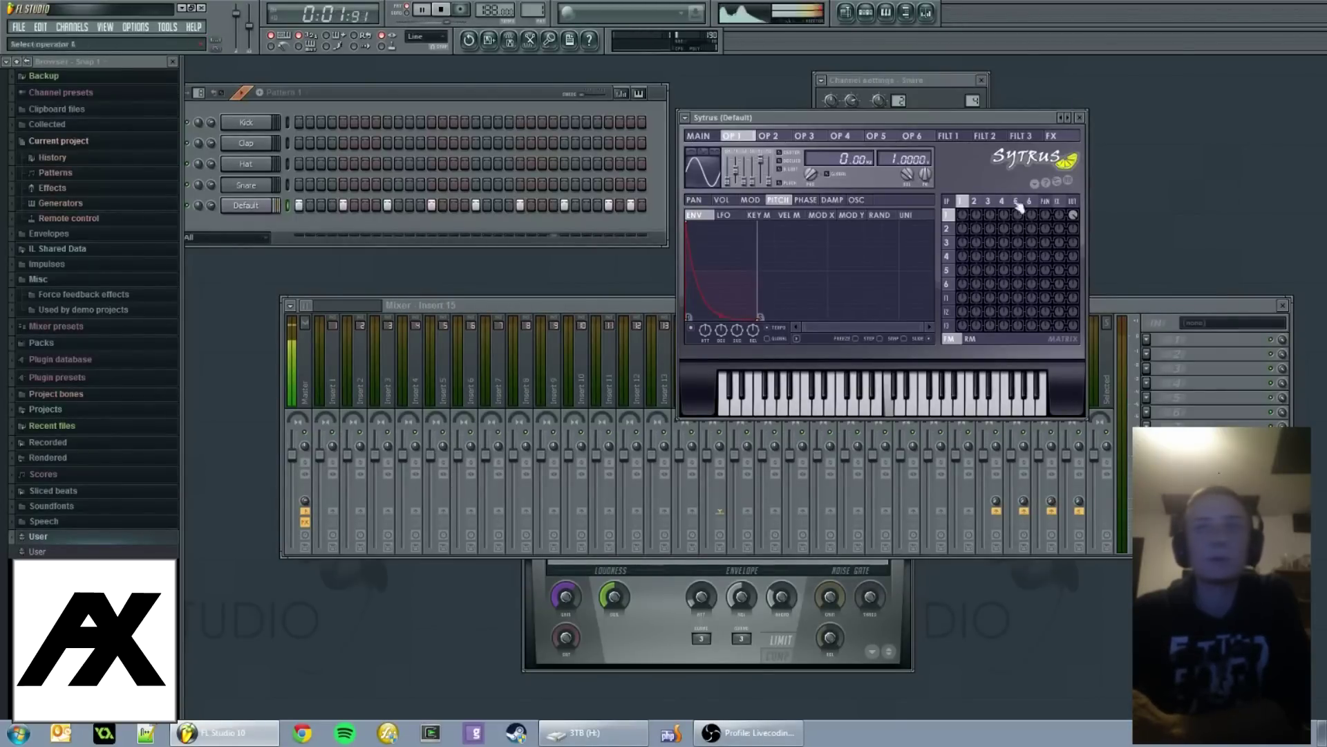
Add Fruity Parametric EQ 2 to mixer Insert 15 and move the mixer lower right.
{"action": "left_click_drag", "start_coordinate": [1143, 308], "coordinate": [1113, 274]}
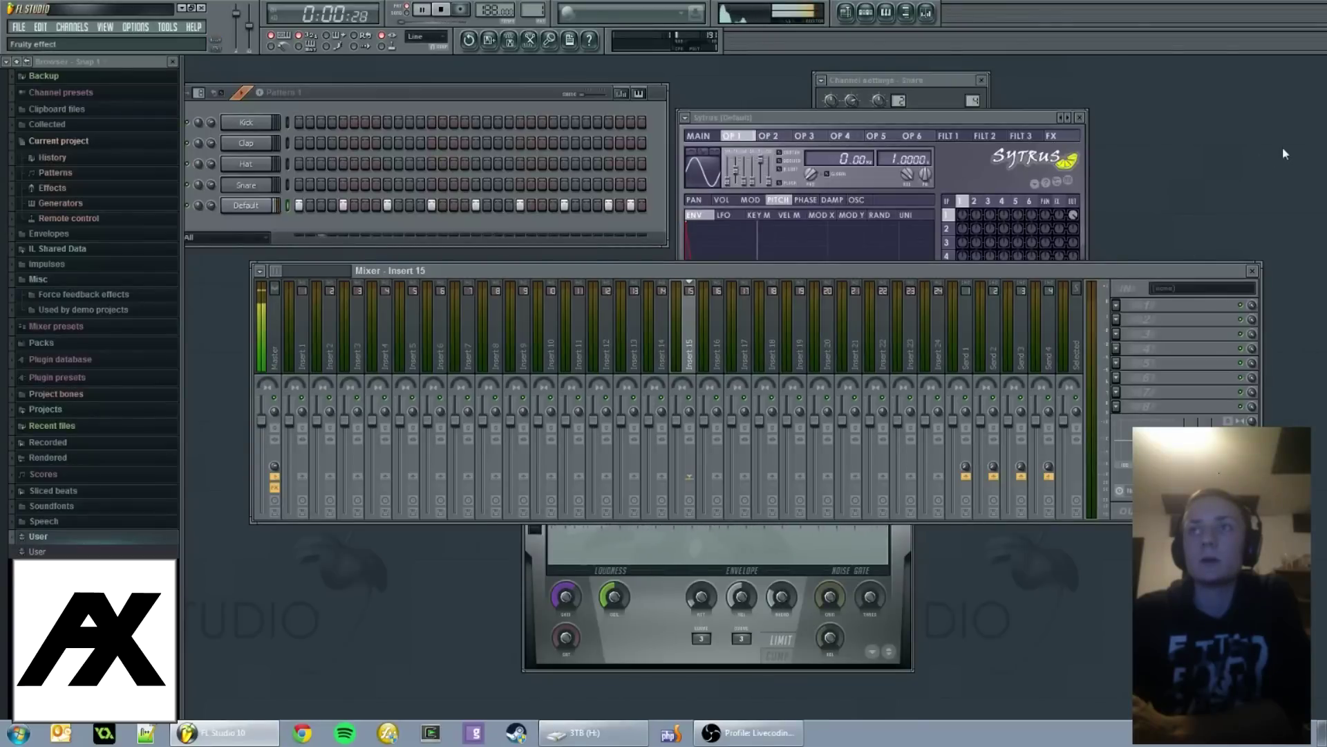
{"action": "left_click", "coordinate": [1116, 305]}
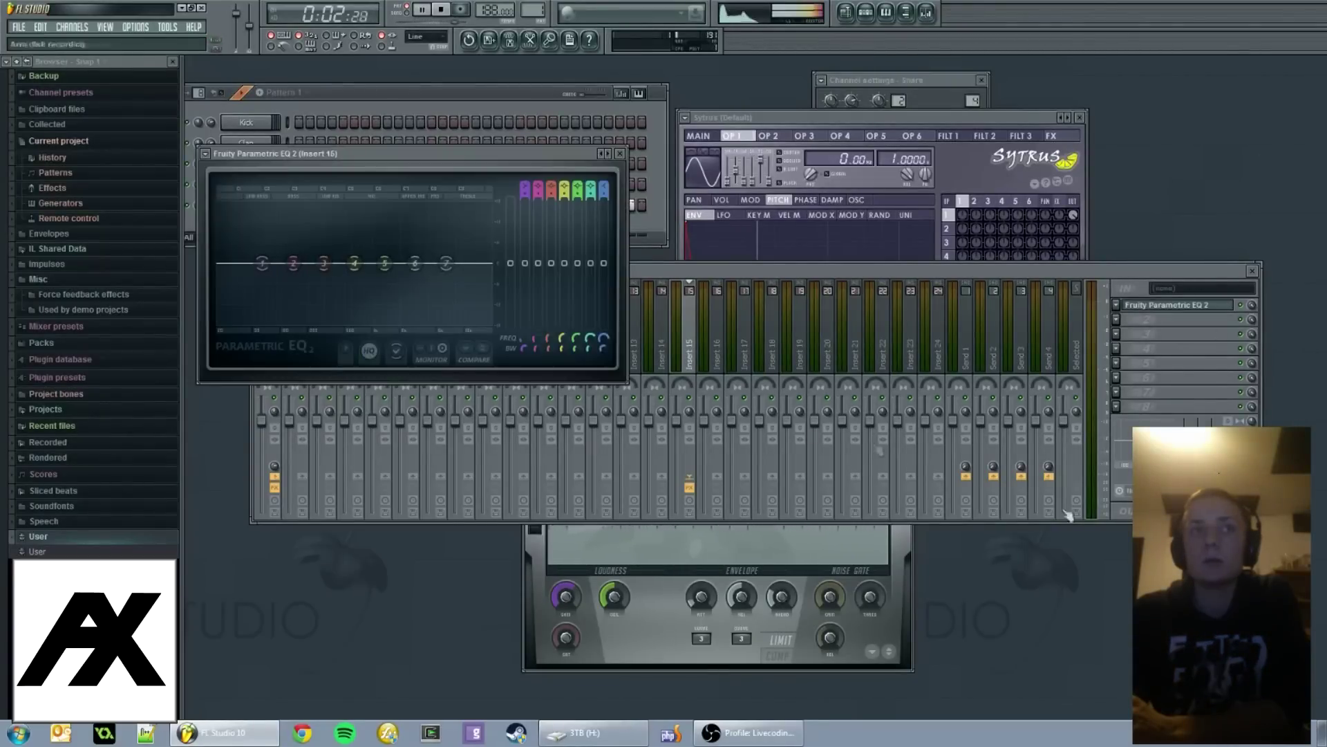
{"action": "left_click_drag", "start_coordinate": [922, 273], "coordinate": [972, 364]}
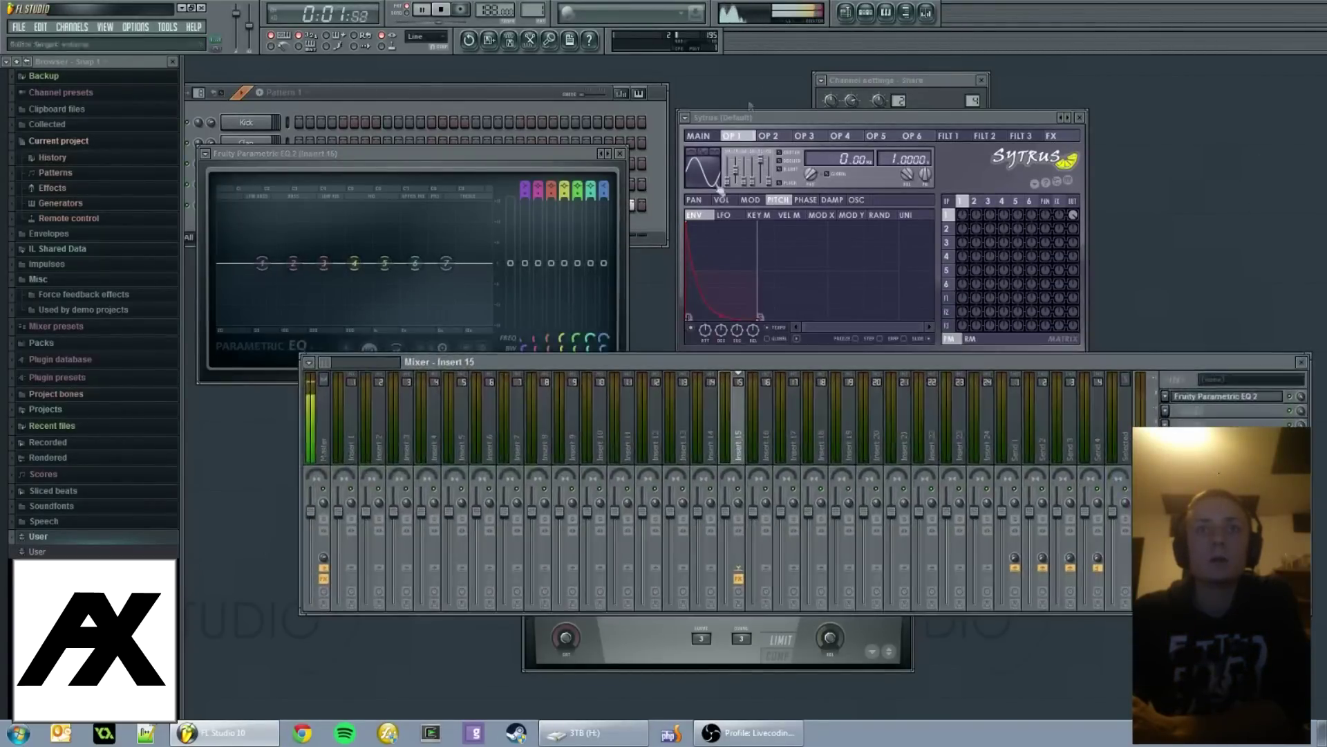
{"action": "left_click_drag", "start_coordinate": [919, 118], "coordinate": [927, 132]}
Bring the Sytrus editor forward and select the Default channel in the pattern.
{"action": "left_click", "coordinate": [967, 84]}
{"action": "left_click", "coordinate": [1034, 130]}
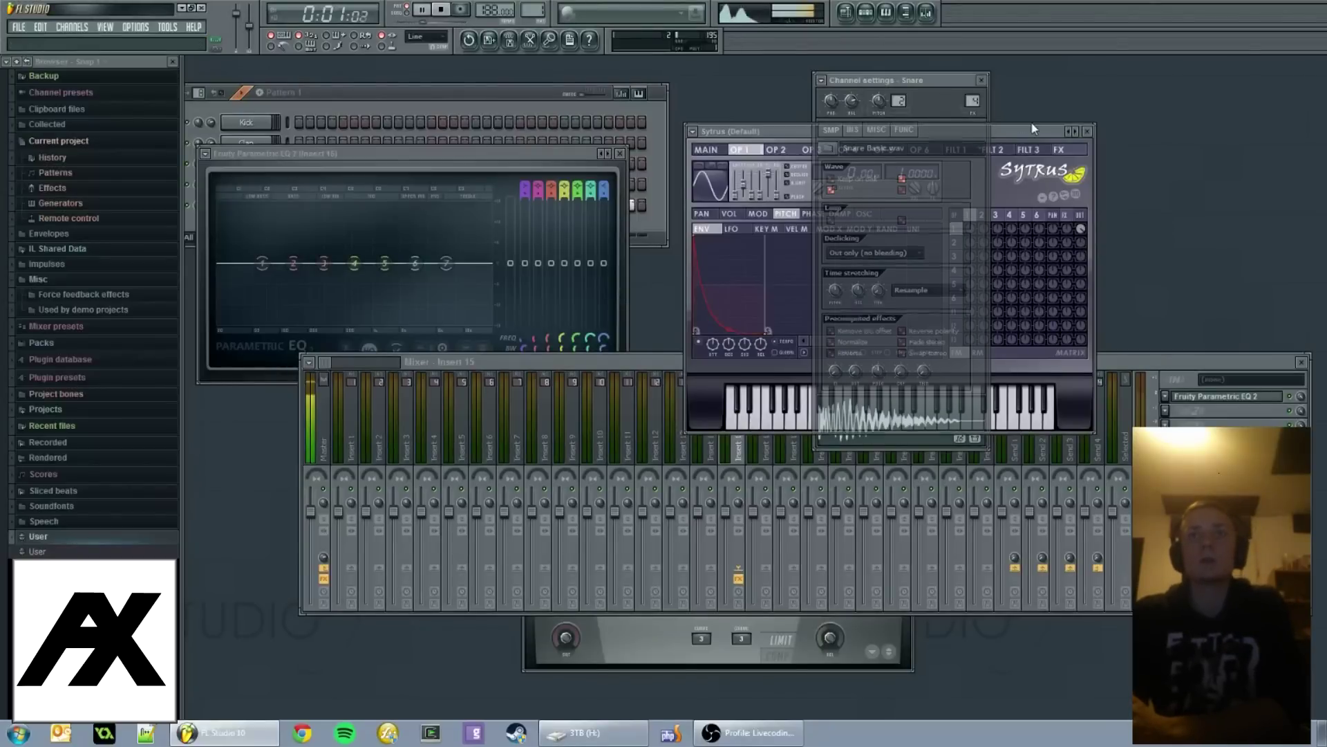
{"action": "left_click", "coordinate": [449, 101]}
Route the Default channel to mixer insert 5 and move the Parametric EQ 2 window up-right.
{"action": "left_click", "coordinate": [251, 206]}
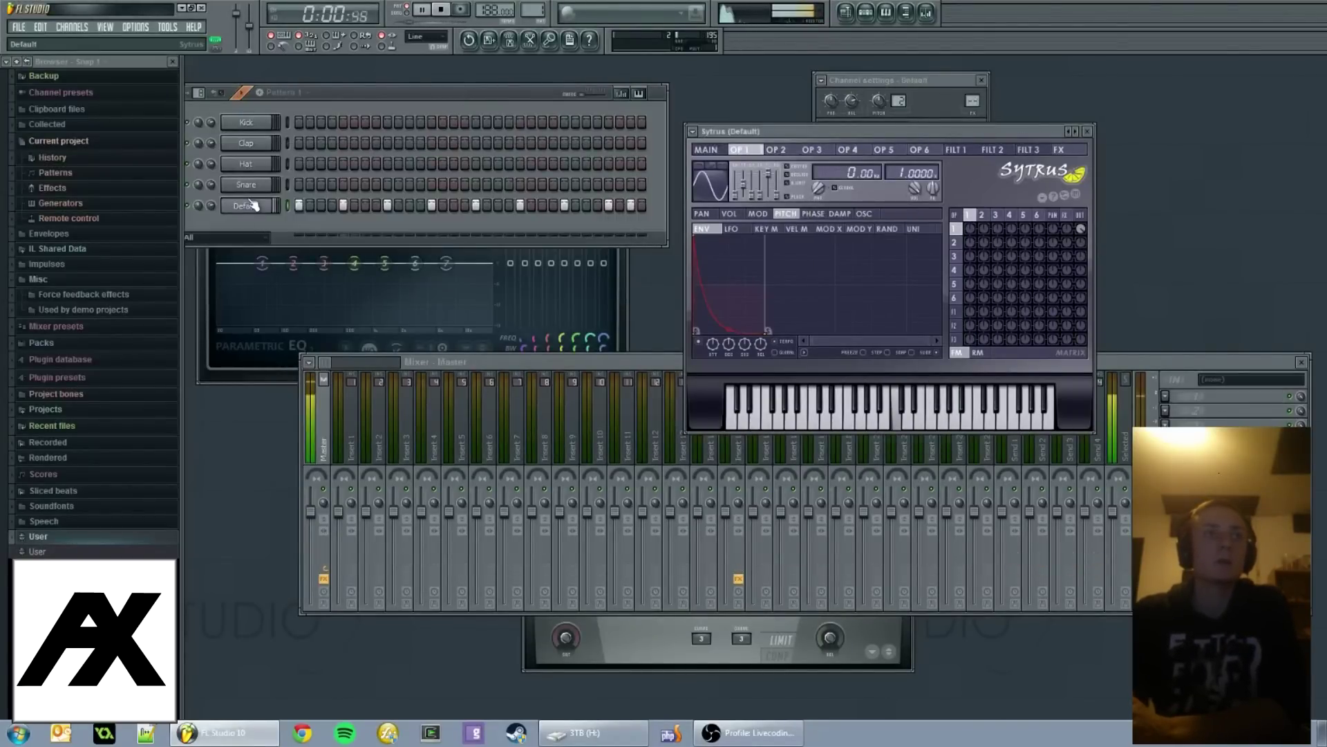
{"action": "left_click_drag", "start_coordinate": [851, 130], "coordinate": [822, 187]}
{"action": "left_click", "coordinate": [930, 102]}
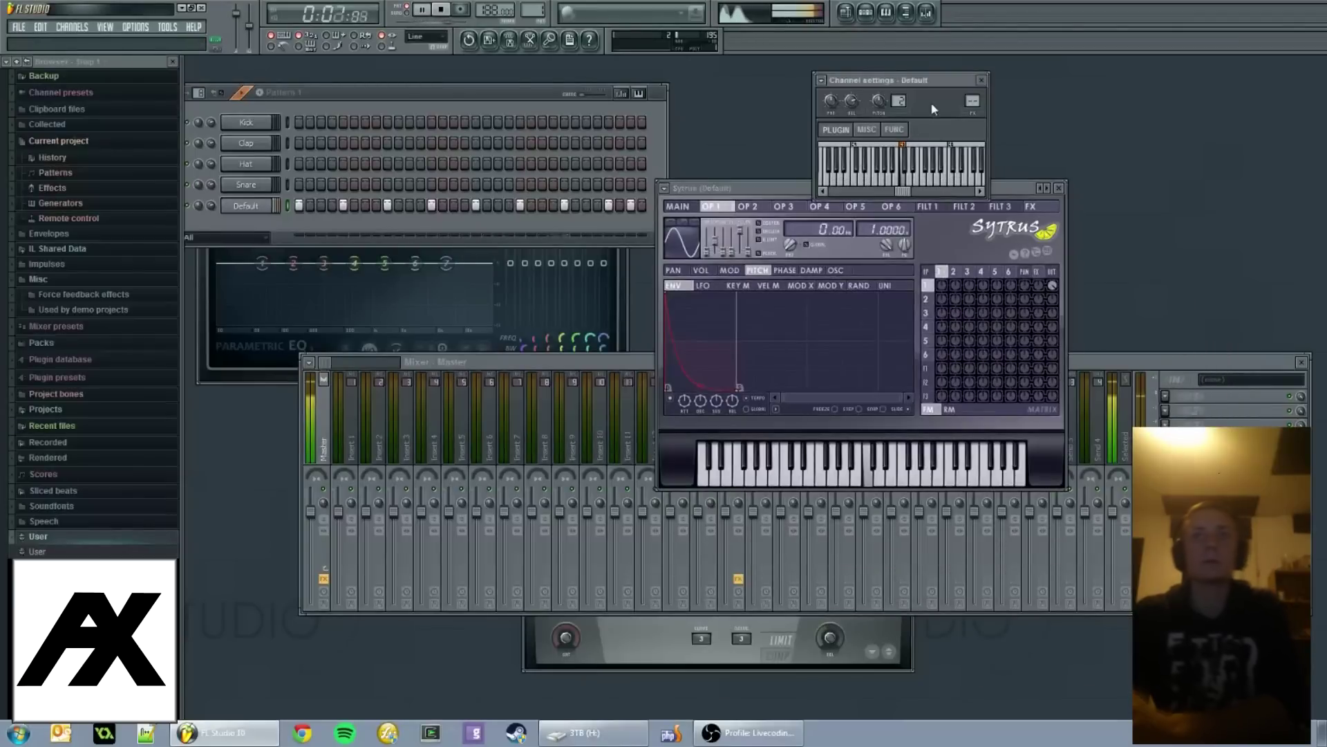
{"action": "key", "text": "ctrl+l"}
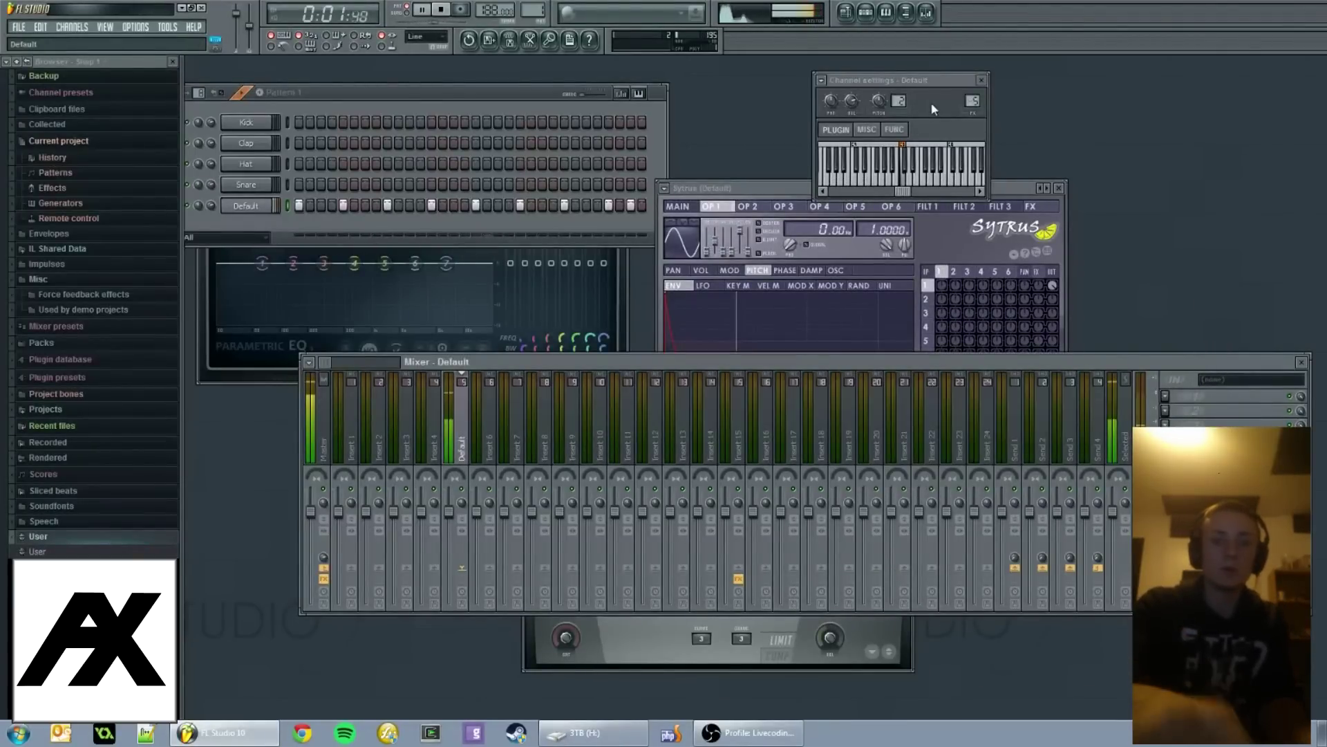
{"action": "left_click", "coordinate": [855, 81]}
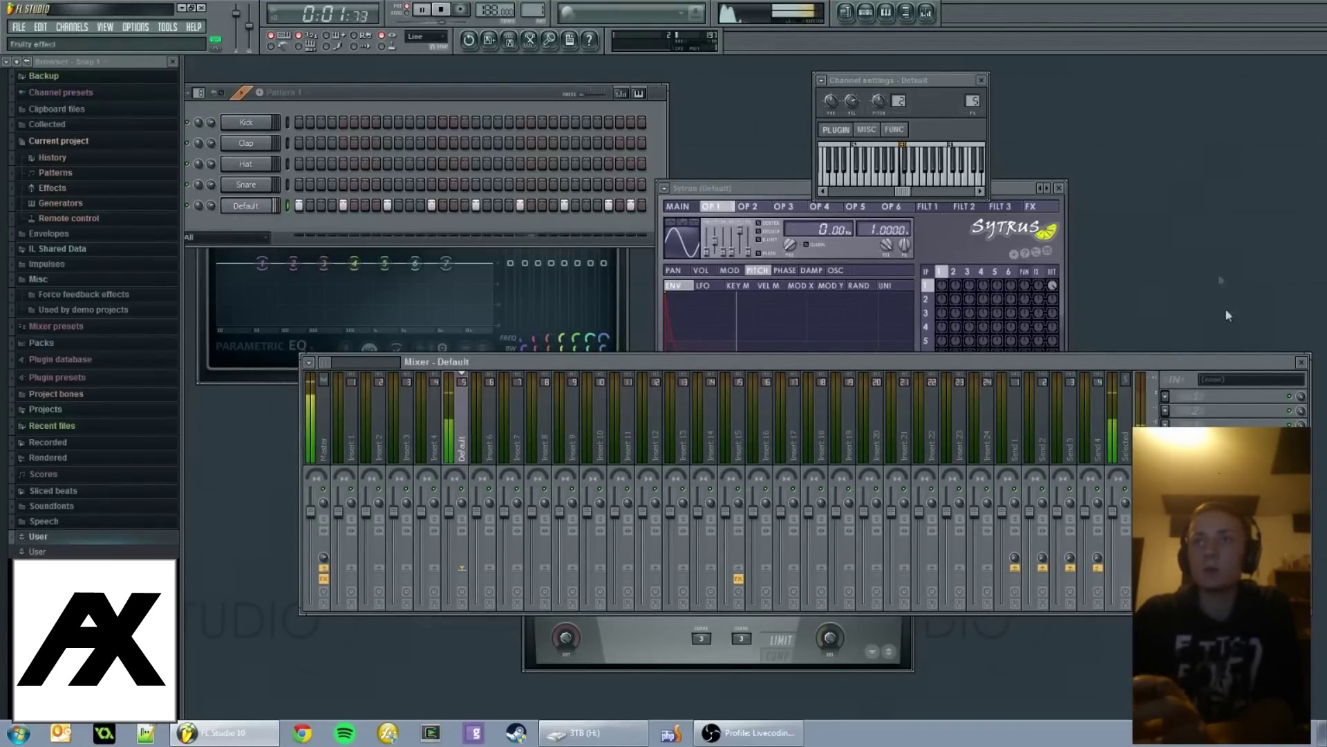
{"action": "left_click_drag", "start_coordinate": [784, 333], "coordinate": [1062, 119]}
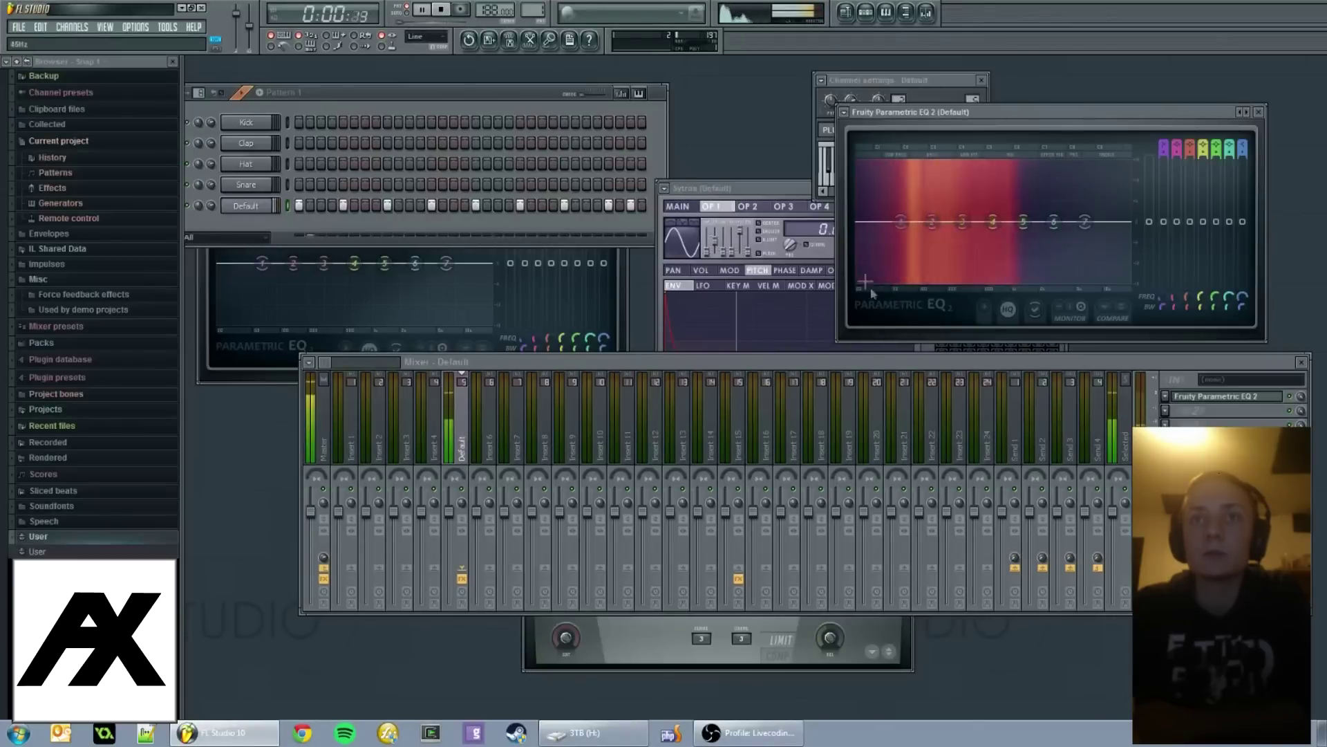
Shift the Parametric EQ 2 window left and the Sytrus editor up-right so both show.
{"action": "left_click_drag", "start_coordinate": [1016, 110], "coordinate": [566, 103]}
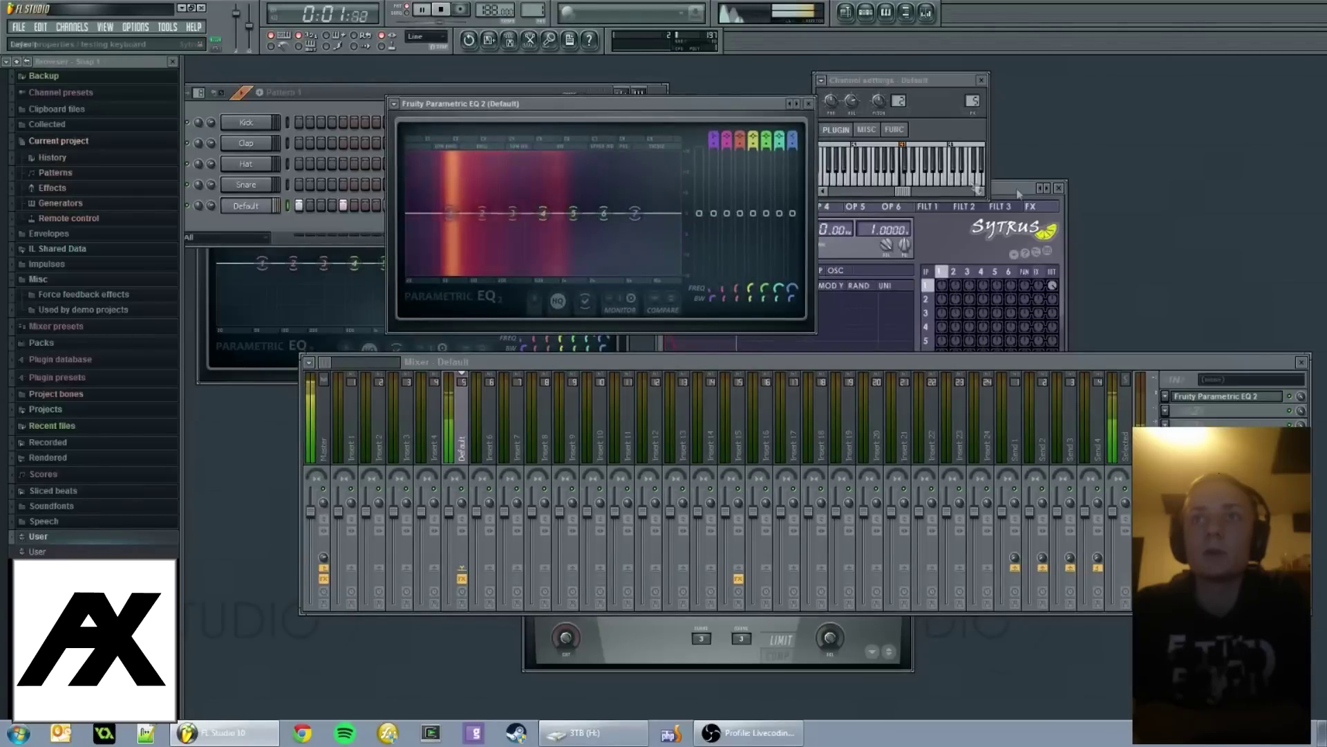
{"action": "left_click", "coordinate": [1019, 195]}
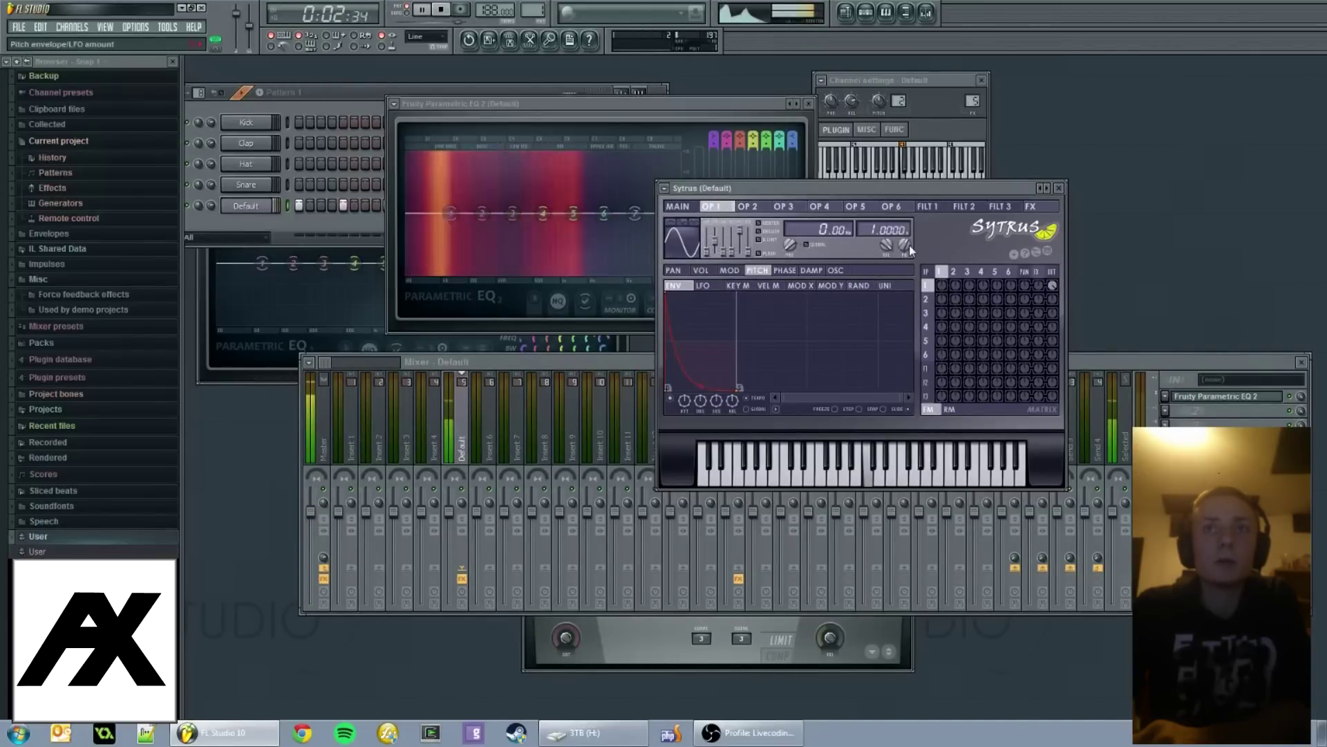
{"action": "left_click_drag", "start_coordinate": [806, 186], "coordinate": [894, 106]}
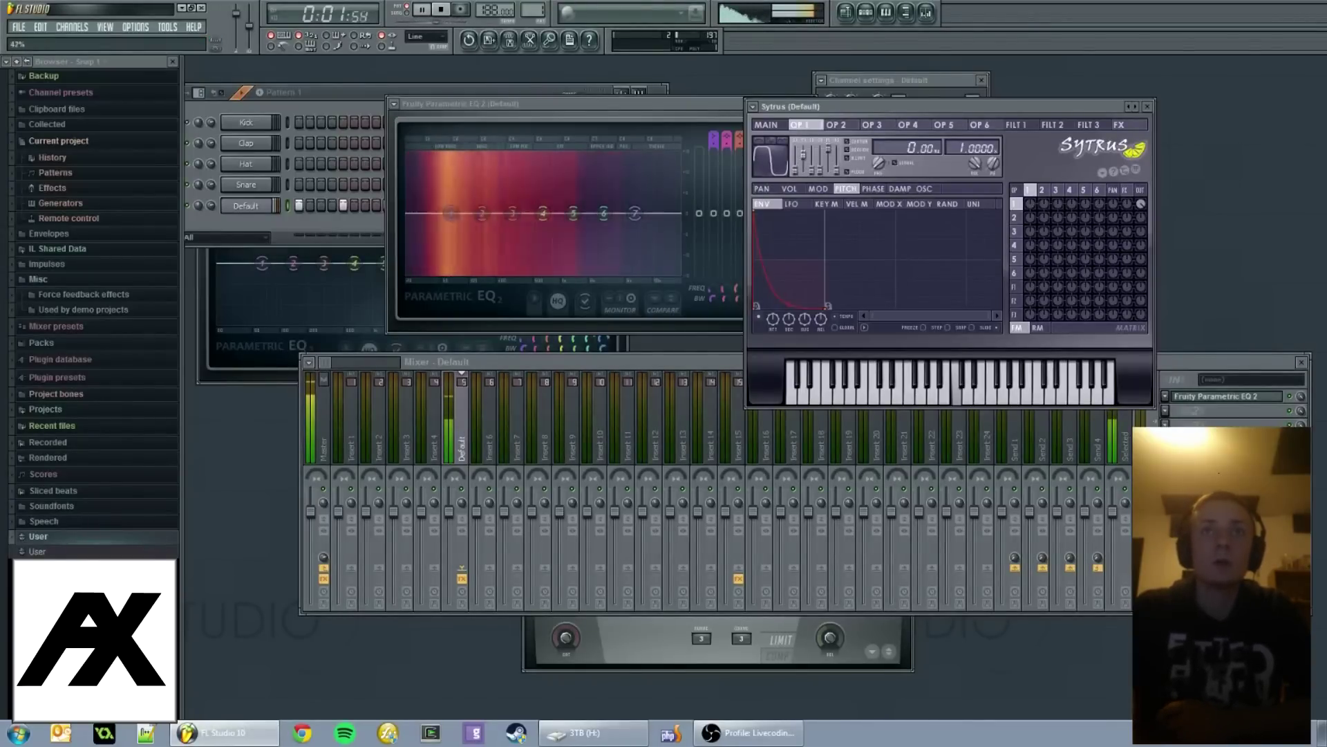
Set Sytrus OP1's waveform tension to 50% and skew to about 71%.
{"action": "left_click_drag", "start_coordinate": [803, 155], "coordinate": [804, 148]}
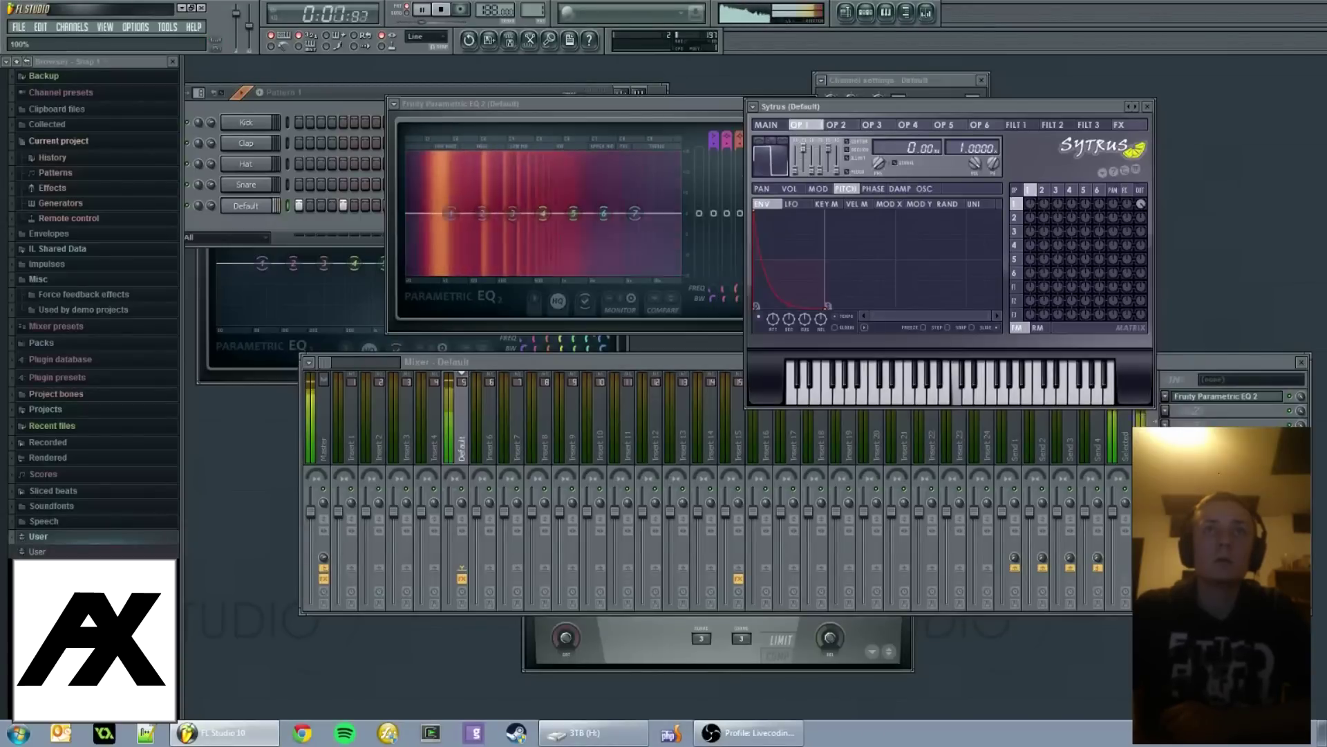
{"action": "left_click_drag", "start_coordinate": [804, 148], "coordinate": [803, 154]}
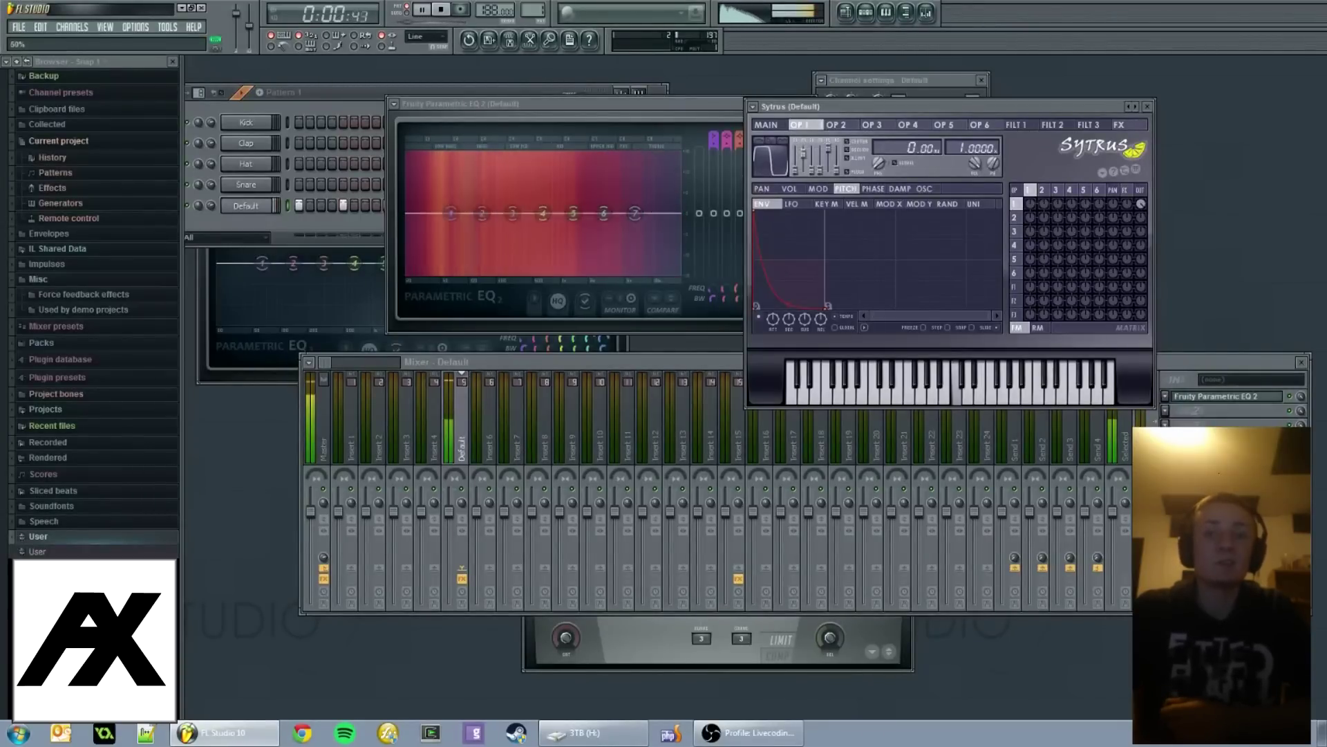
{"action": "left_click_drag", "start_coordinate": [812, 157], "coordinate": [812, 165]}
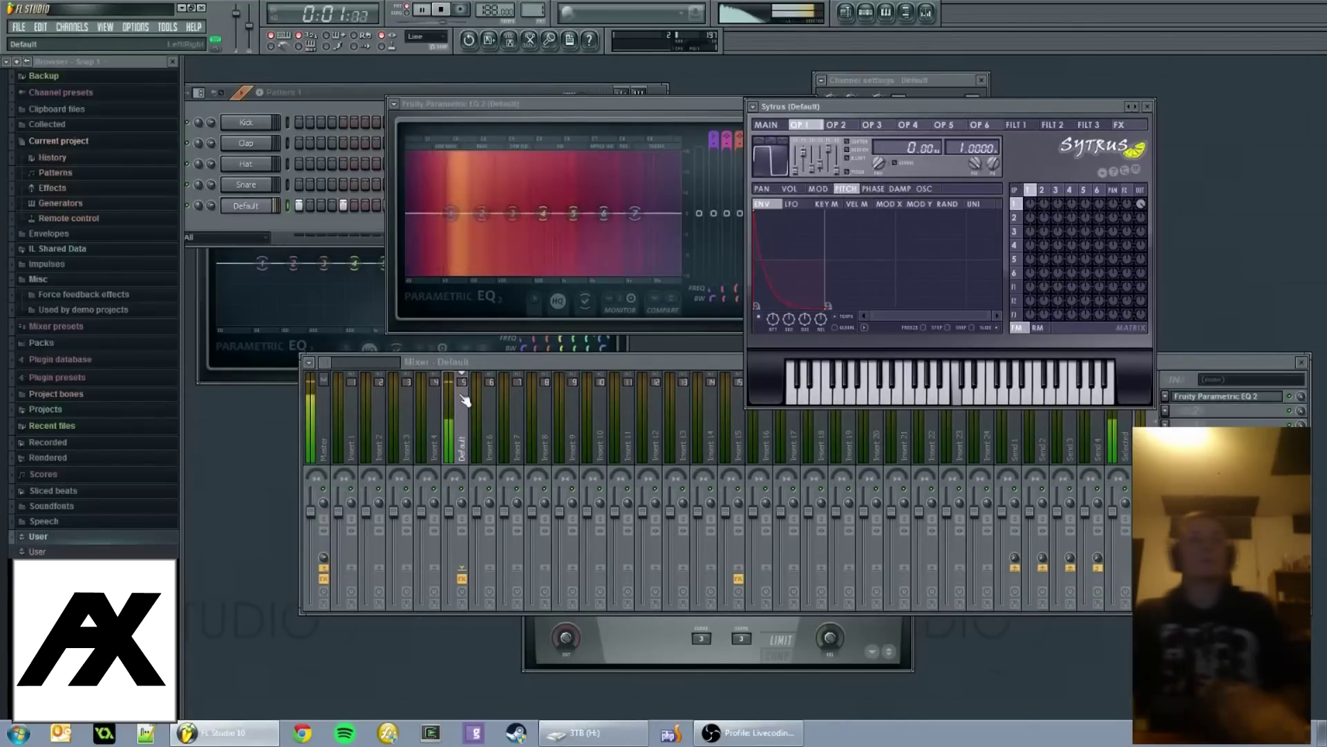
Stop playback, nudge the Sytrus editor lower left, and bring the mixer forward.
{"action": "key", "text": "space"}
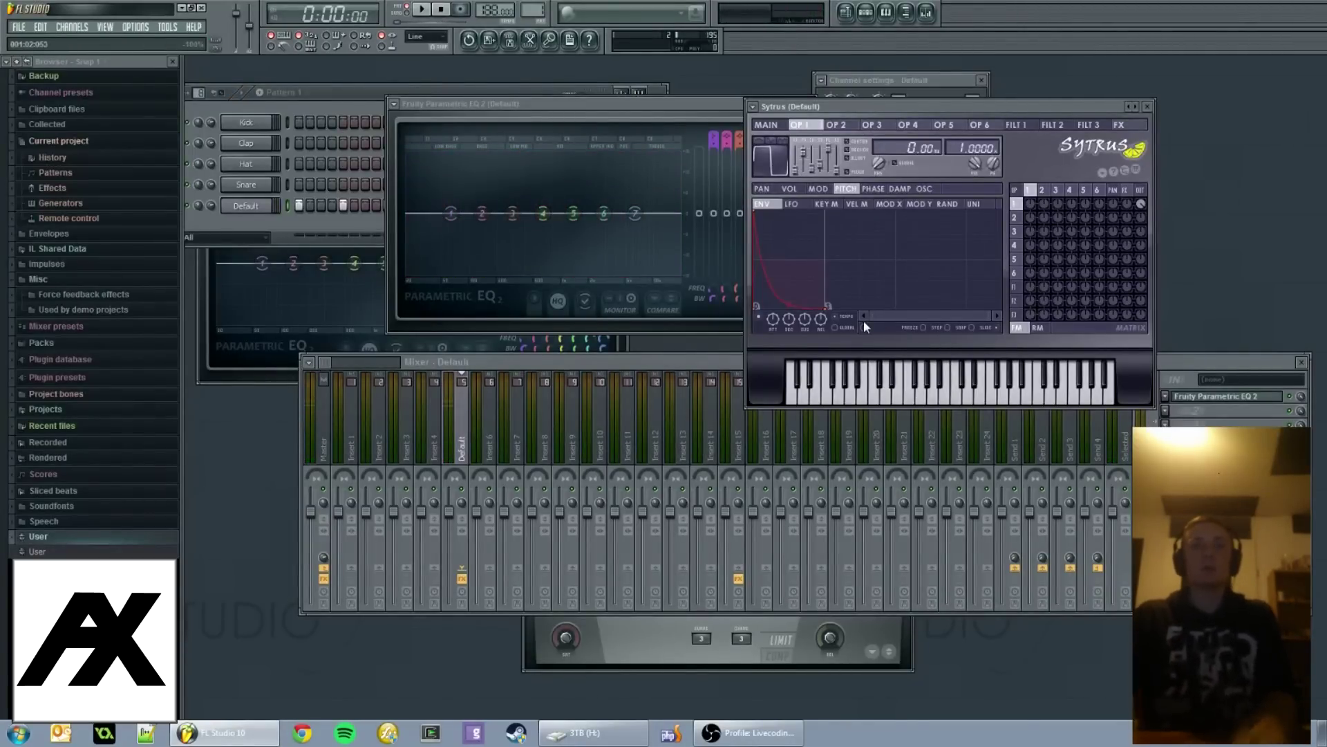
{"action": "left_click_drag", "start_coordinate": [1041, 106], "coordinate": [1010, 134]}
{"action": "left_click", "coordinate": [1250, 362]}
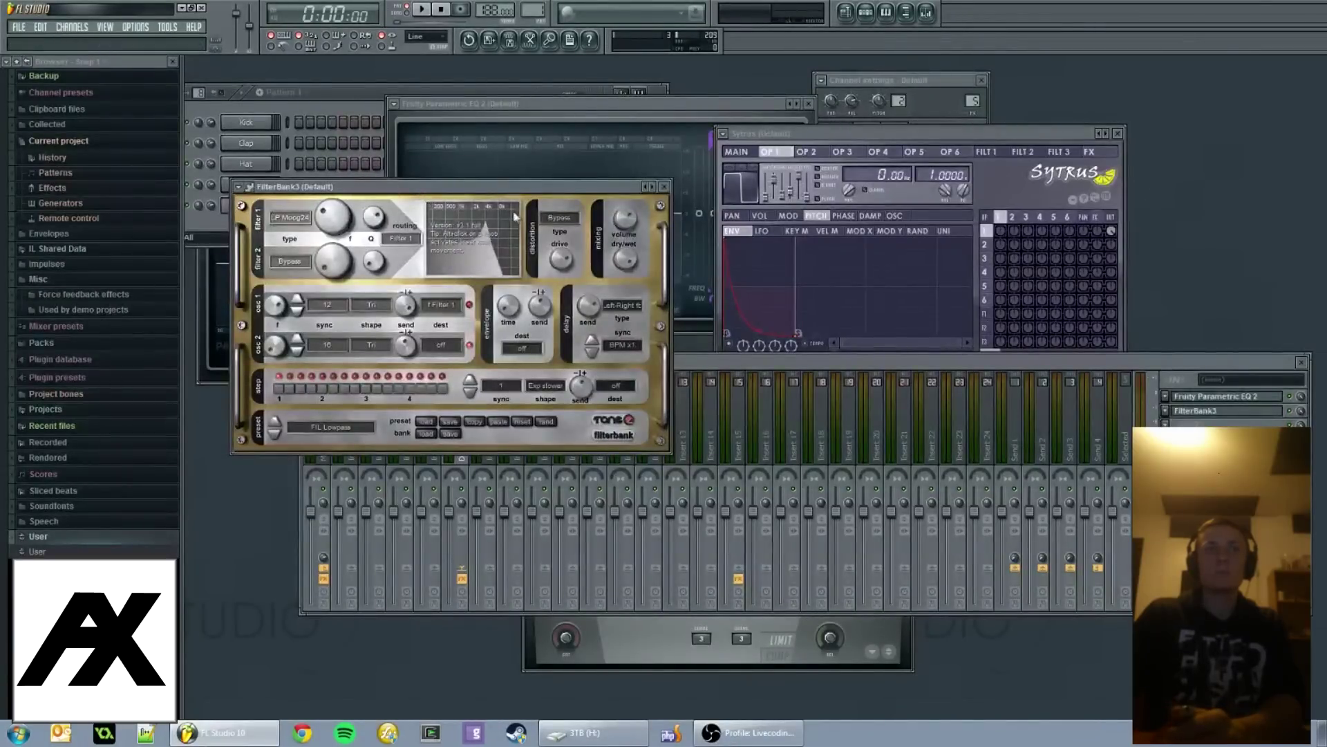
Audition FilterBank3 after the EQ, then reset it from FL Lowpass to its Default preset.
{"action": "left_click_drag", "start_coordinate": [514, 187], "coordinate": [618, 201]}
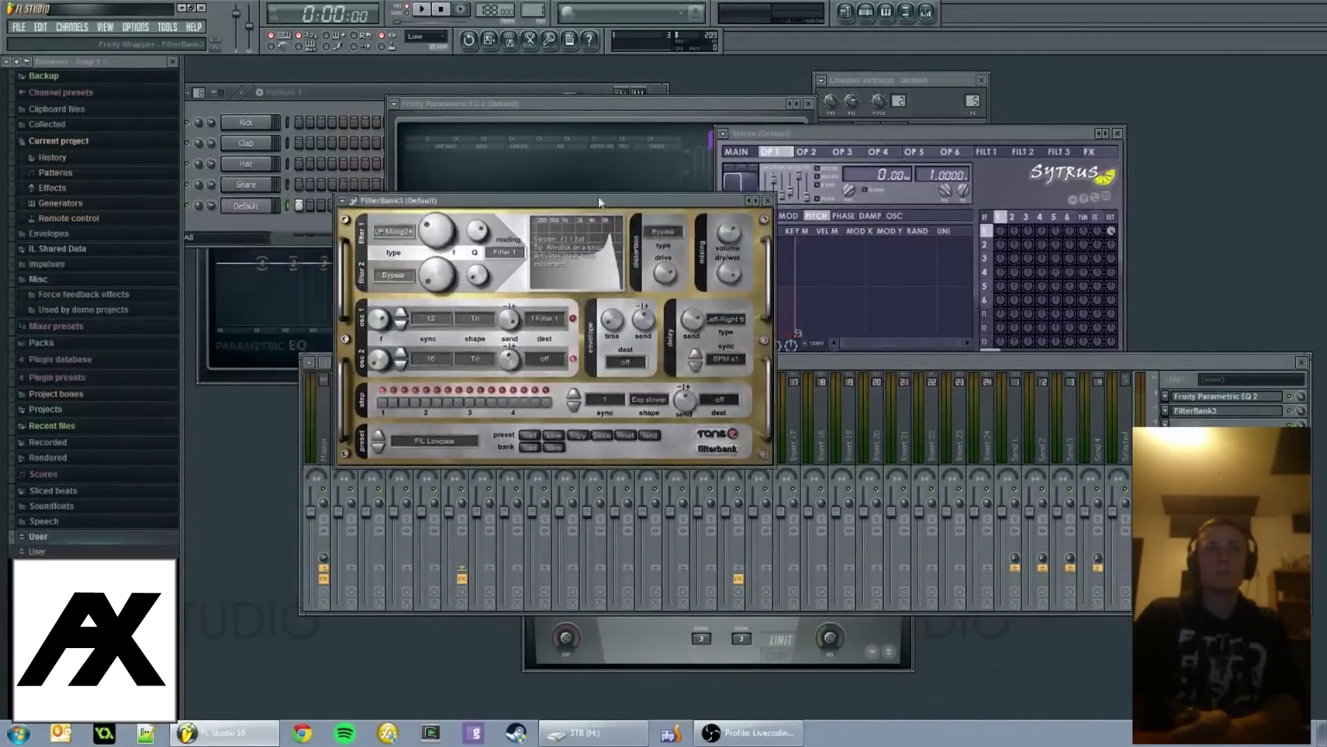
{"action": "left_click", "coordinate": [837, 131]}
{"action": "key", "text": "space"}
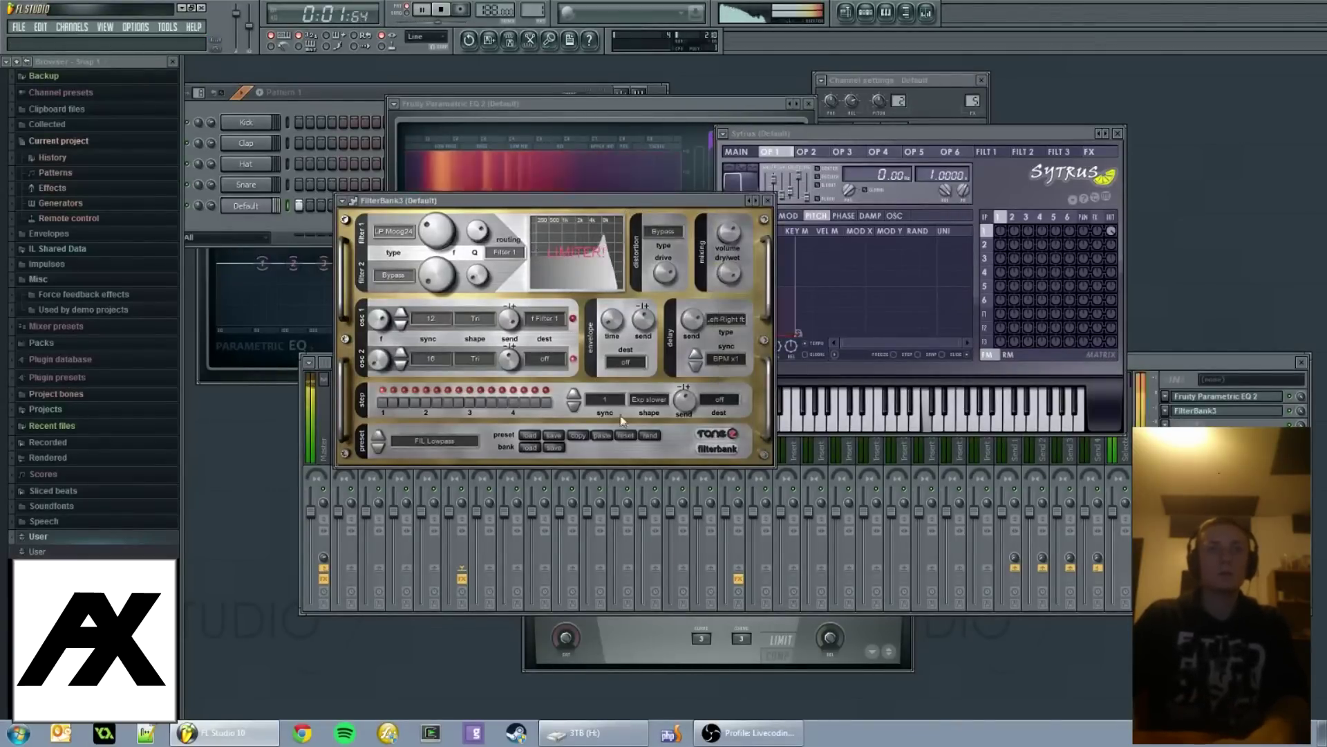
{"action": "key", "text": "space"}
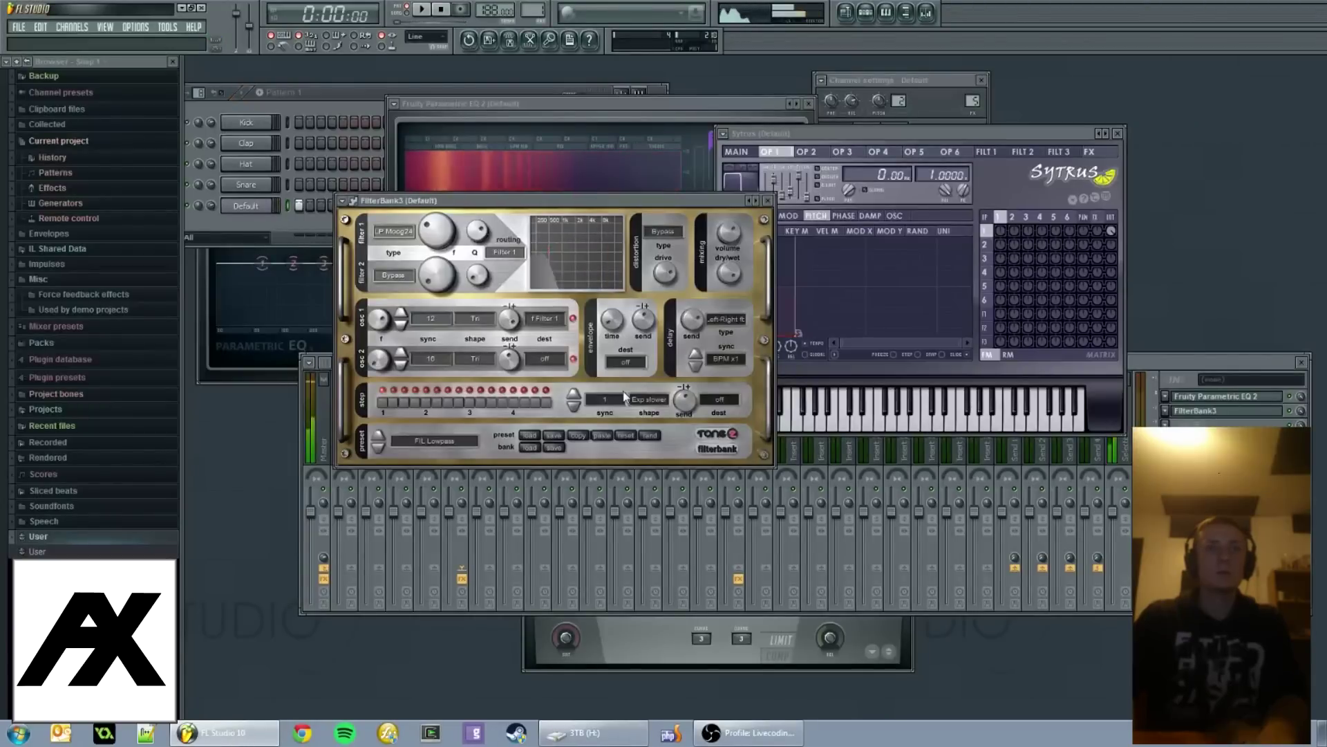
{"action": "left_click", "coordinate": [624, 436]}
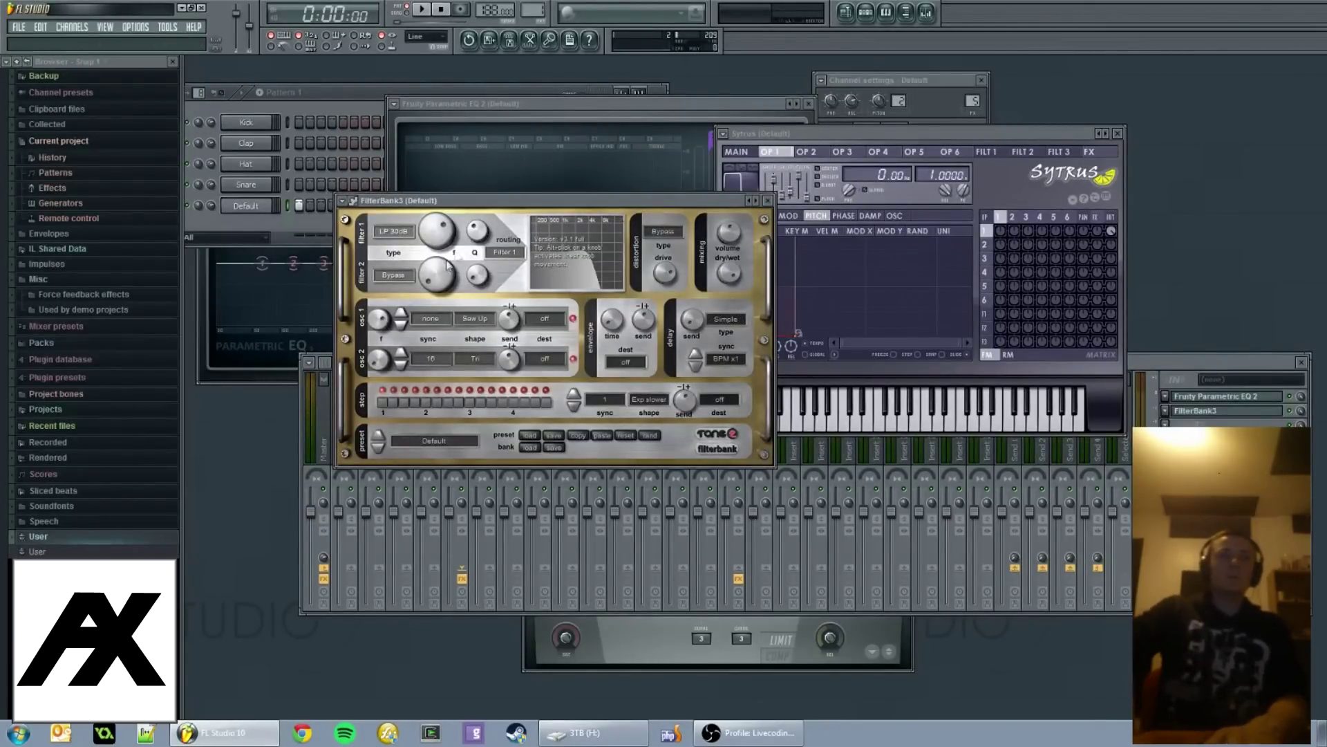
Make FilterBank3's filter 2 an HP 30dB high-pass and sweep filter 1's cutoff to about 645 Hz.
{"action": "left_click", "coordinate": [410, 275]}
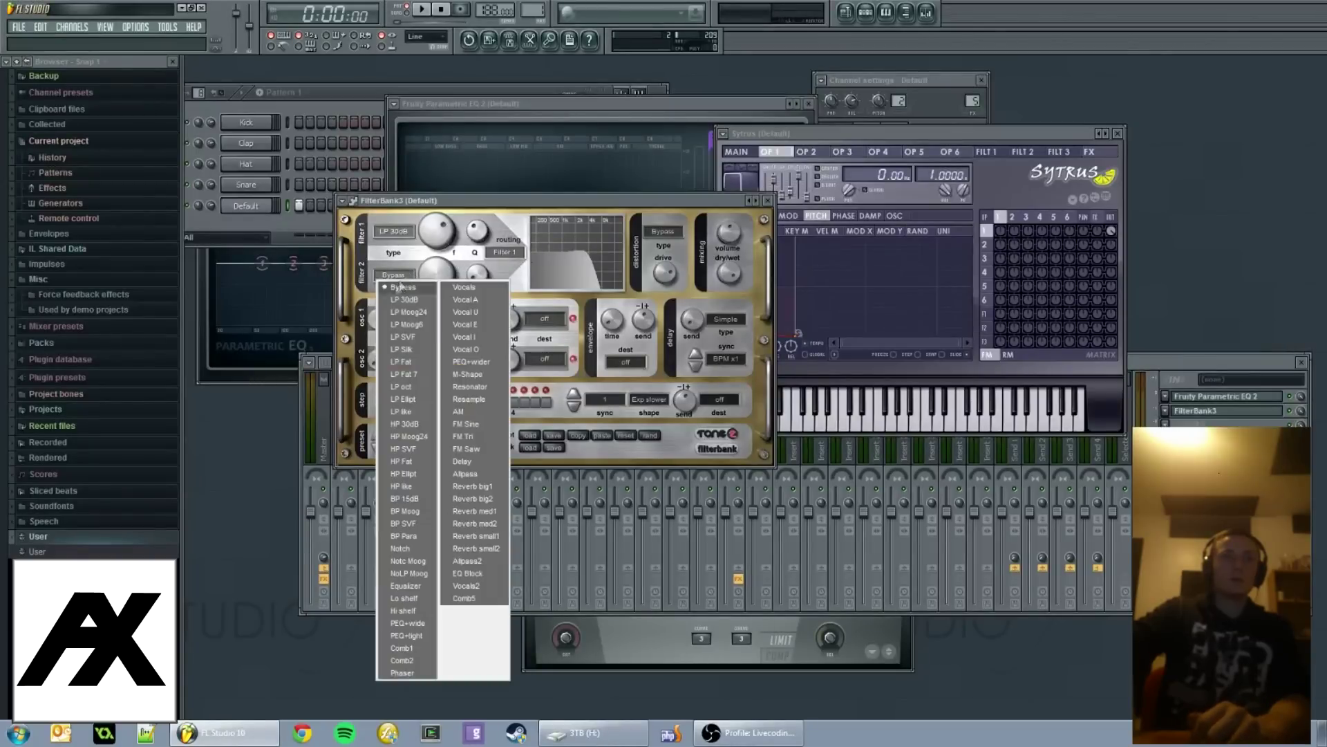
{"action": "left_click", "coordinate": [404, 424]}
{"action": "left_click_drag", "start_coordinate": [444, 236], "coordinate": [467, 304]}
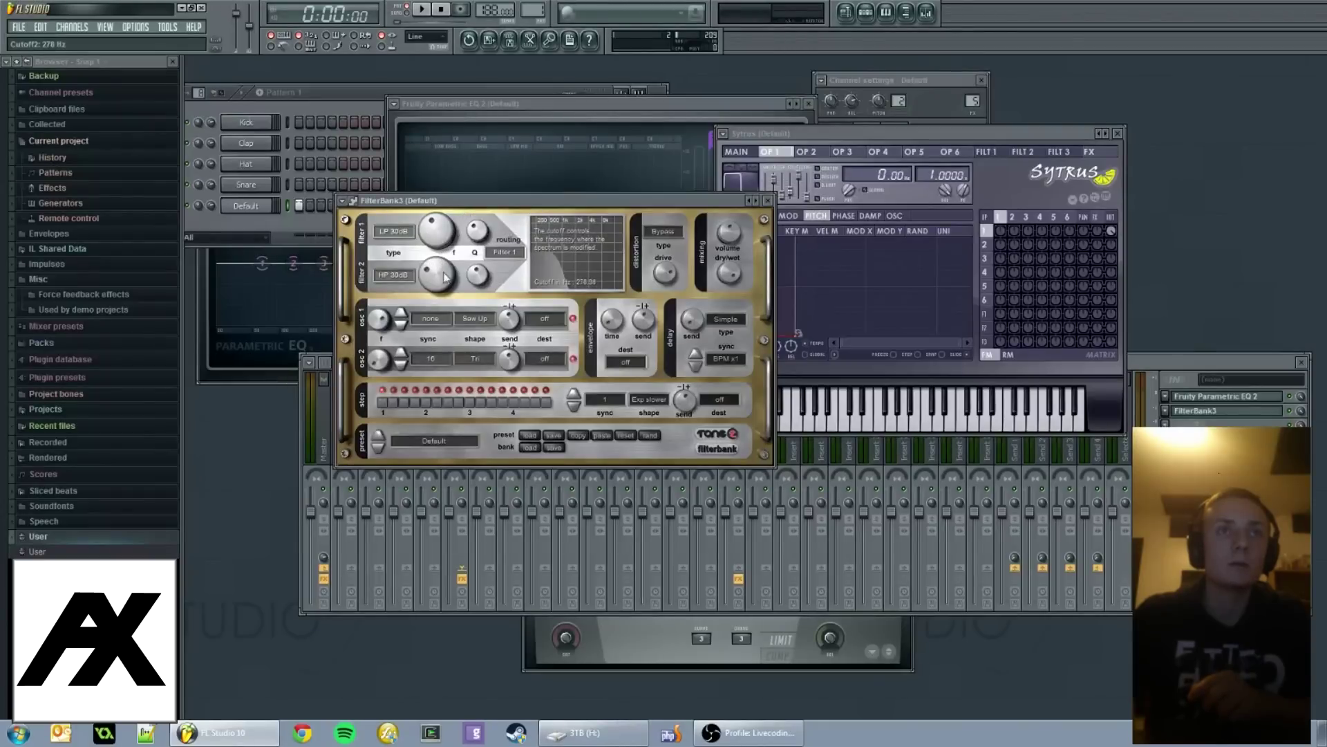
Route the signal through Filter 1+2 and raise filter 2's cutoff to about 1356 Hz.
{"action": "left_click", "coordinate": [504, 253]}
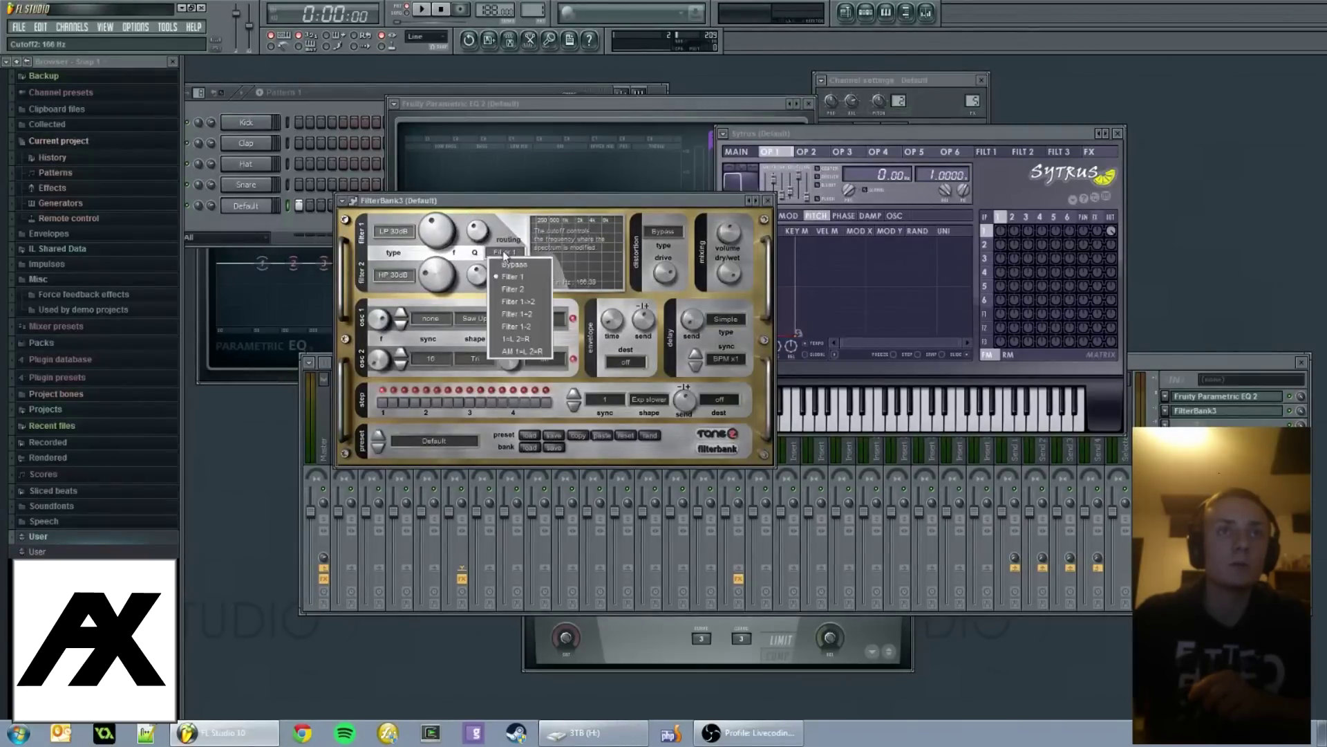
{"action": "left_click", "coordinate": [532, 315]}
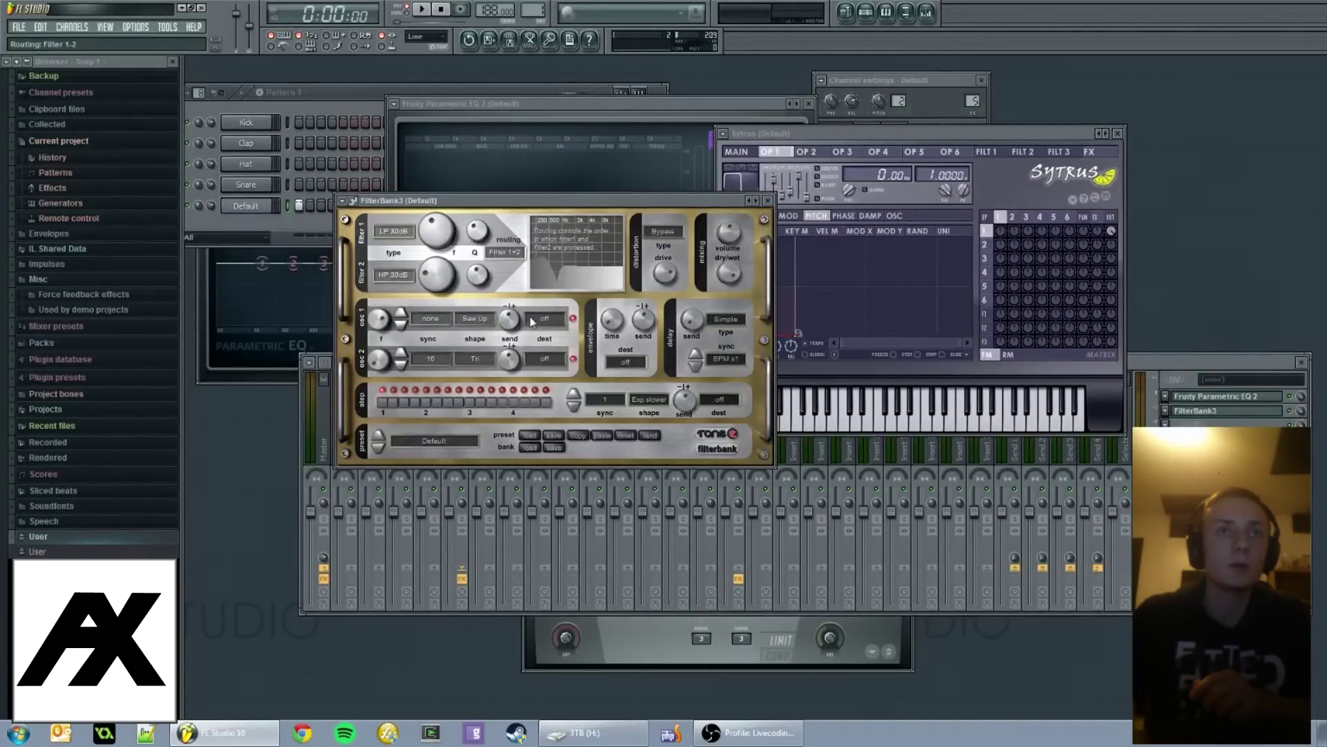
{"action": "left_click_drag", "start_coordinate": [446, 252], "coordinate": [451, 244]}
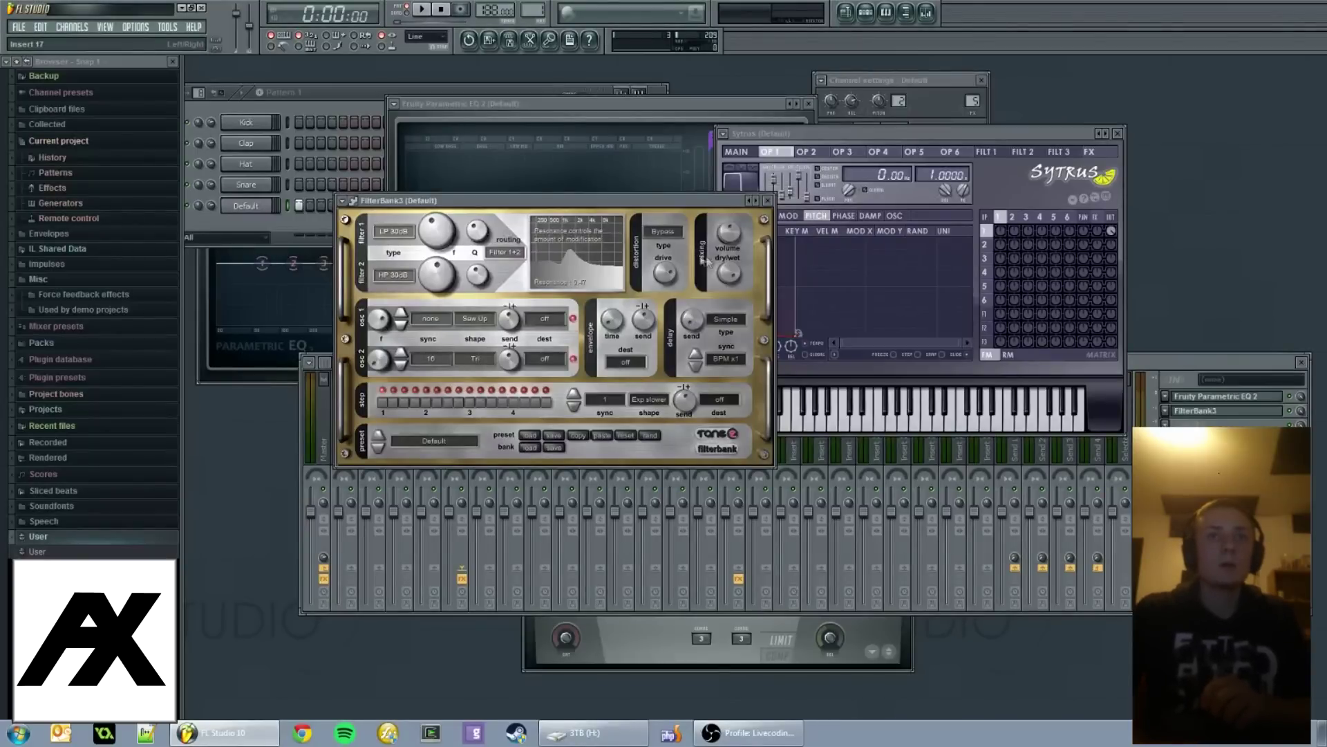
{"action": "left_click_drag", "start_coordinate": [483, 201], "coordinate": [557, 201]}
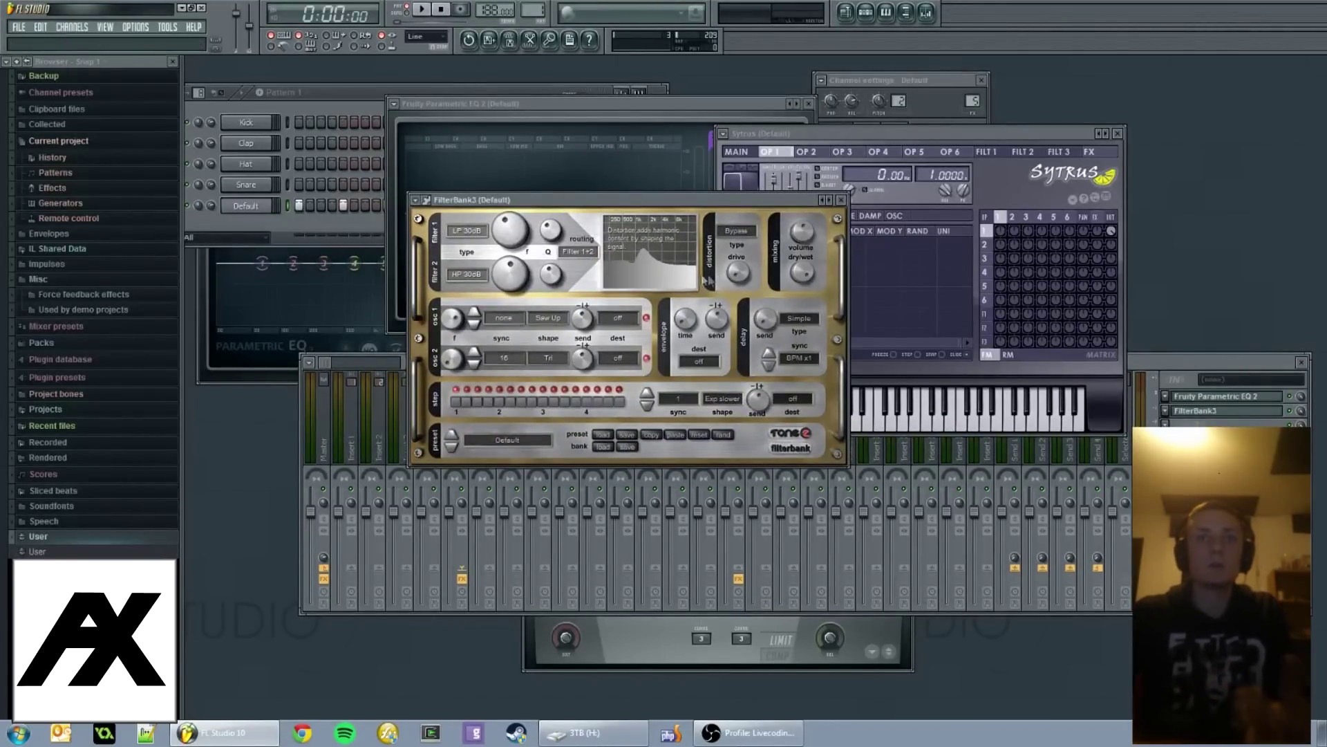
While the pattern plays, lower filter 2's cutoff to about 294 Hz and filter 1's to about 129 Hz.
{"action": "key", "text": "space"}
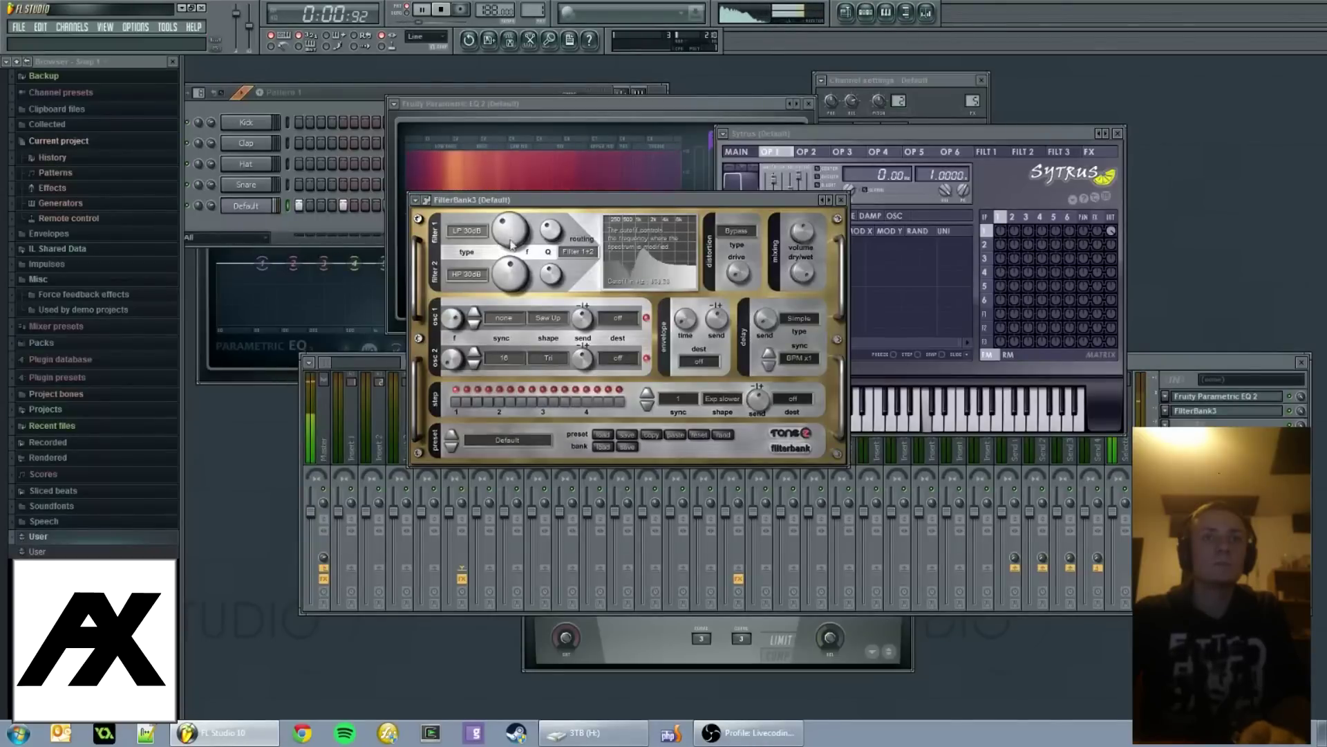
{"action": "left_click_drag", "start_coordinate": [507, 276], "coordinate": [500, 301]}
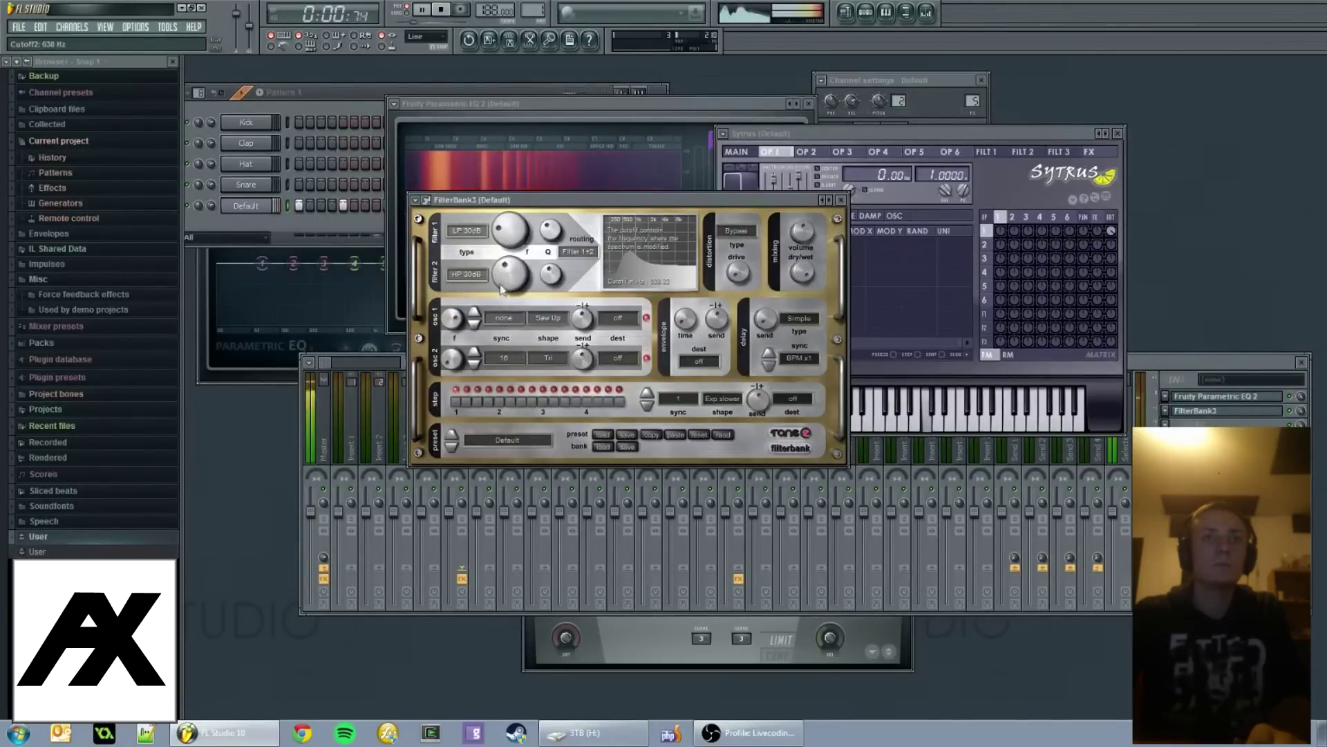
{"action": "left_click_drag", "start_coordinate": [503, 197], "coordinate": [503, 222]}
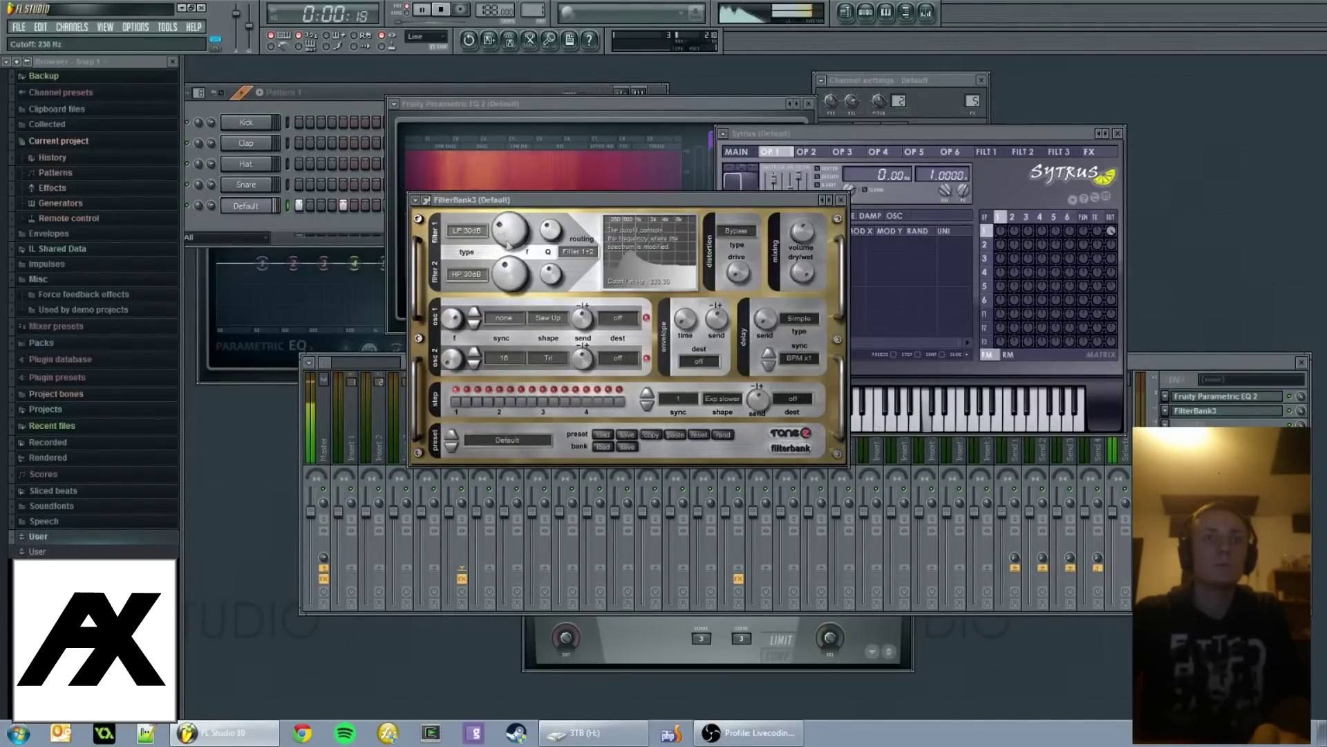
{"action": "left_click_drag", "start_coordinate": [512, 275], "coordinate": [510, 296]}
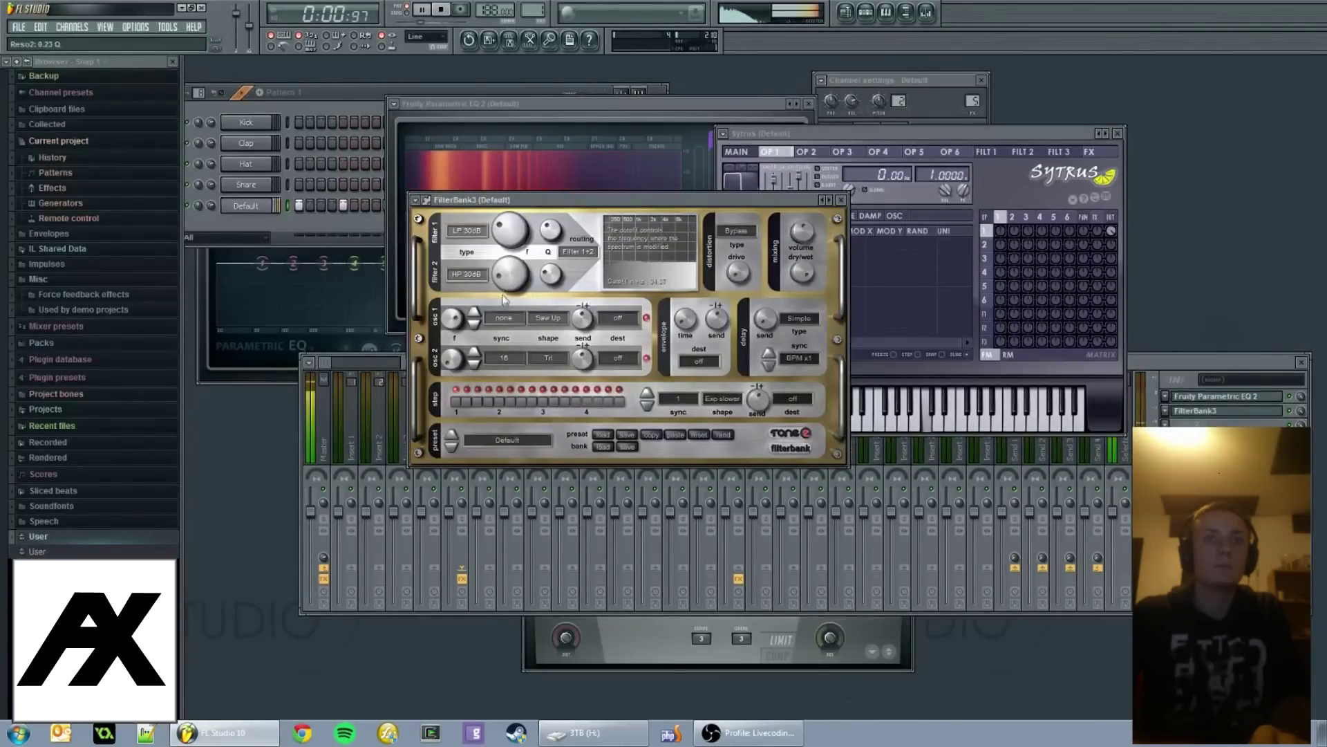
{"action": "left_click_drag", "start_coordinate": [498, 223], "coordinate": [505, 240]}
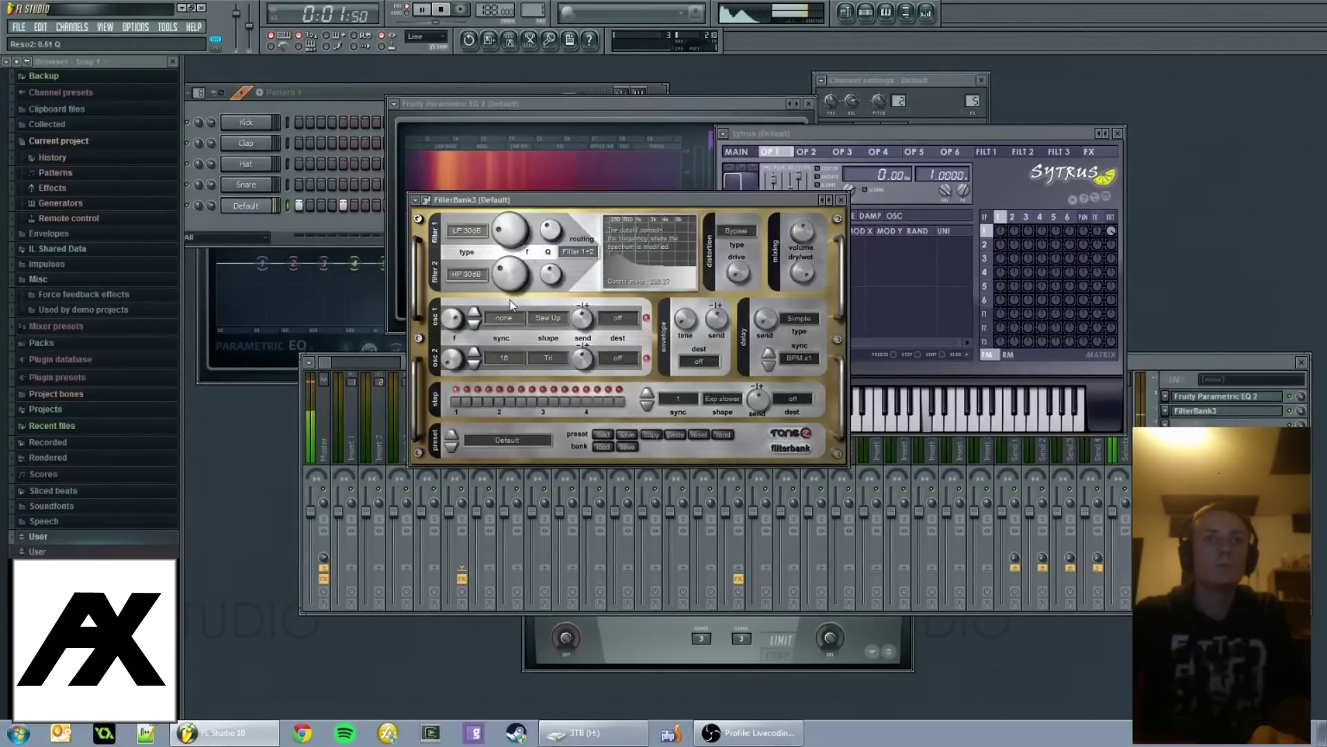
{"action": "key", "text": "space"}
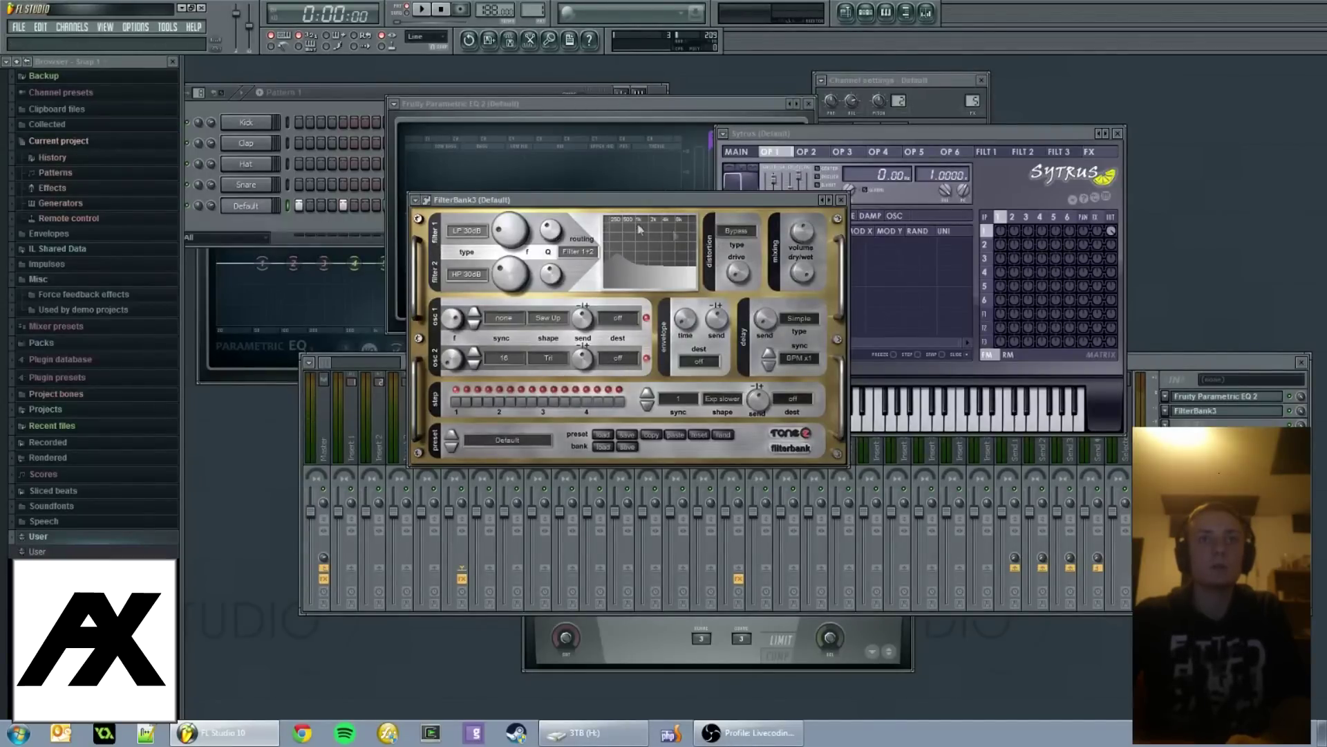
Switch FilterBank3's distortion type to Tube amp and start playback.
{"action": "left_click", "coordinate": [737, 235]}
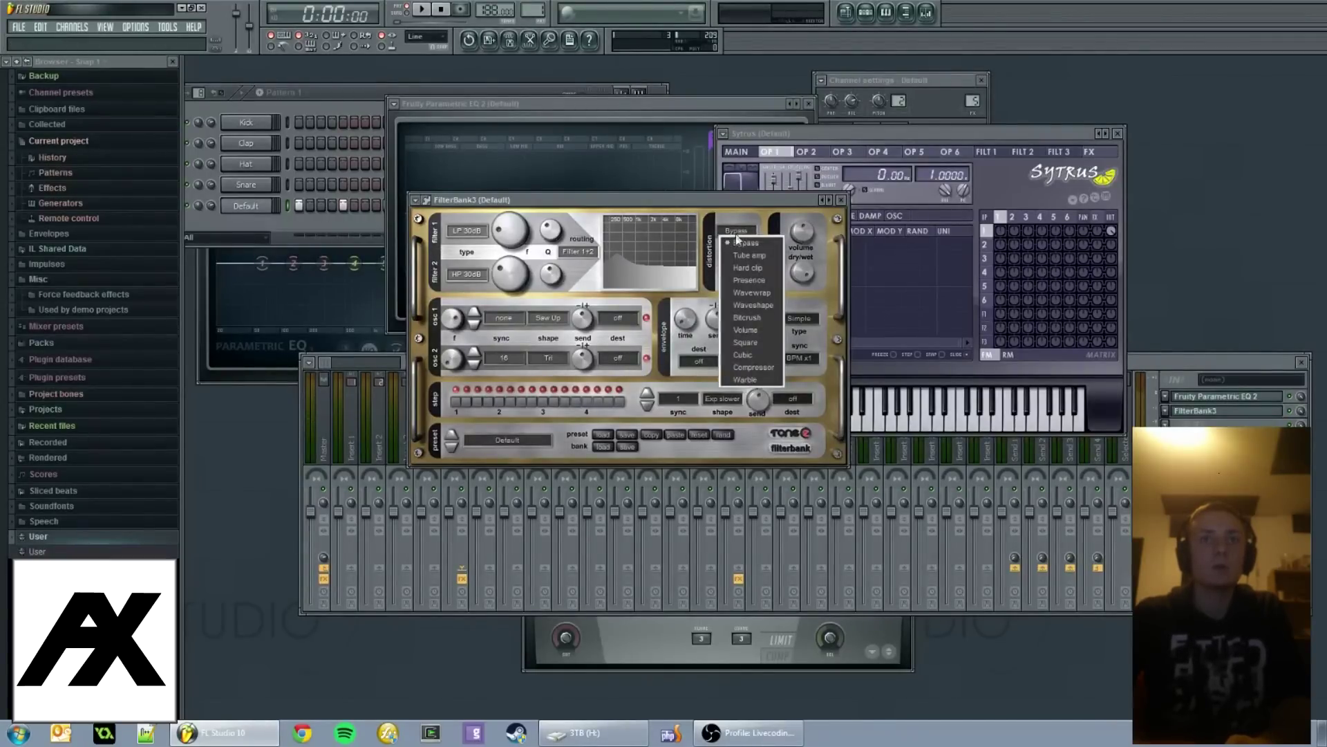
{"action": "left_click", "coordinate": [767, 256]}
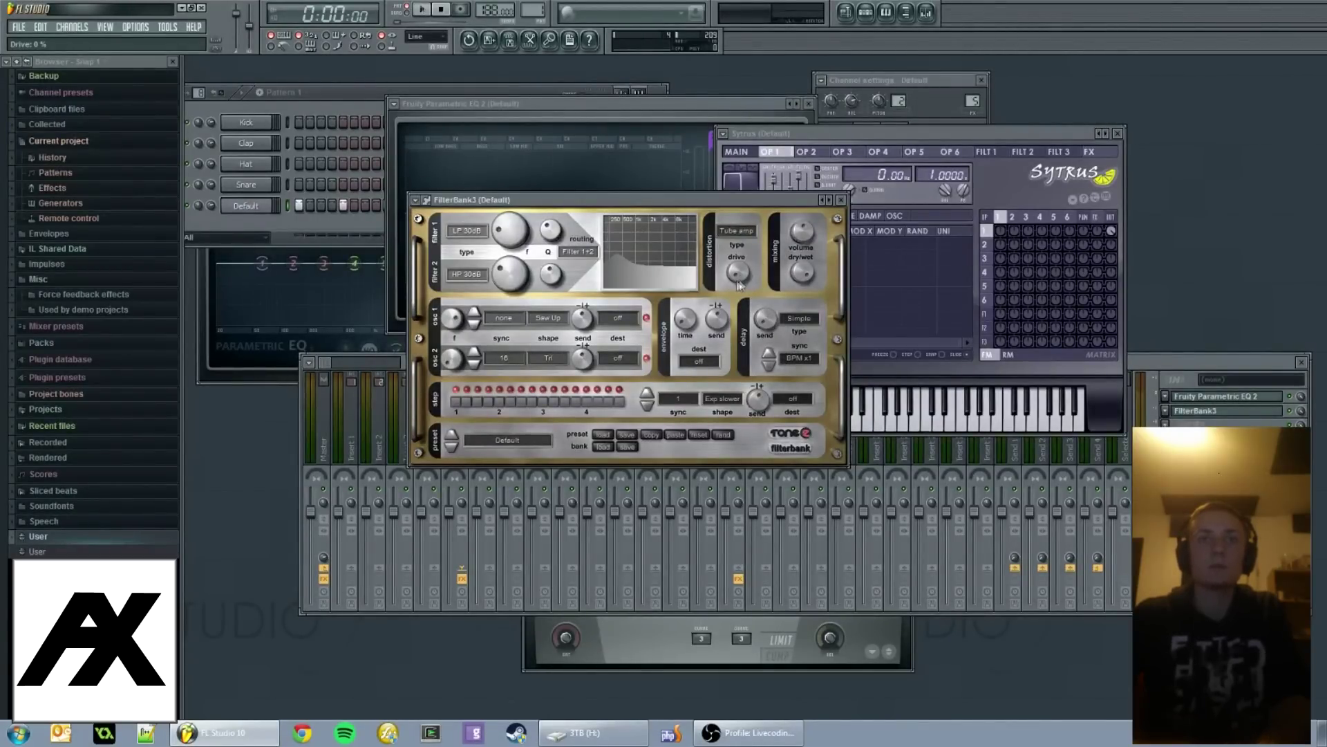
{"action": "key", "text": "space"}
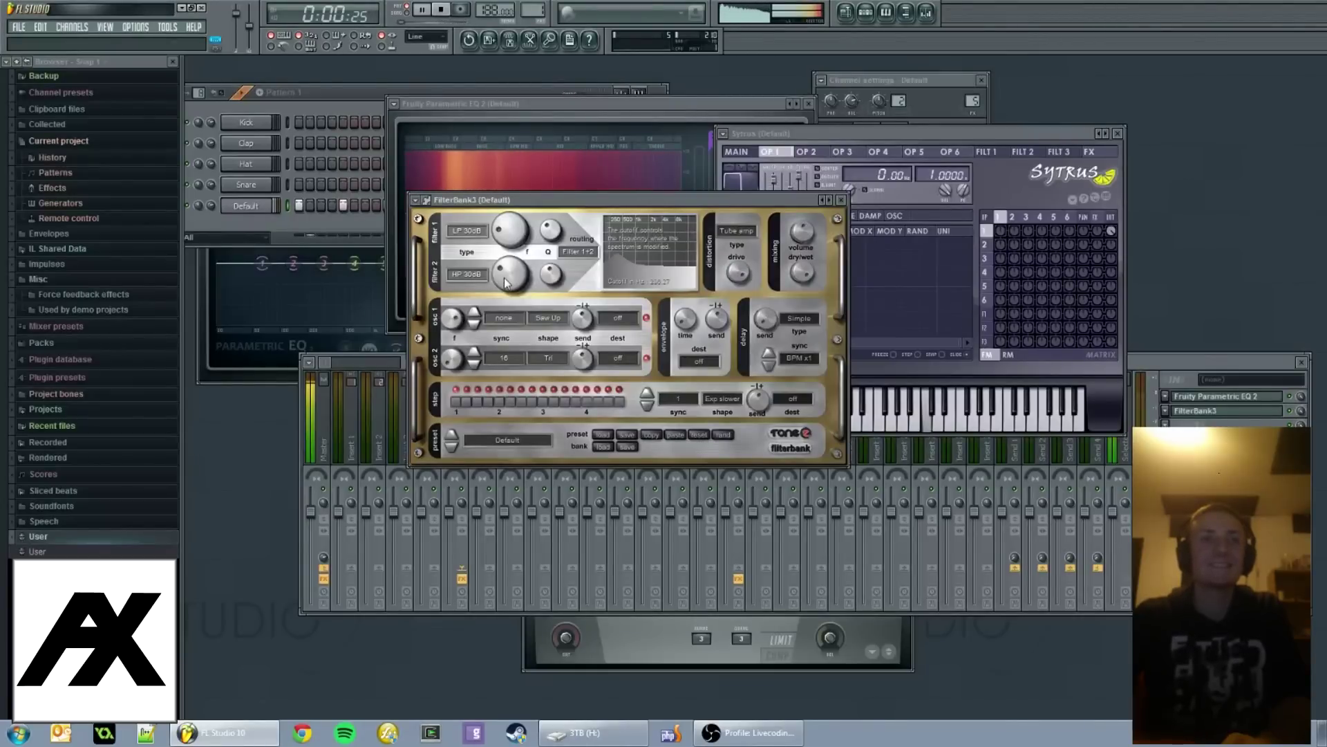
While listening, retune filter 1's cutoff to about 89 Hz and filter 2's to about 310 Hz.
{"action": "left_click_drag", "start_coordinate": [505, 226], "coordinate": [509, 237]}
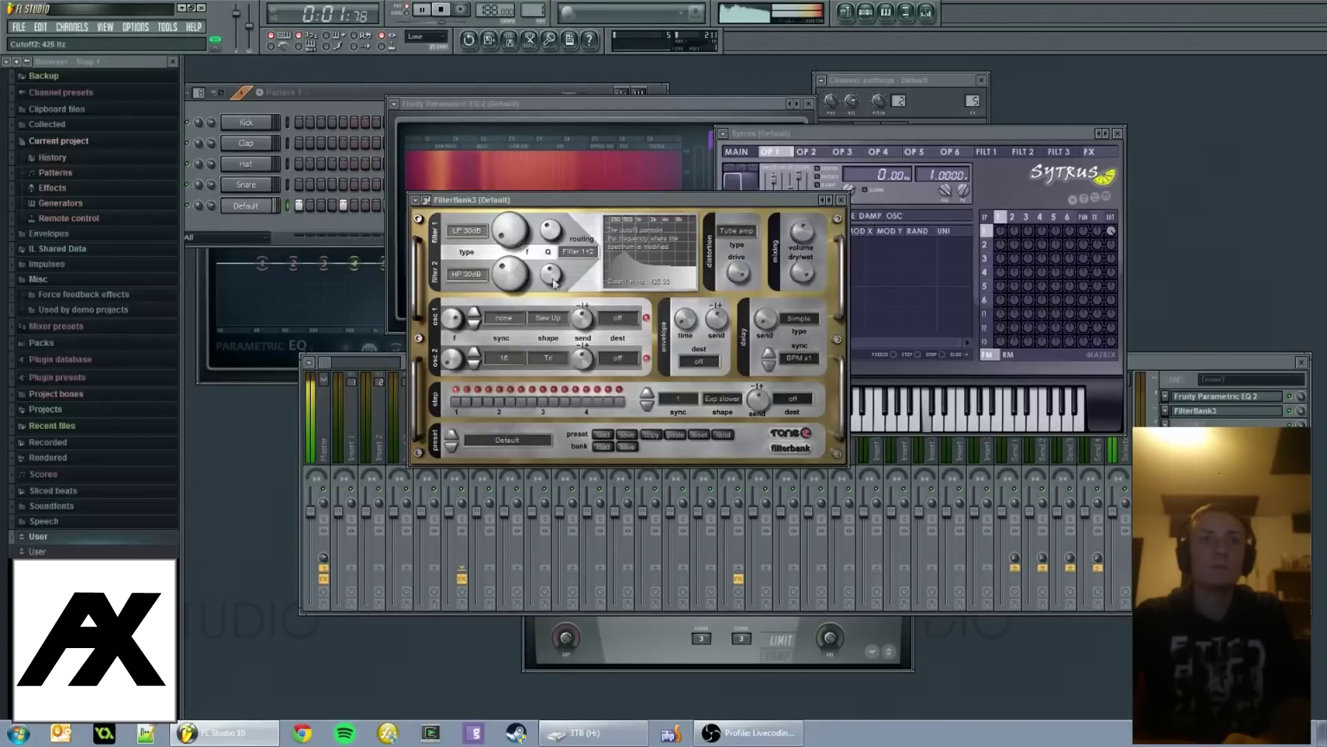
{"action": "scroll", "coordinate": [513, 280], "scroll_direction": "down", "scroll_amount": 3}
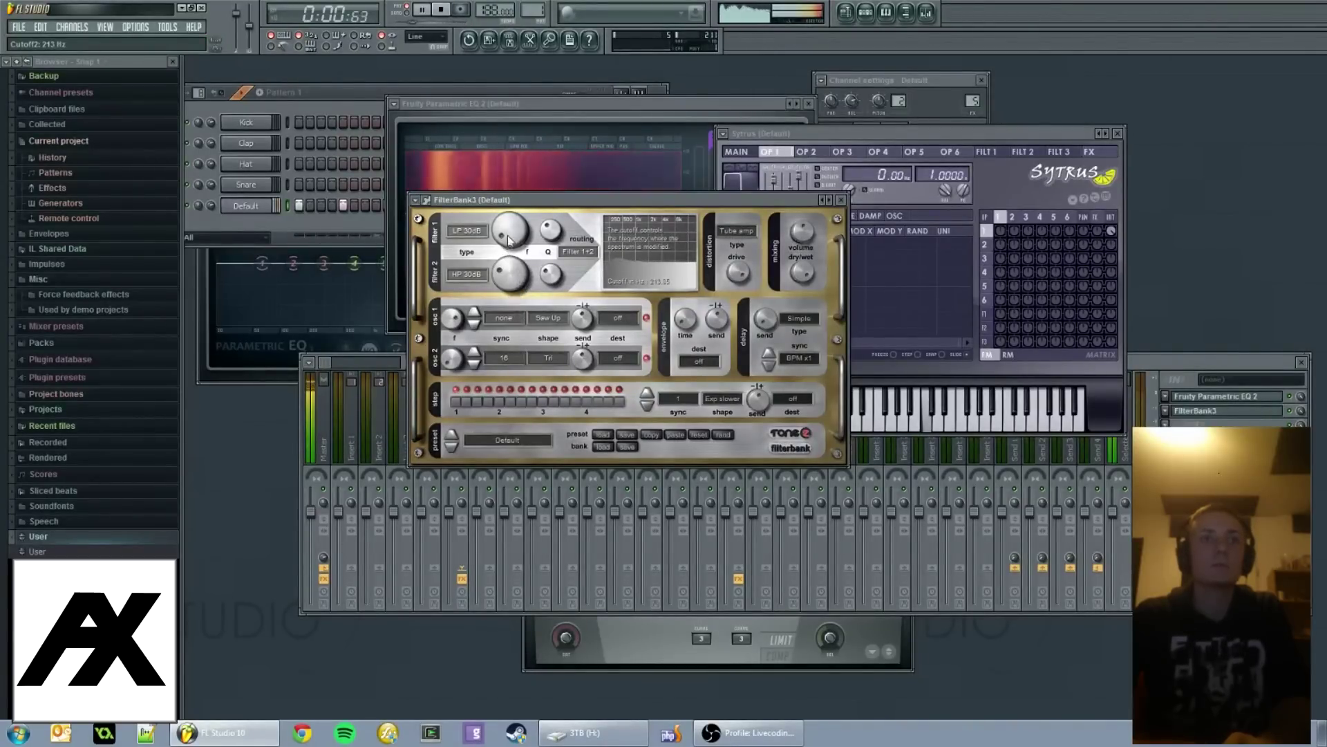
{"action": "scroll", "coordinate": [505, 214], "scroll_direction": "up", "scroll_amount": 3}
{"action": "left_click_drag", "start_coordinate": [504, 176], "coordinate": [506, 249]}
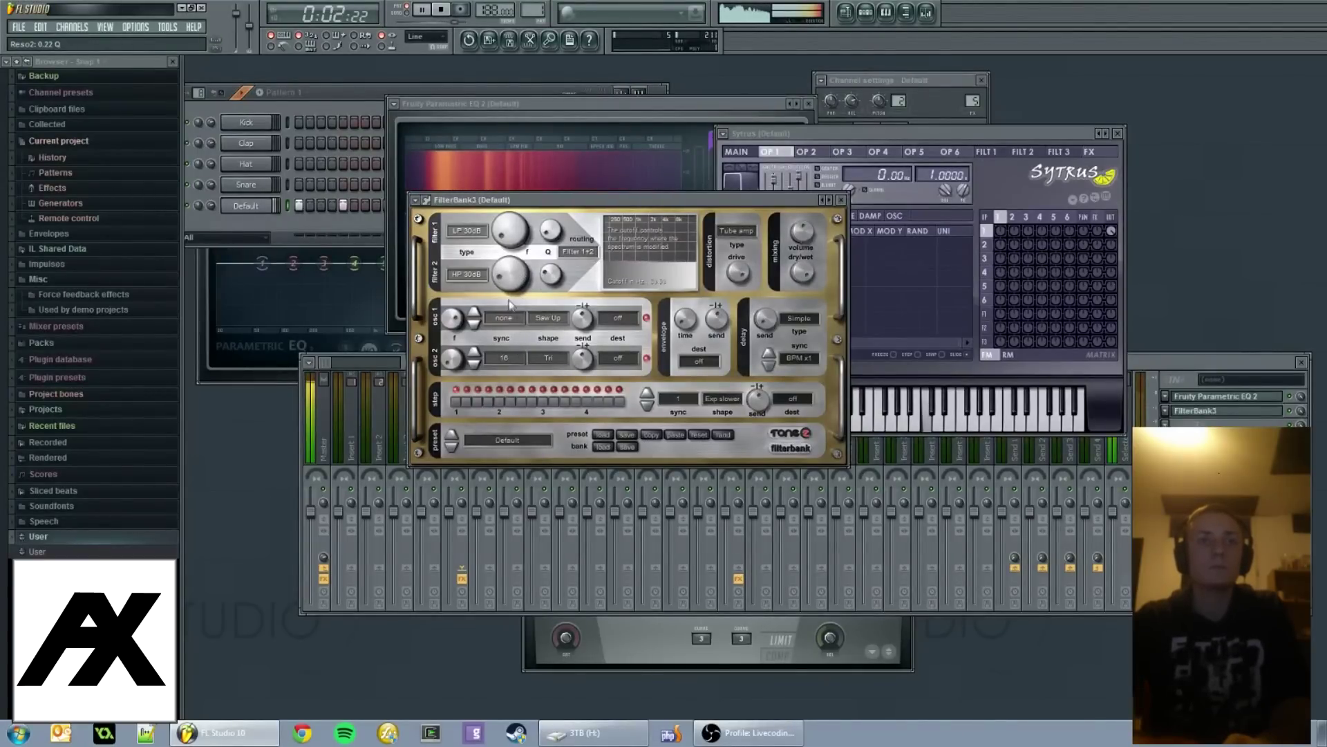
{"action": "left_click_drag", "start_coordinate": [505, 216], "coordinate": [529, 264]}
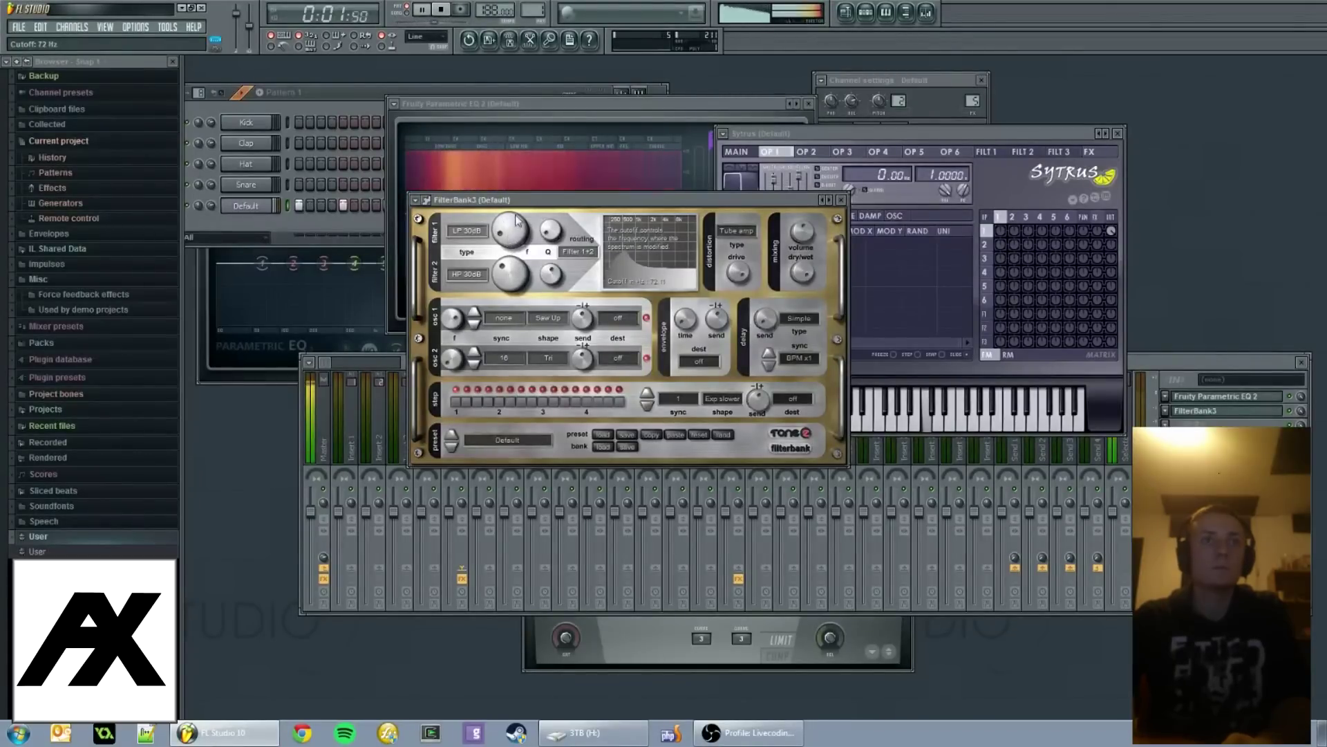
{"action": "left_click_drag", "start_coordinate": [515, 233], "coordinate": [515, 225]}
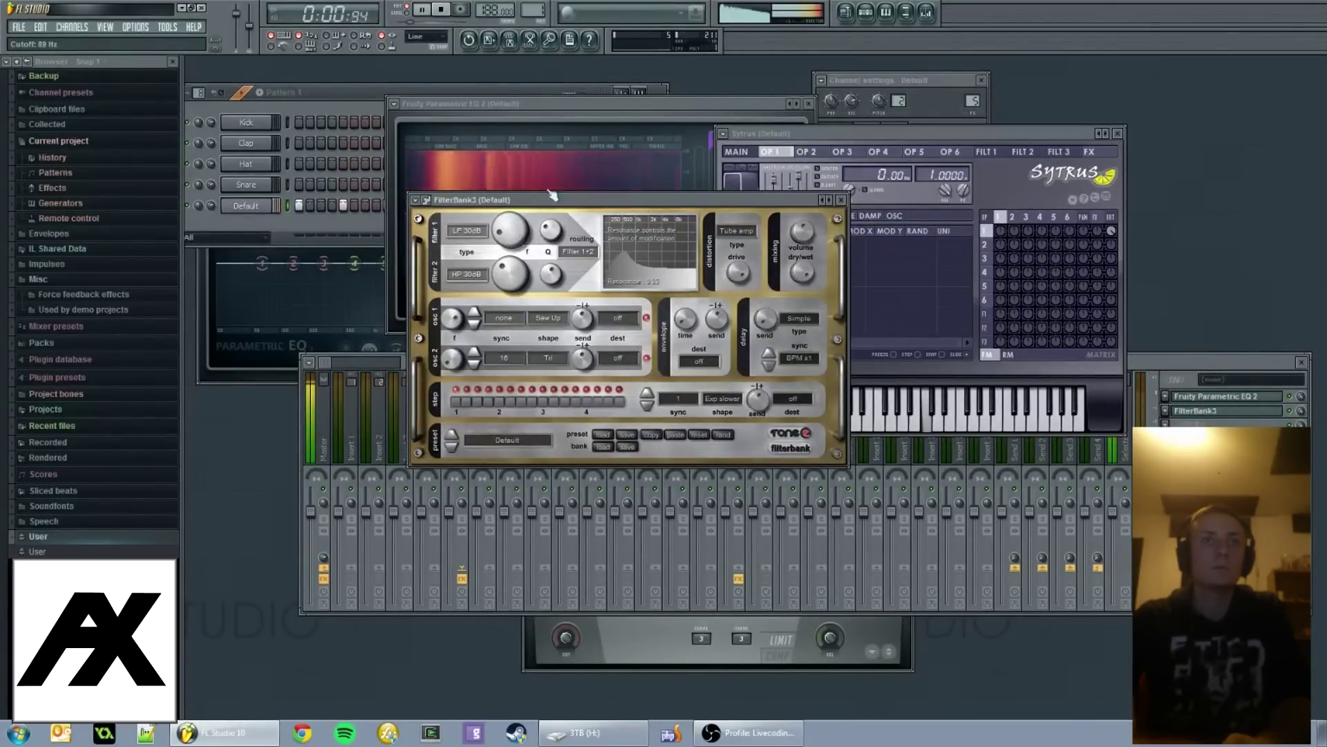
{"action": "left_click_drag", "start_coordinate": [515, 272], "coordinate": [522, 283]}
{"action": "key", "text": "space"}
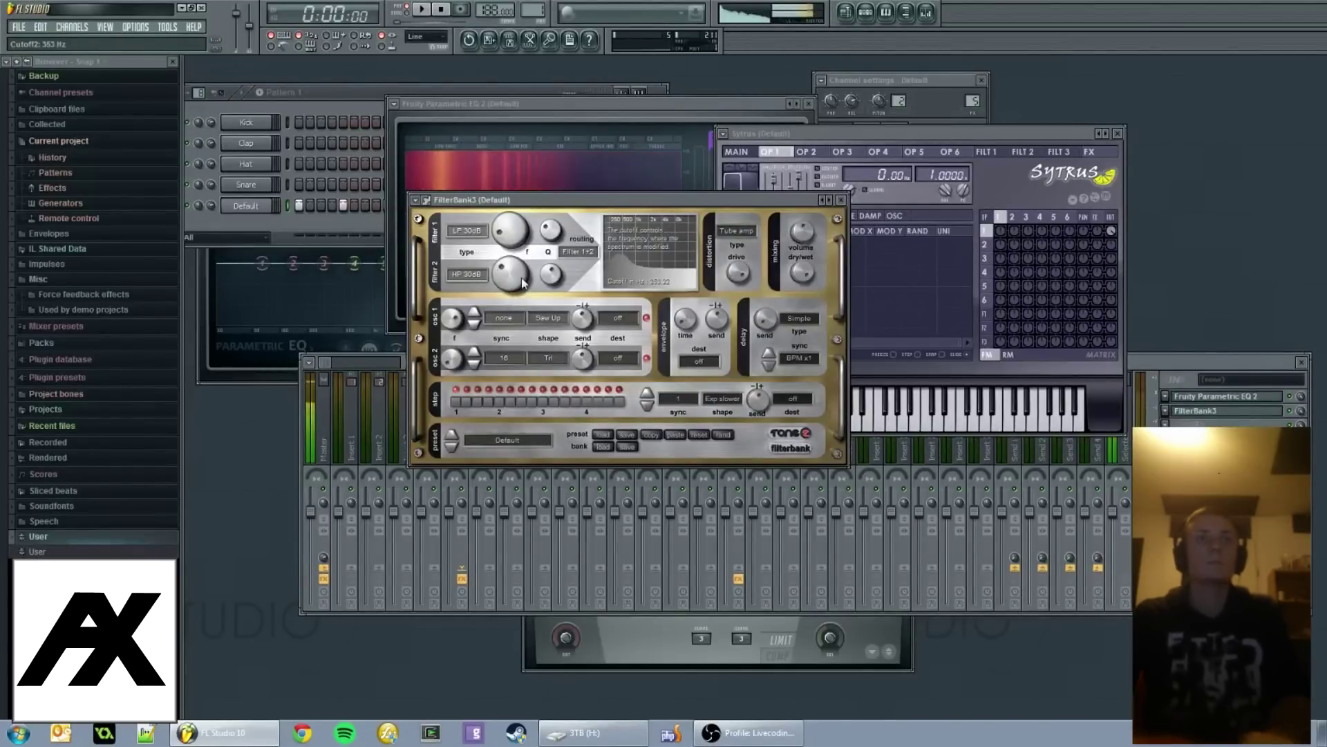
{"action": "mouse_move", "coordinate": [723, 200]}
{"action": "left_mouse_down"}
{"action": "mouse_move", "coordinate": [804, 83]}
{"action": "mouse_move", "coordinate": [858, 293]}
{"action": "mouse_move", "coordinate": [986, 121]}
{"action": "mouse_move", "coordinate": [882, 126]}
{"action": "left_mouse_up"}
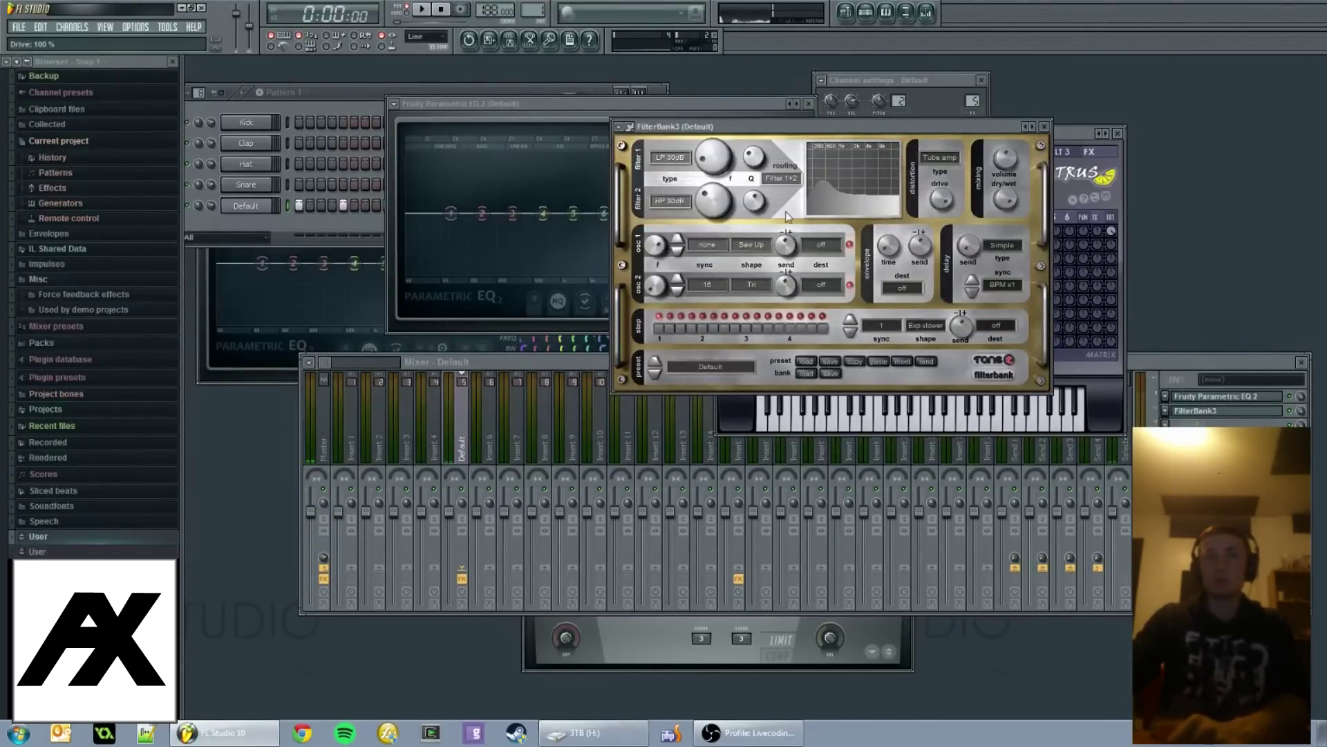
Arrange the mixer, channel rack, Sytrus and FilterBank3 windows so all are visible.
{"action": "left_click", "coordinate": [1272, 365]}
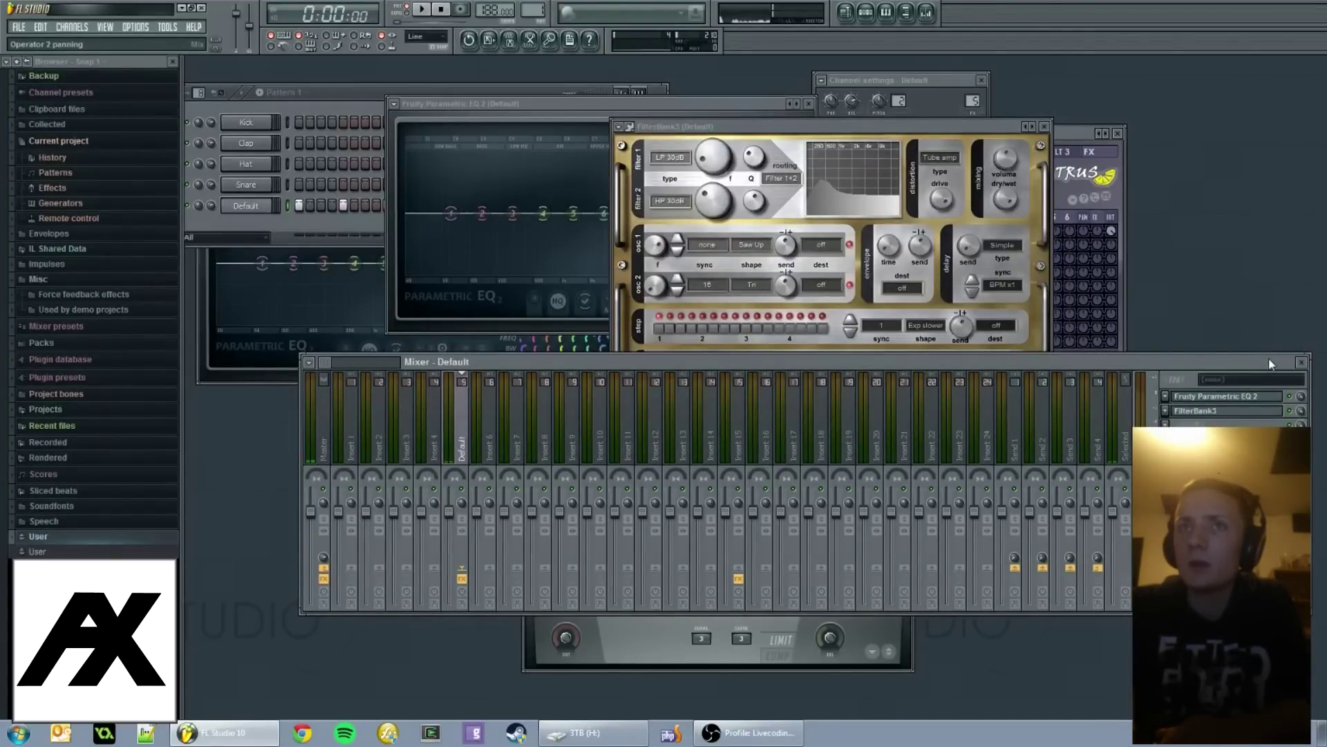
{"action": "mouse_move", "coordinate": [747, 127]}
{"action": "left_mouse_down"}
{"action": "mouse_move", "coordinate": [860, 135]}
{"action": "mouse_move", "coordinate": [802, 144]}
{"action": "mouse_move", "coordinate": [747, 130]}
{"action": "left_mouse_up"}
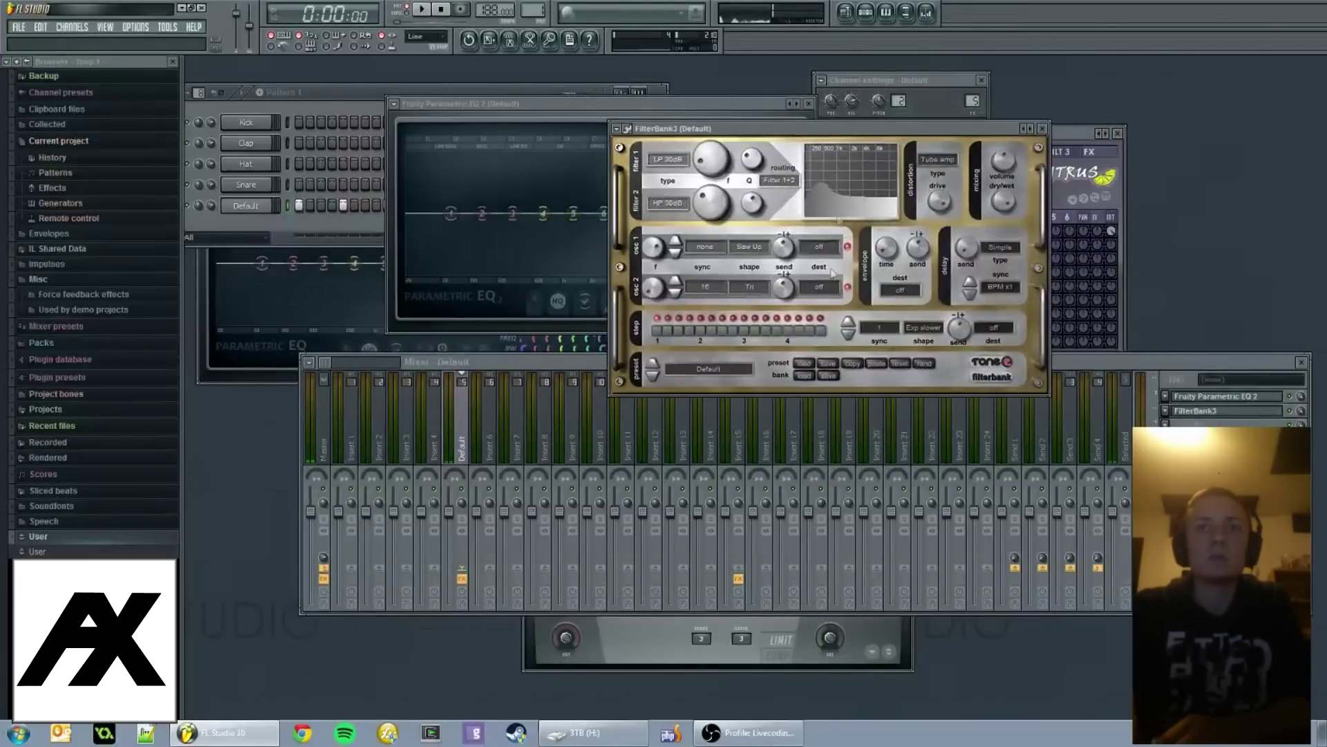
{"action": "left_click", "coordinate": [245, 206]}
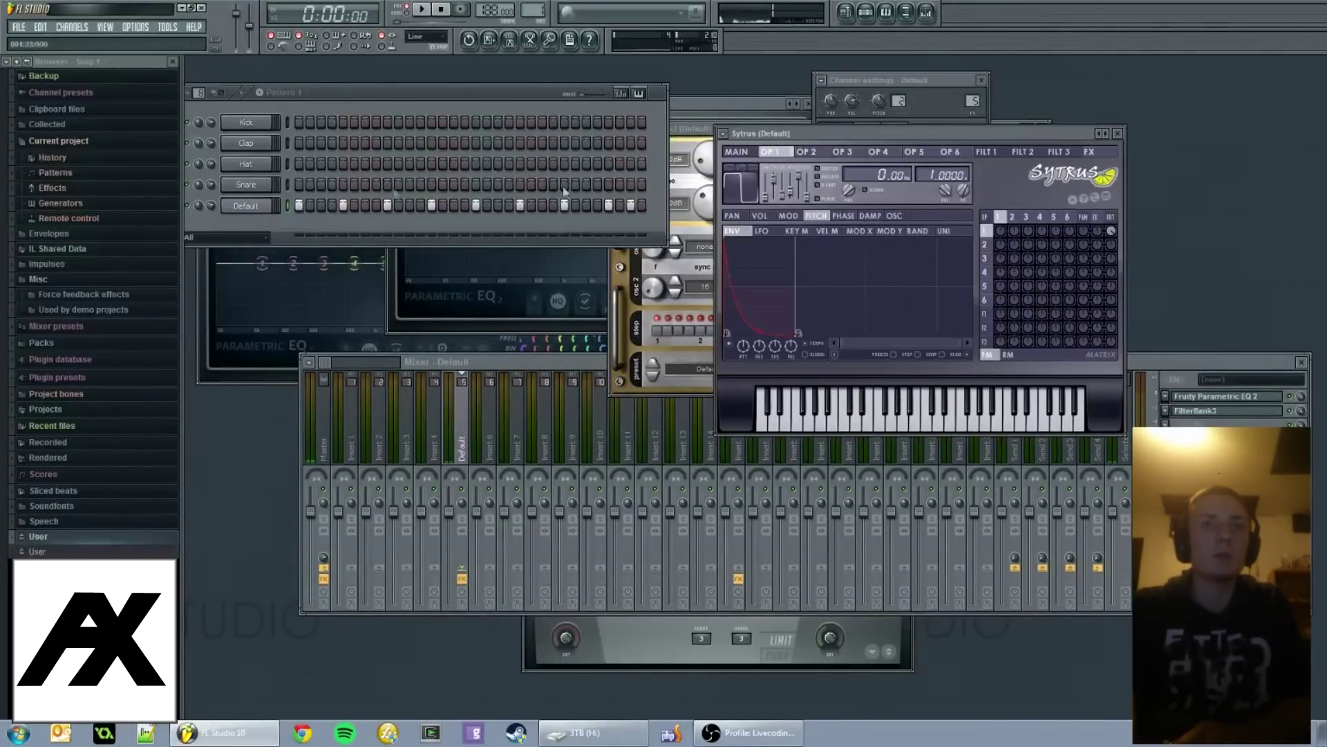
{"action": "left_click_drag", "start_coordinate": [940, 142], "coordinate": [443, 240]}
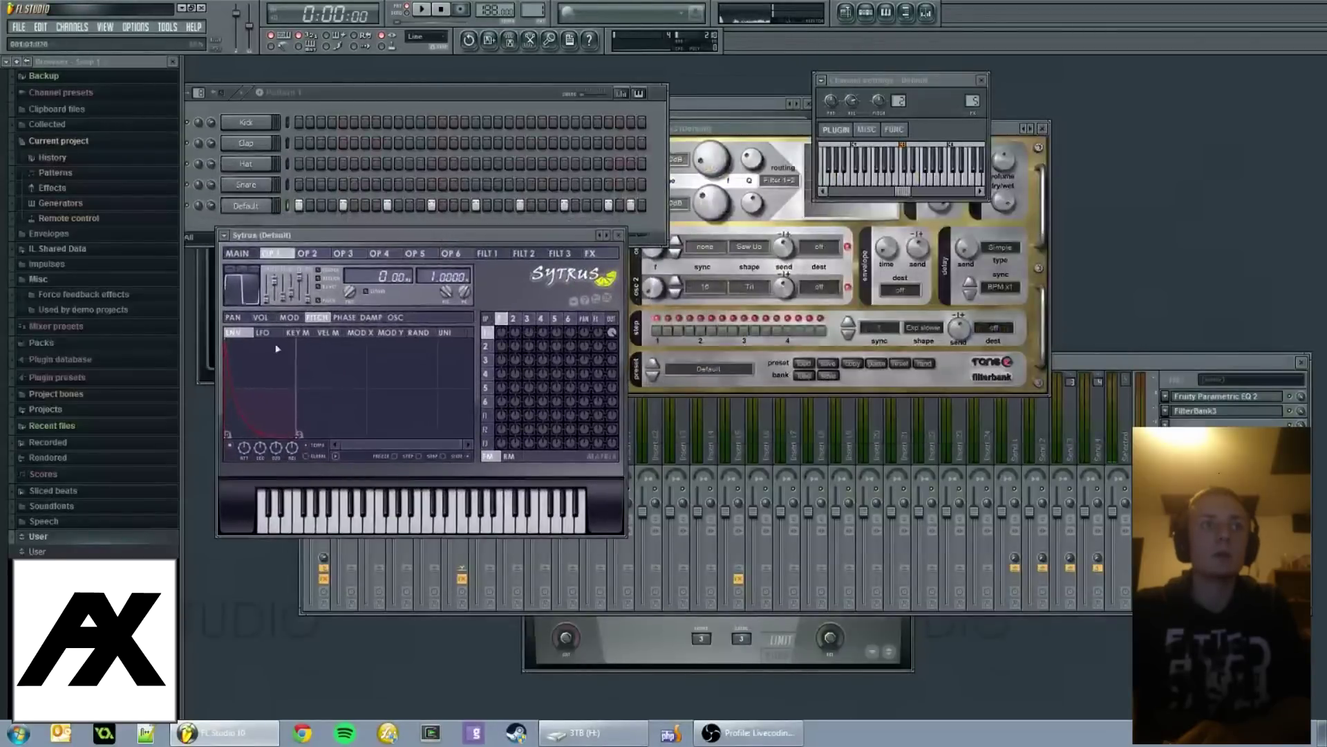
{"action": "left_click_drag", "start_coordinate": [716, 127], "coordinate": [876, 217]}
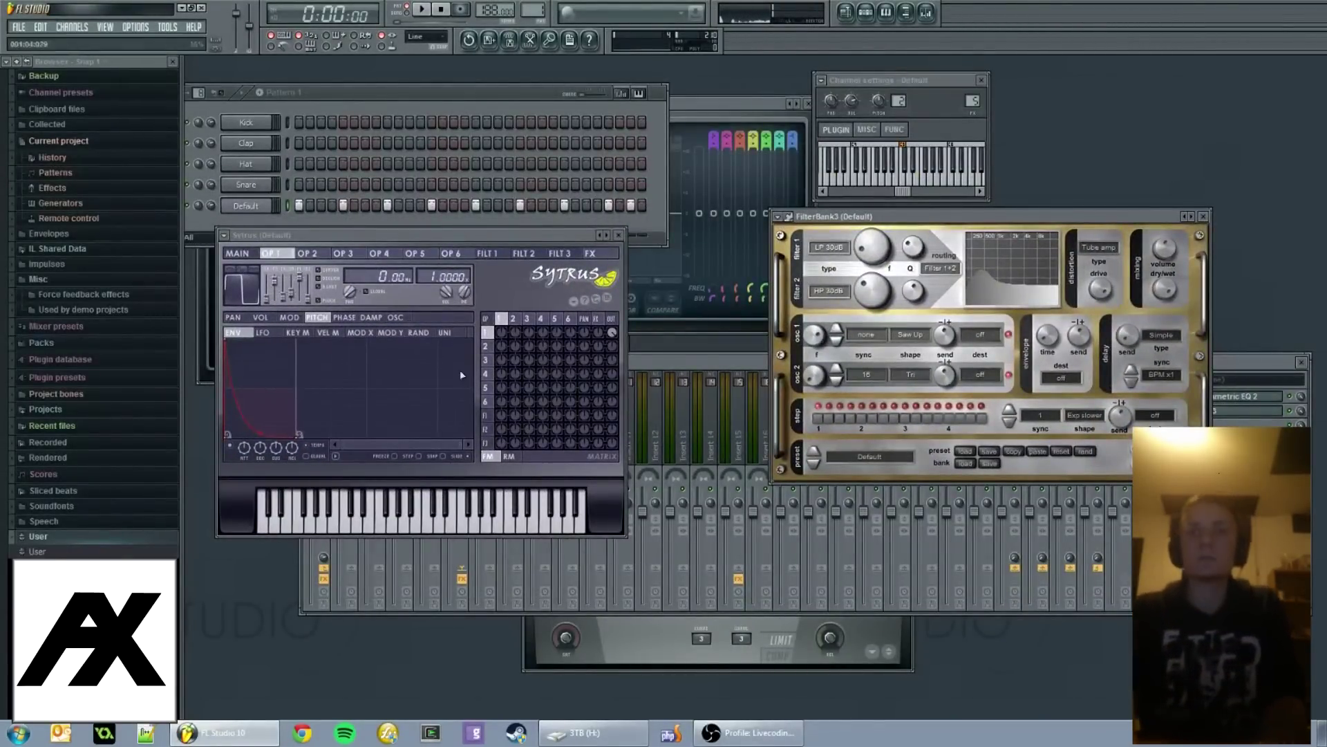
During playback, reshape Sytrus operator 1's waveform and set filter 2 resonance to 0.66 Q.
{"action": "key", "text": "space"}
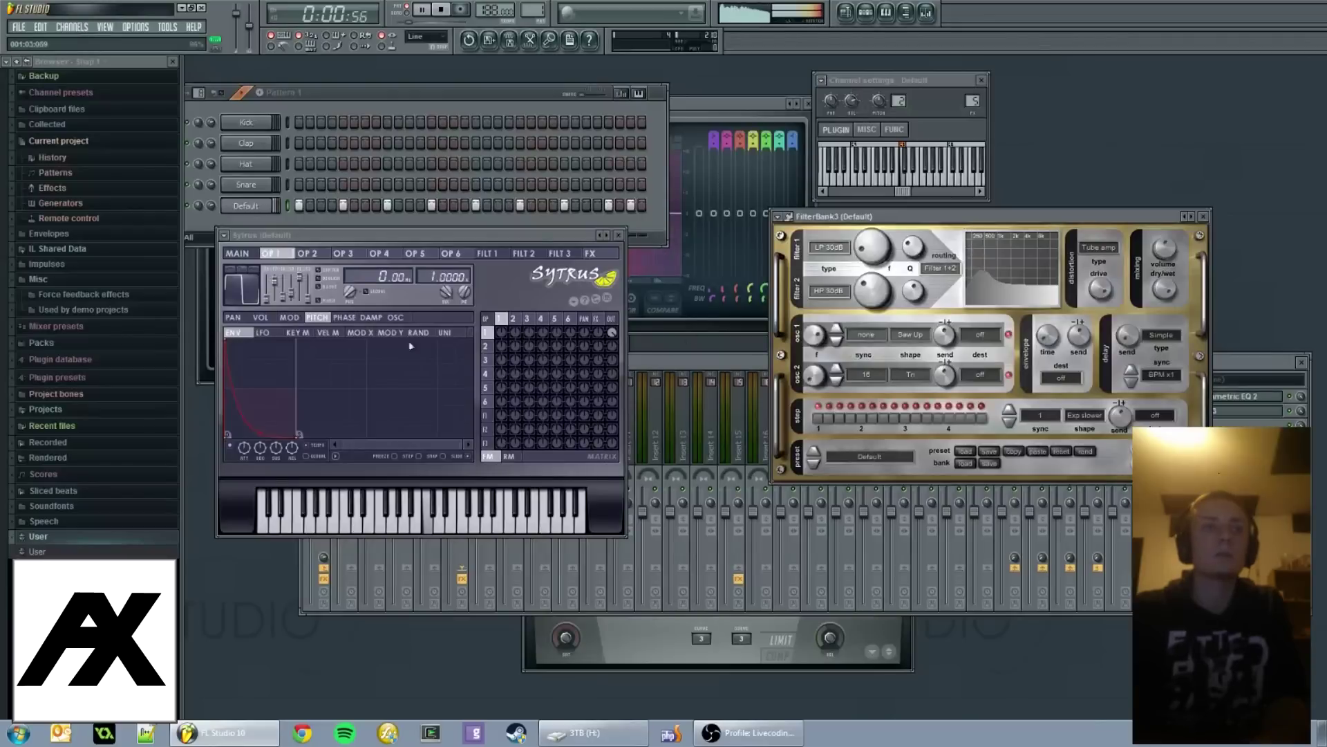
{"action": "left_click_drag", "start_coordinate": [275, 281], "coordinate": [289, 313]}
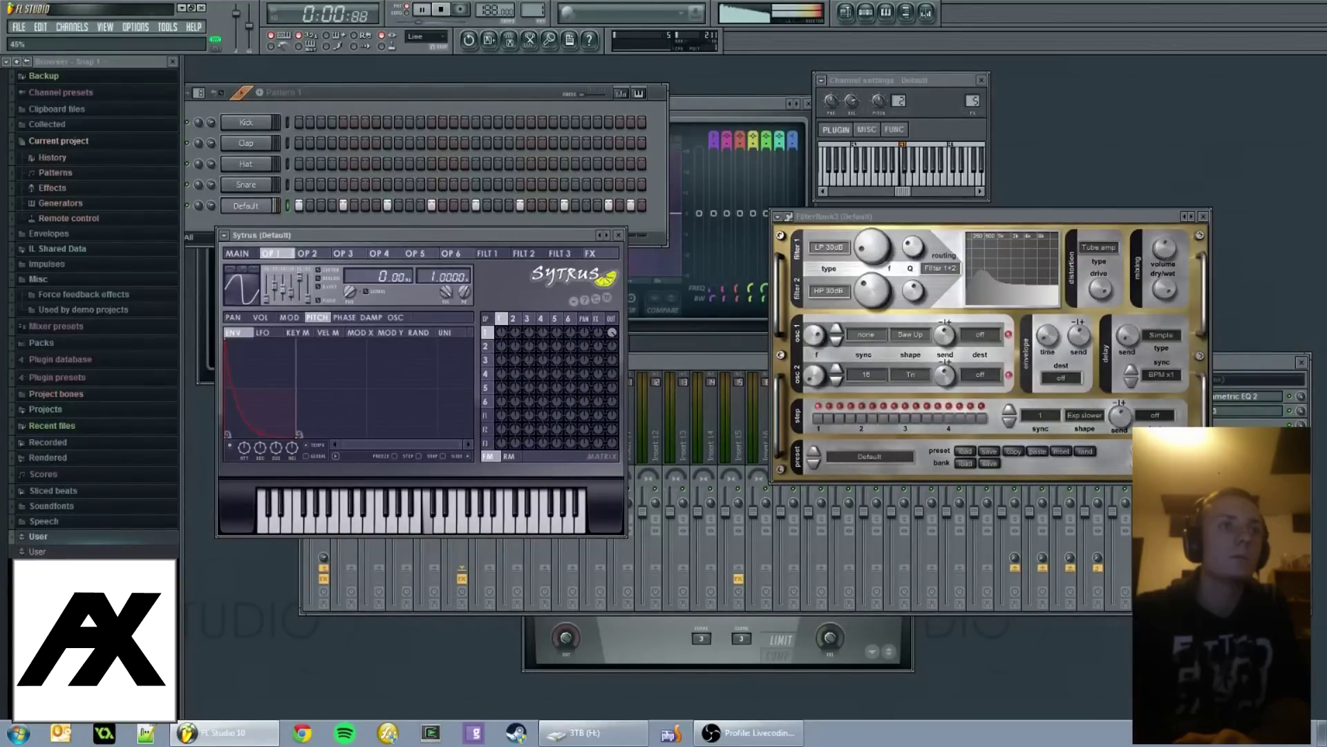
{"action": "left_click_drag", "start_coordinate": [865, 293], "coordinate": [920, 318]}
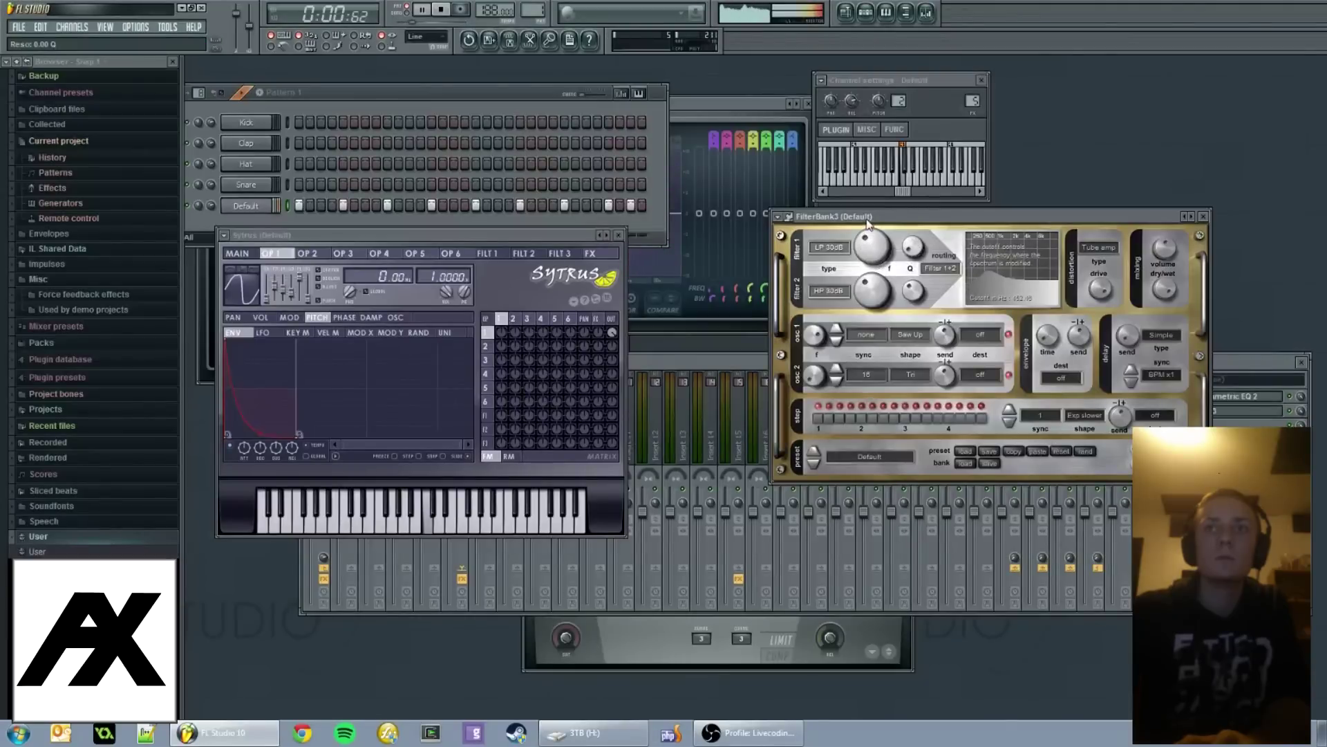
{"action": "left_click_drag", "start_coordinate": [876, 298], "coordinate": [898, 260]}
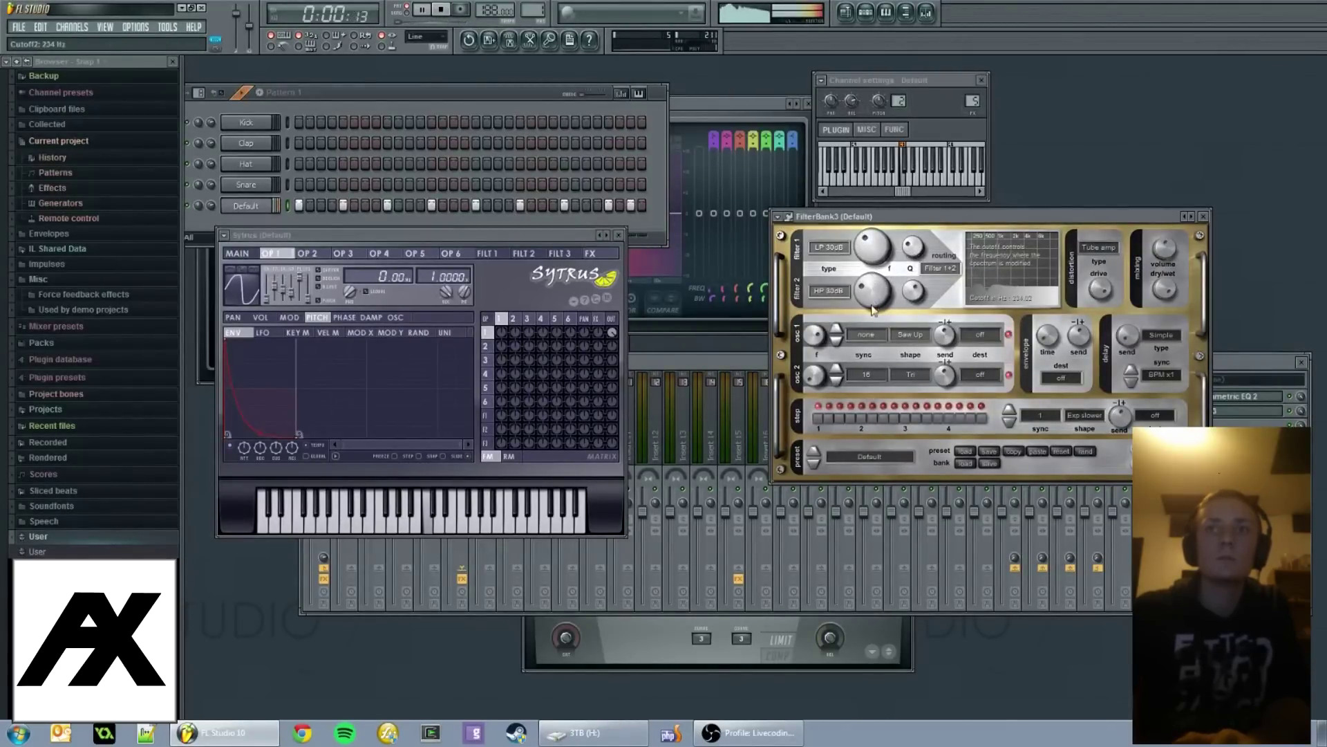
{"action": "left_click_drag", "start_coordinate": [291, 293], "coordinate": [291, 283]}
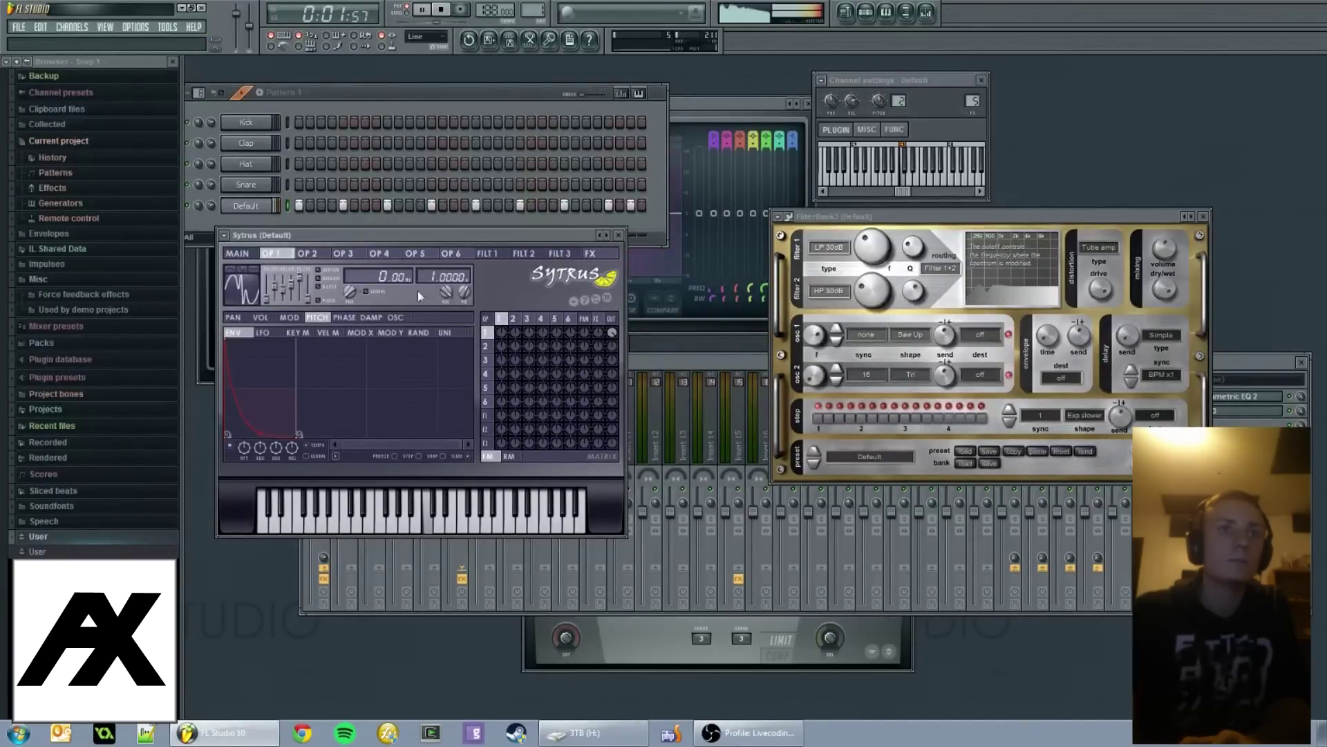
Lower filter 1's cutoff to about 155 Hz with resonance 3.38, and settle filter 2's cutoff at 797 Hz.
{"action": "left_click", "coordinate": [929, 291]}
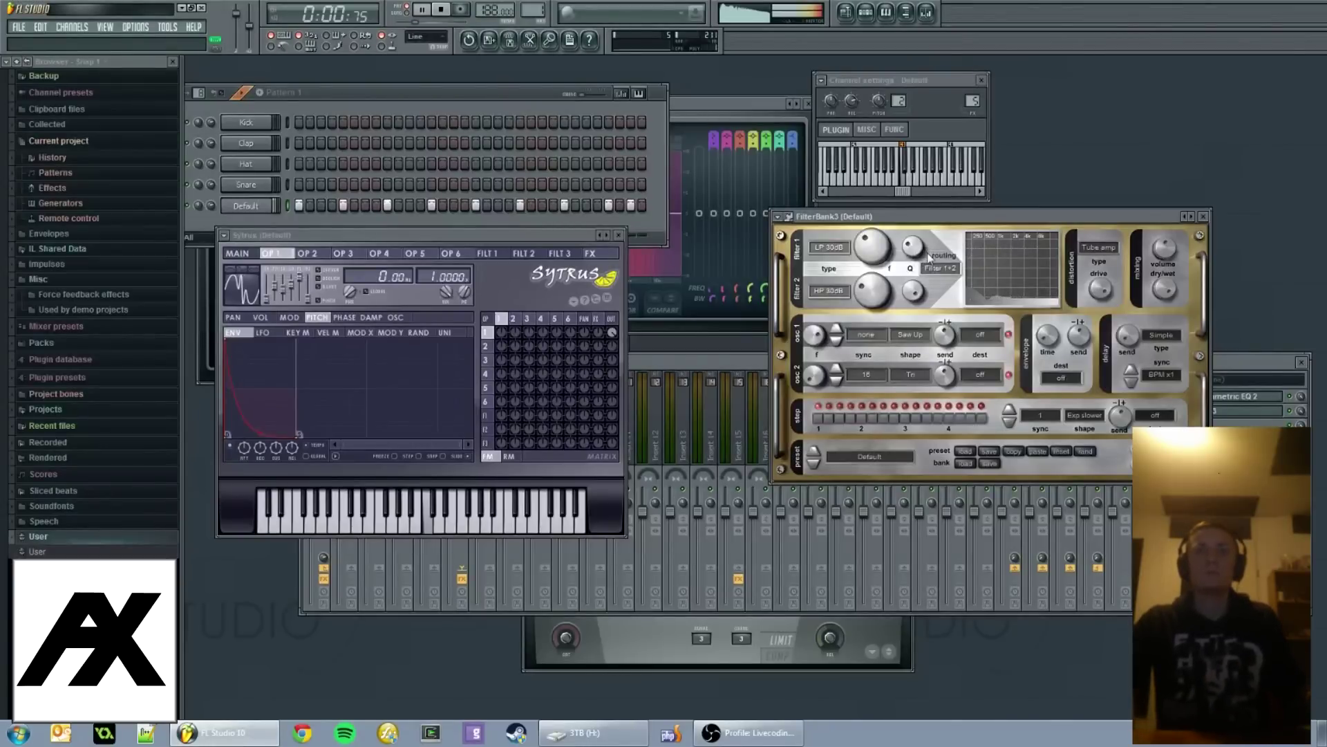
{"action": "left_click_drag", "start_coordinate": [920, 294], "coordinate": [924, 315]}
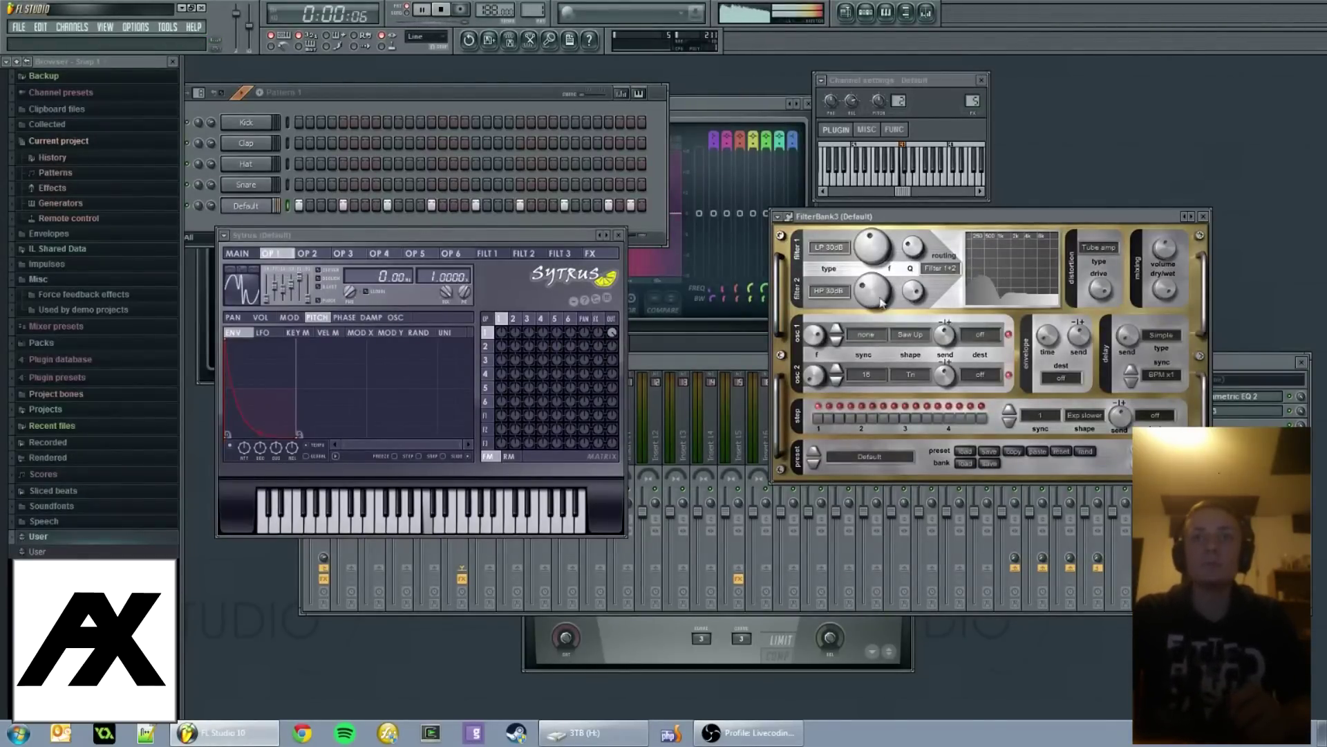
{"action": "left_click_drag", "start_coordinate": [874, 250], "coordinate": [876, 296]}
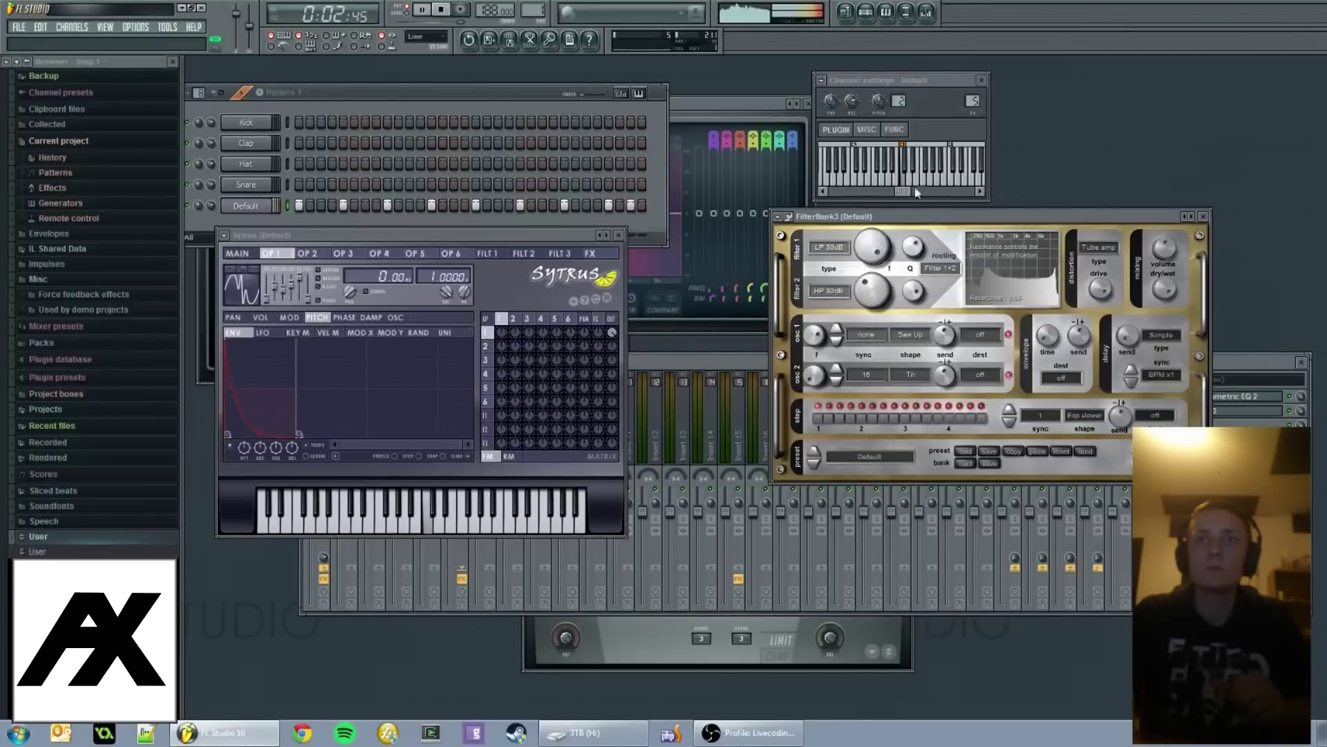
{"action": "left_click_drag", "start_coordinate": [925, 245], "coordinate": [917, 218]}
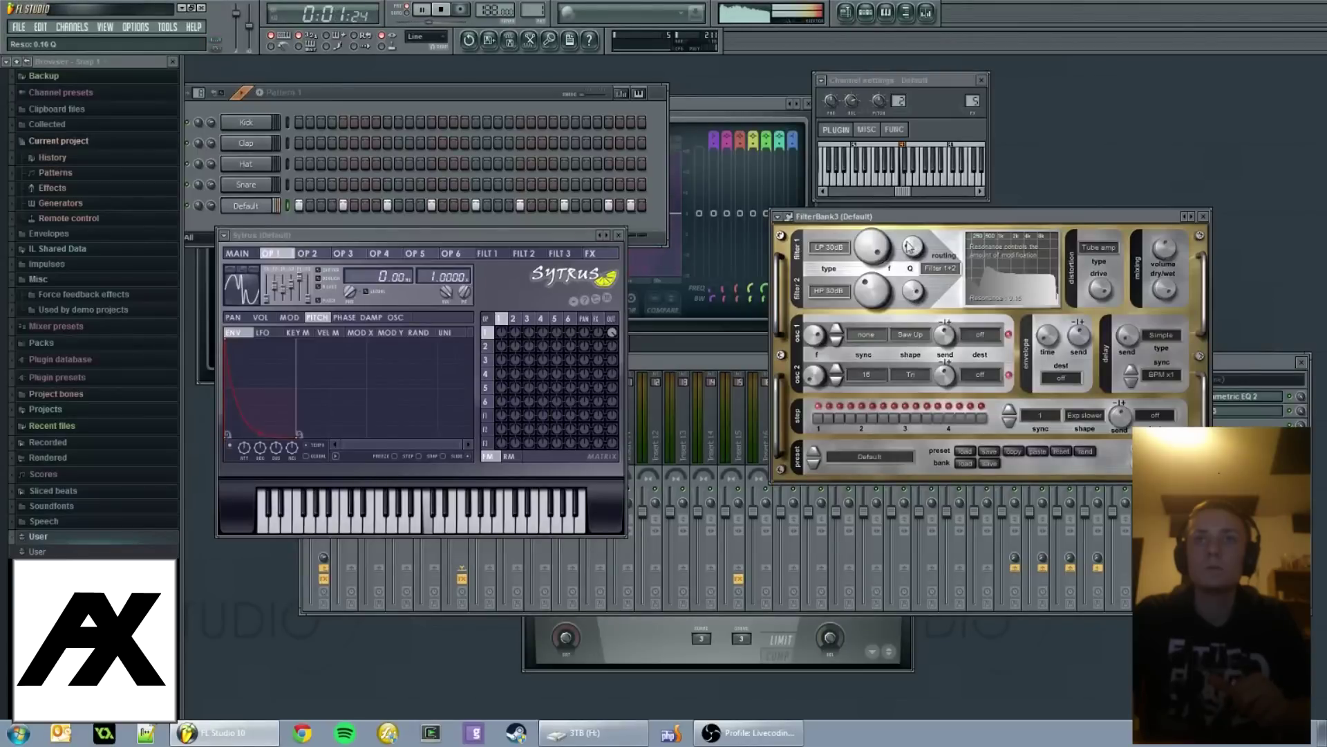
{"action": "mouse_move", "coordinate": [873, 299]}
{"action": "left_mouse_down"}
{"action": "mouse_move", "coordinate": [878, 283]}
{"action": "mouse_move", "coordinate": [881, 308]}
{"action": "mouse_move", "coordinate": [878, 293]}
{"action": "left_mouse_up"}
{"action": "key", "text": "space"}
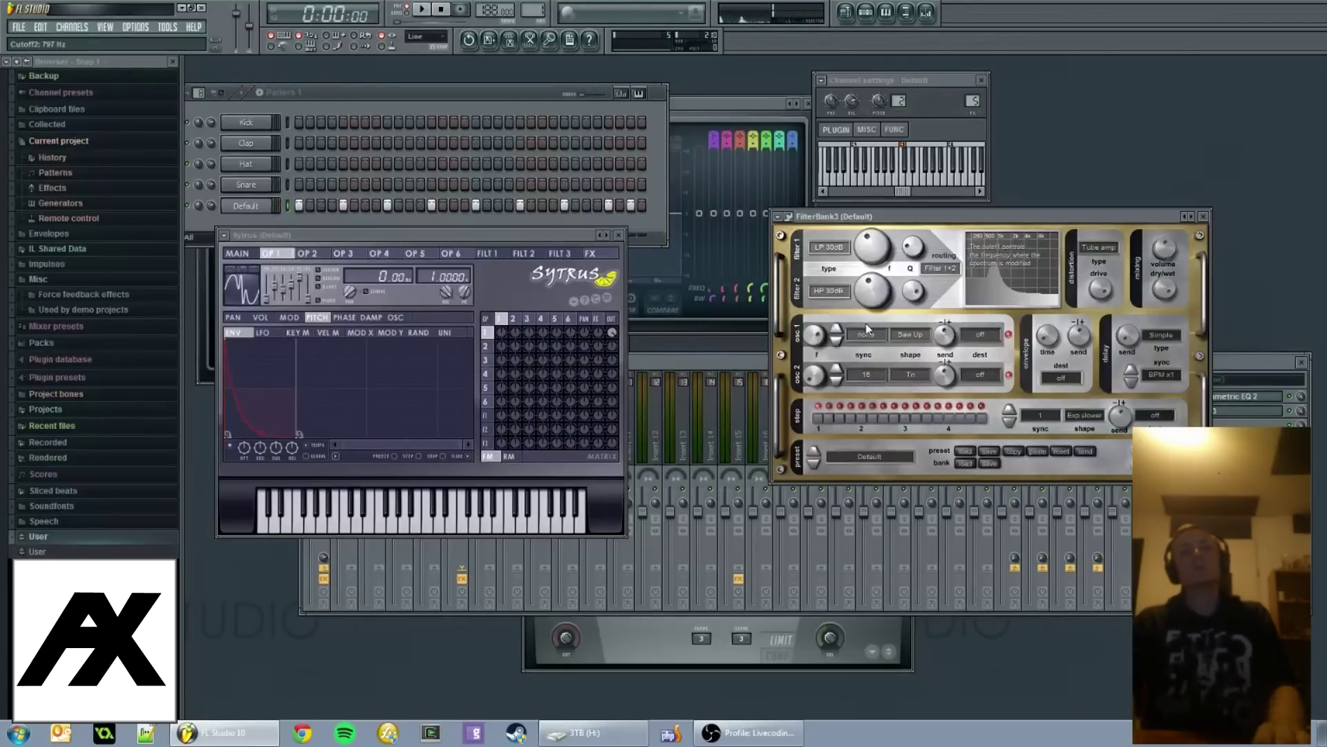
Make filter 2 a BP 15dB band-pass and audition the result.
{"action": "left_click", "coordinate": [836, 293]}
{"action": "left_click", "coordinate": [848, 515]}
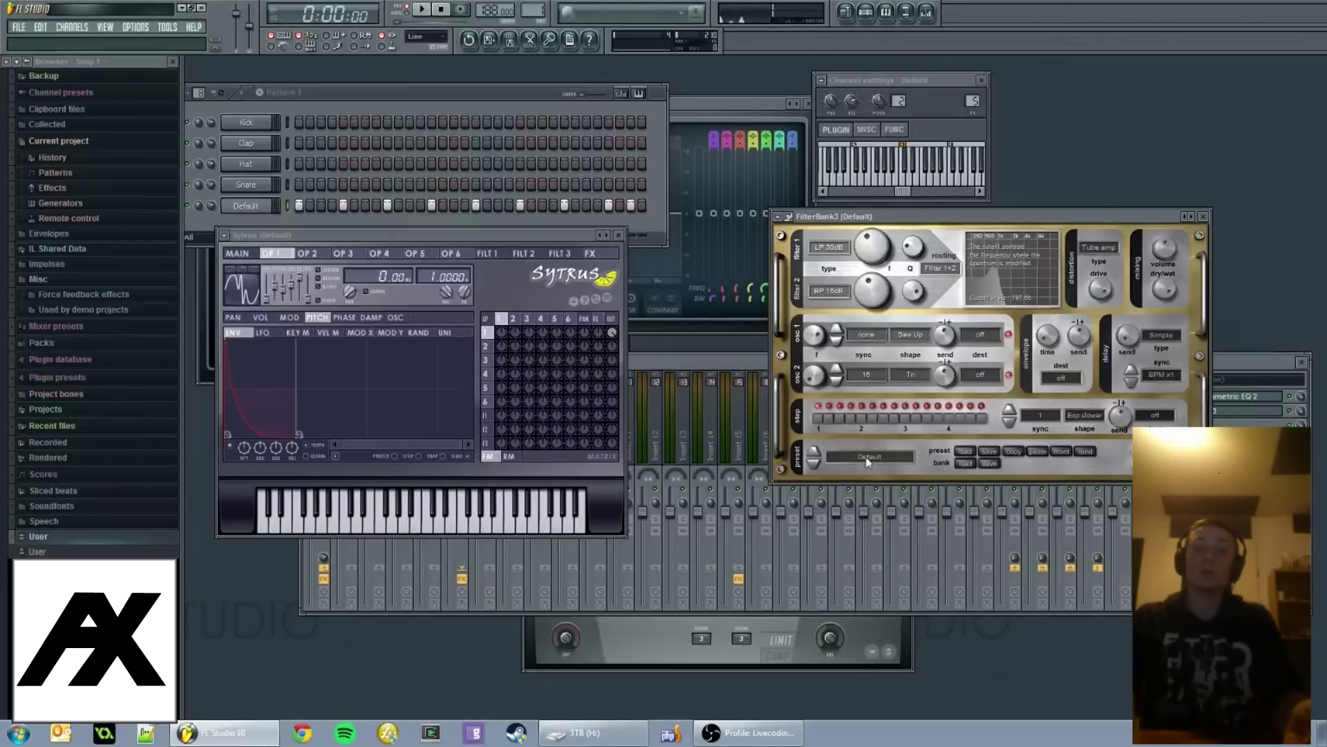
{"action": "key", "text": "space"}
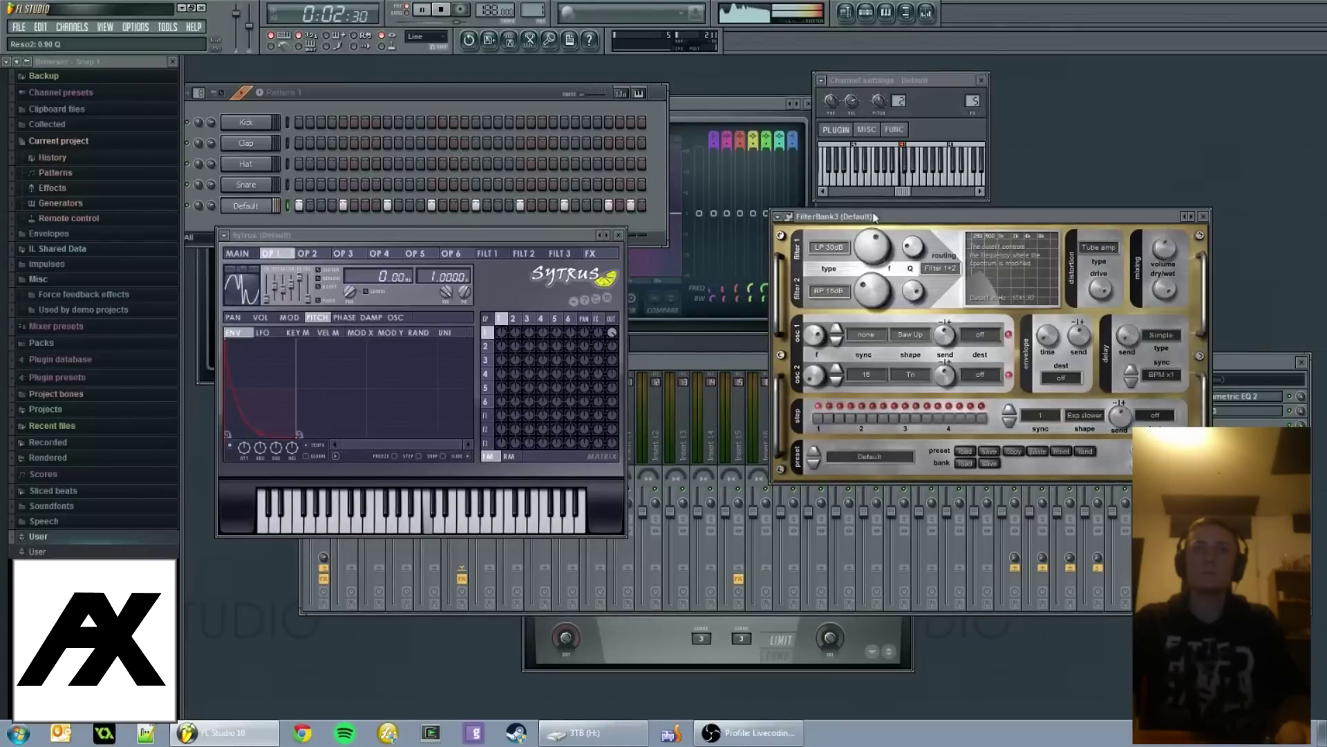
{"action": "key", "text": "space"}
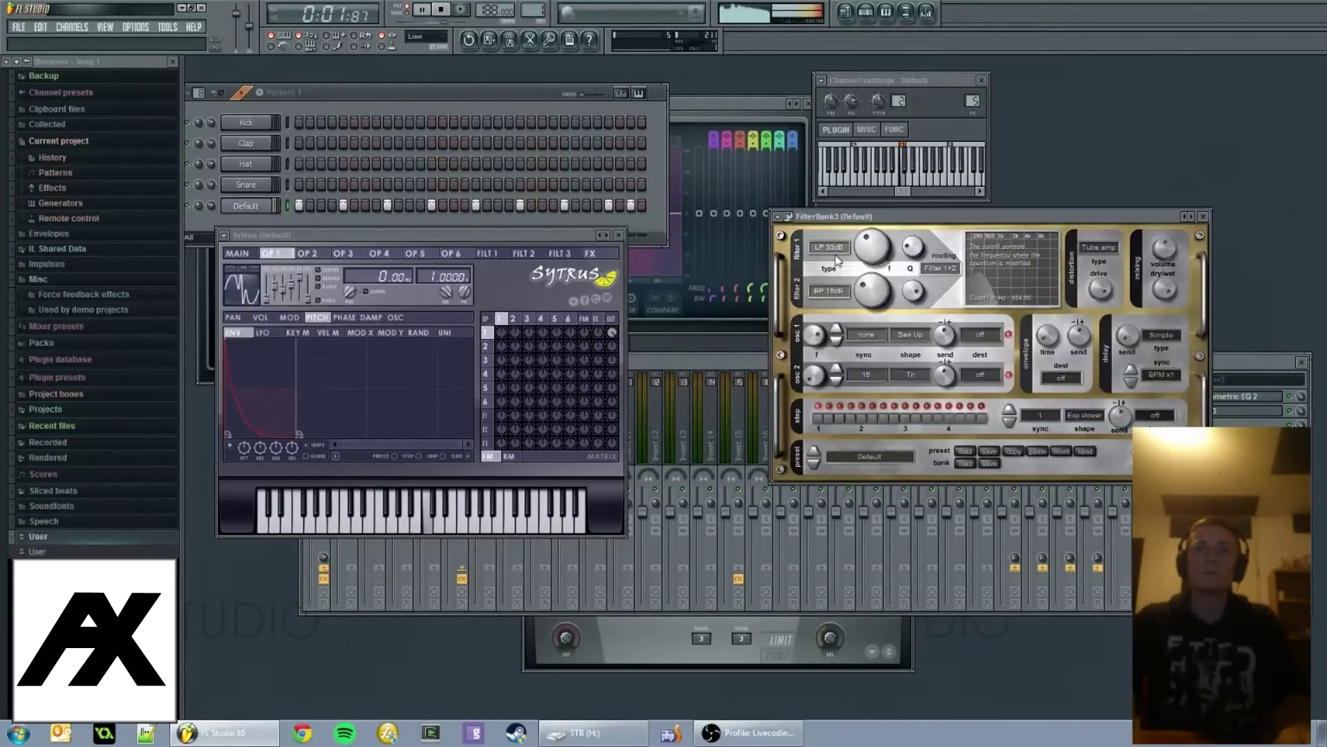
{"action": "left_click", "coordinate": [830, 249]}
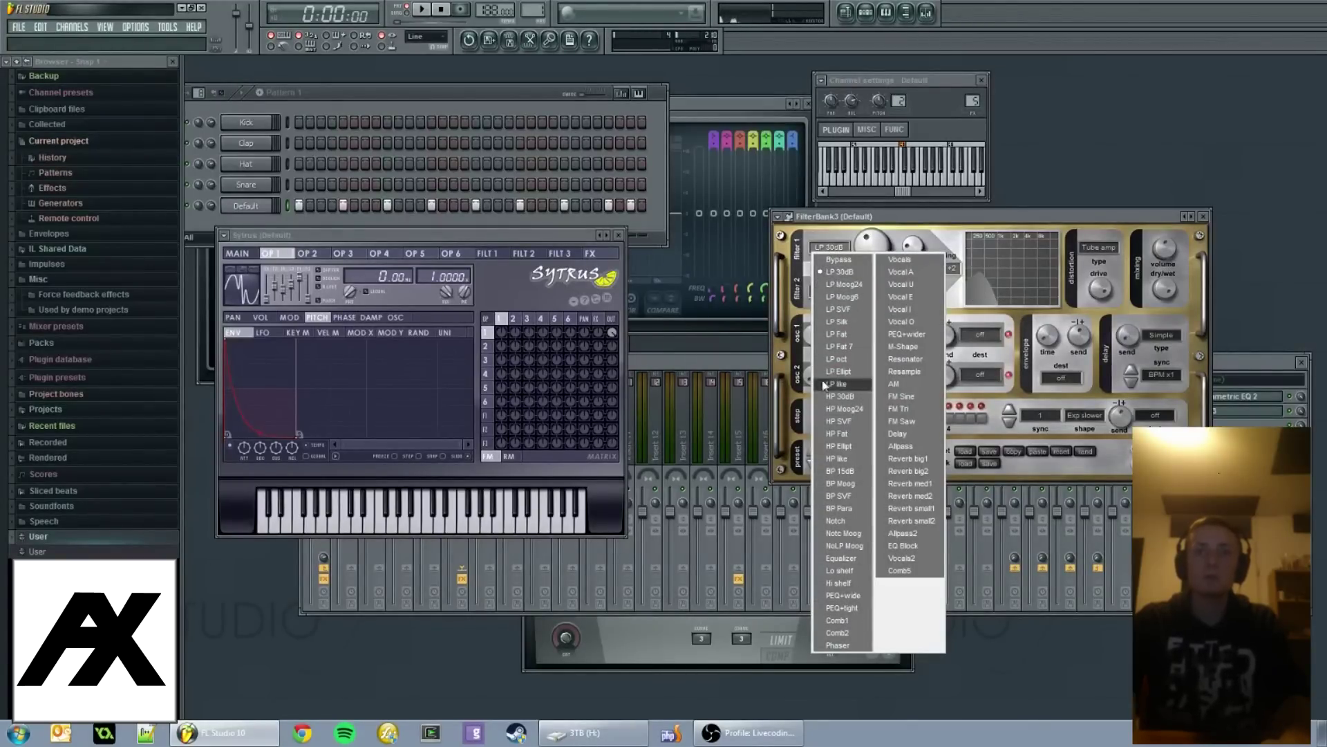
Make filter 1 an HP 30dB high-pass and lower the cutoffs to about 50 Hz and 60 Hz.
{"action": "left_click", "coordinate": [857, 395]}
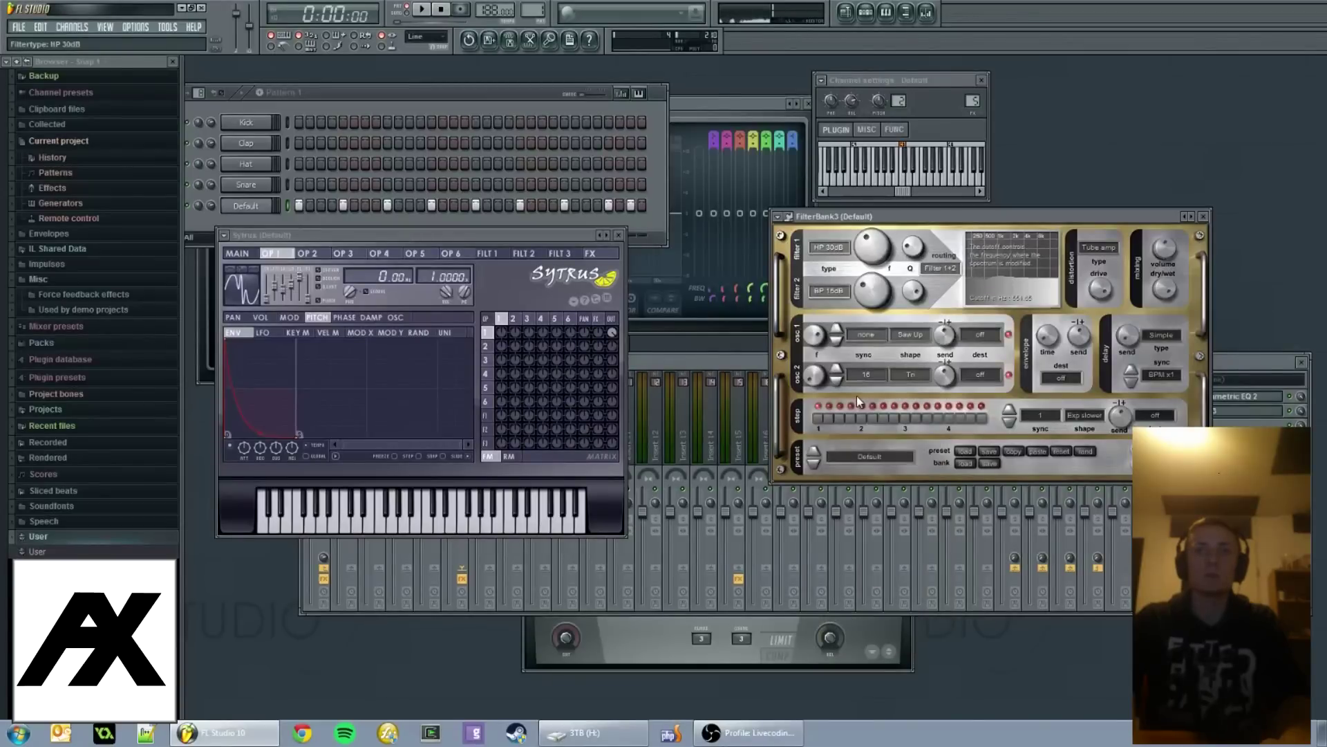
{"action": "key", "text": "space"}
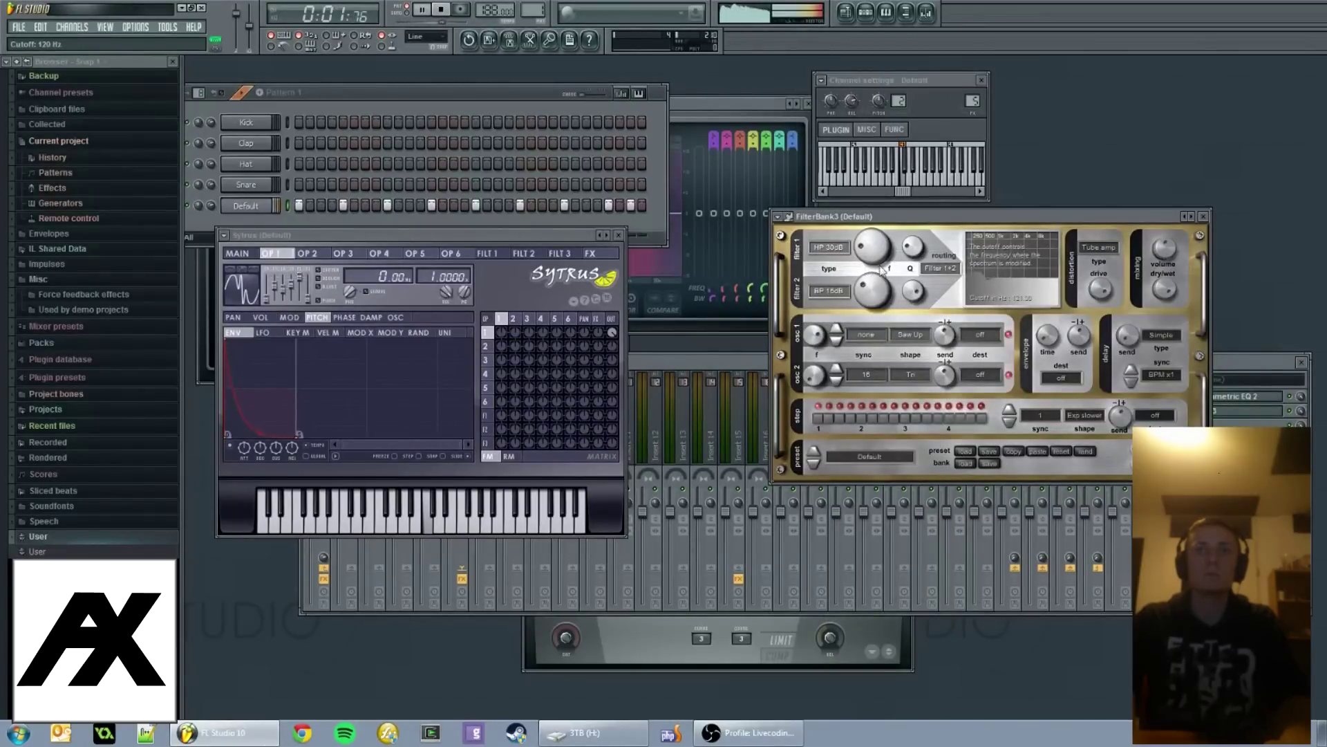
{"action": "left_click_drag", "start_coordinate": [919, 210], "coordinate": [864, 258]}
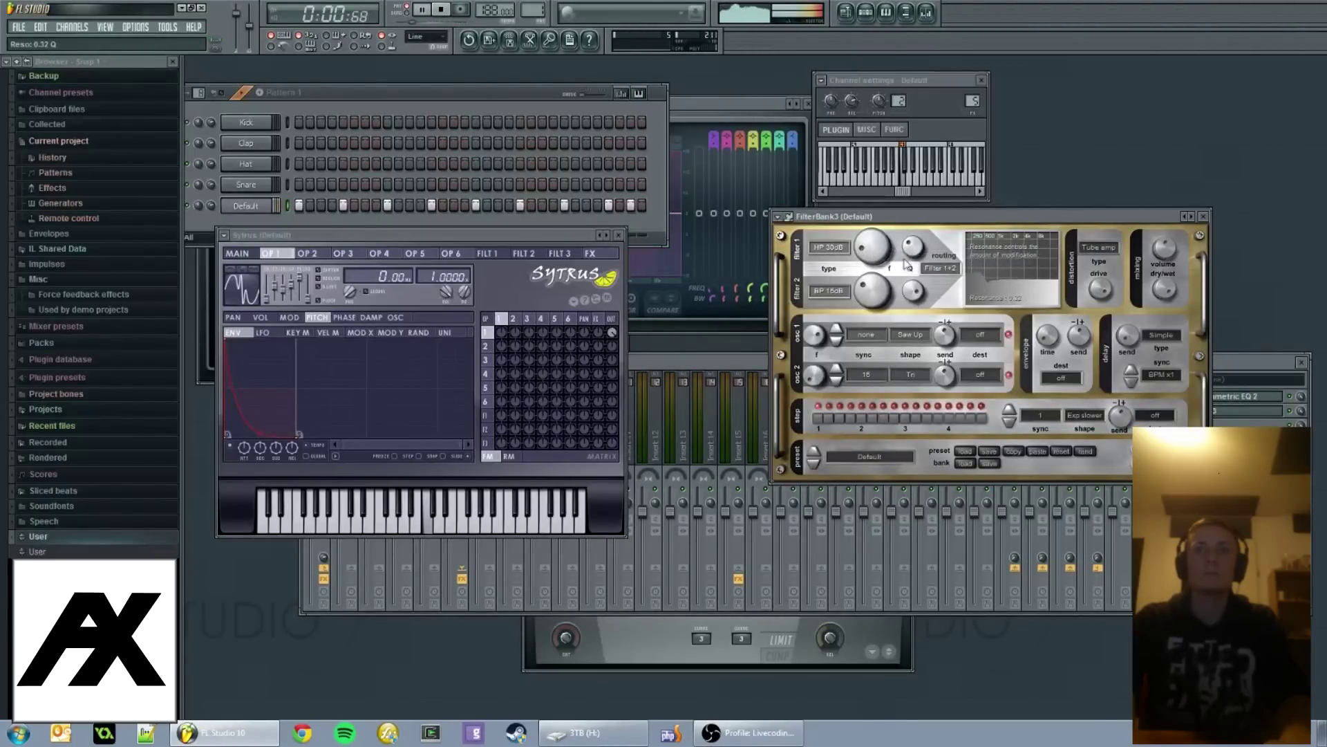
{"action": "left_click_drag", "start_coordinate": [870, 301], "coordinate": [873, 271]}
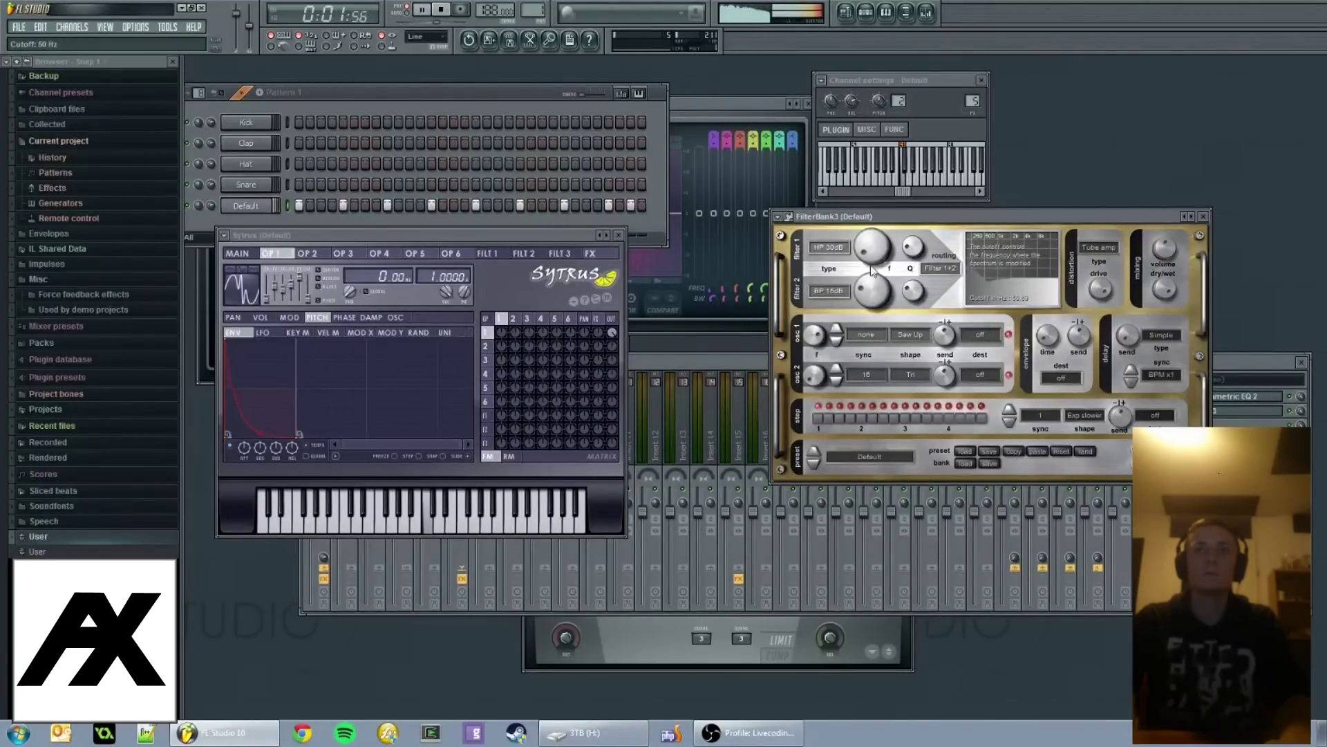
{"action": "left_click", "coordinate": [707, 106]}
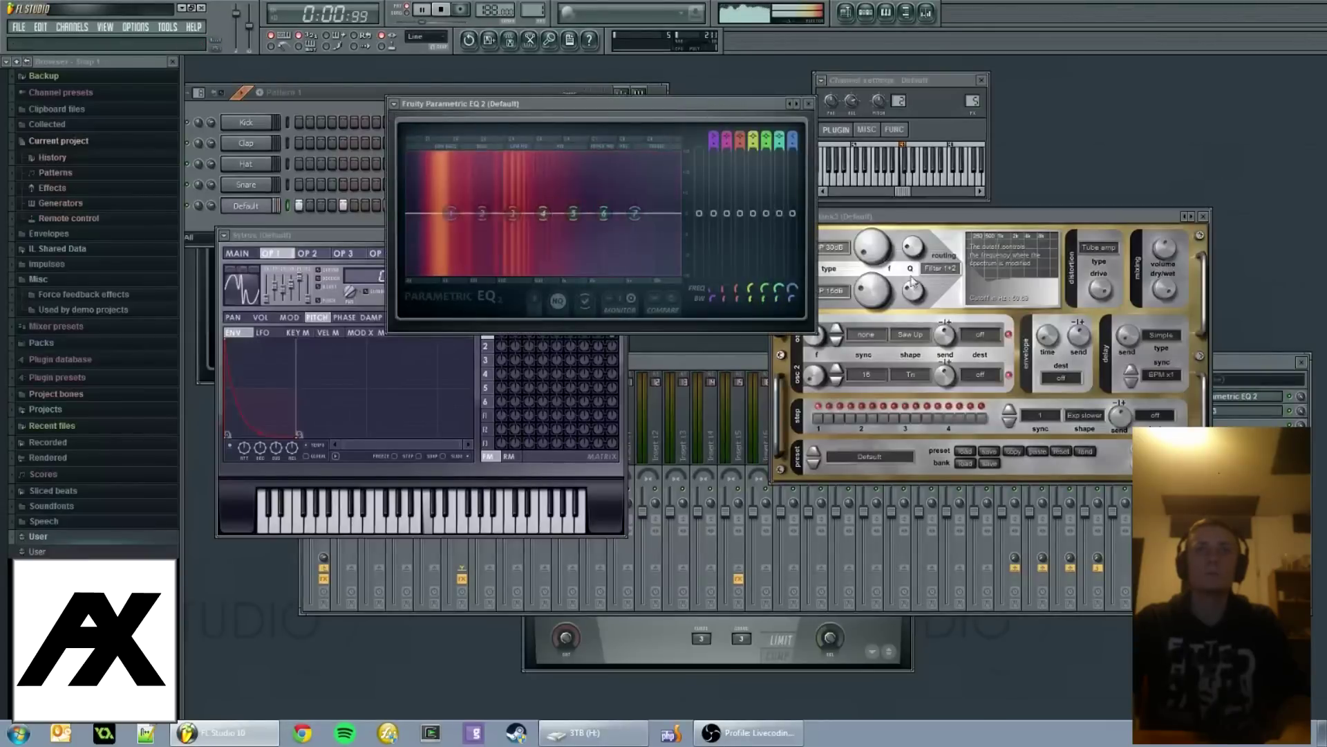
Try HP Ellipt, then set filter 1 to LP Moog24 with its cutoff near 3163 Hz.
{"action": "left_click", "coordinate": [827, 247]}
{"action": "left_click", "coordinate": [853, 435]}
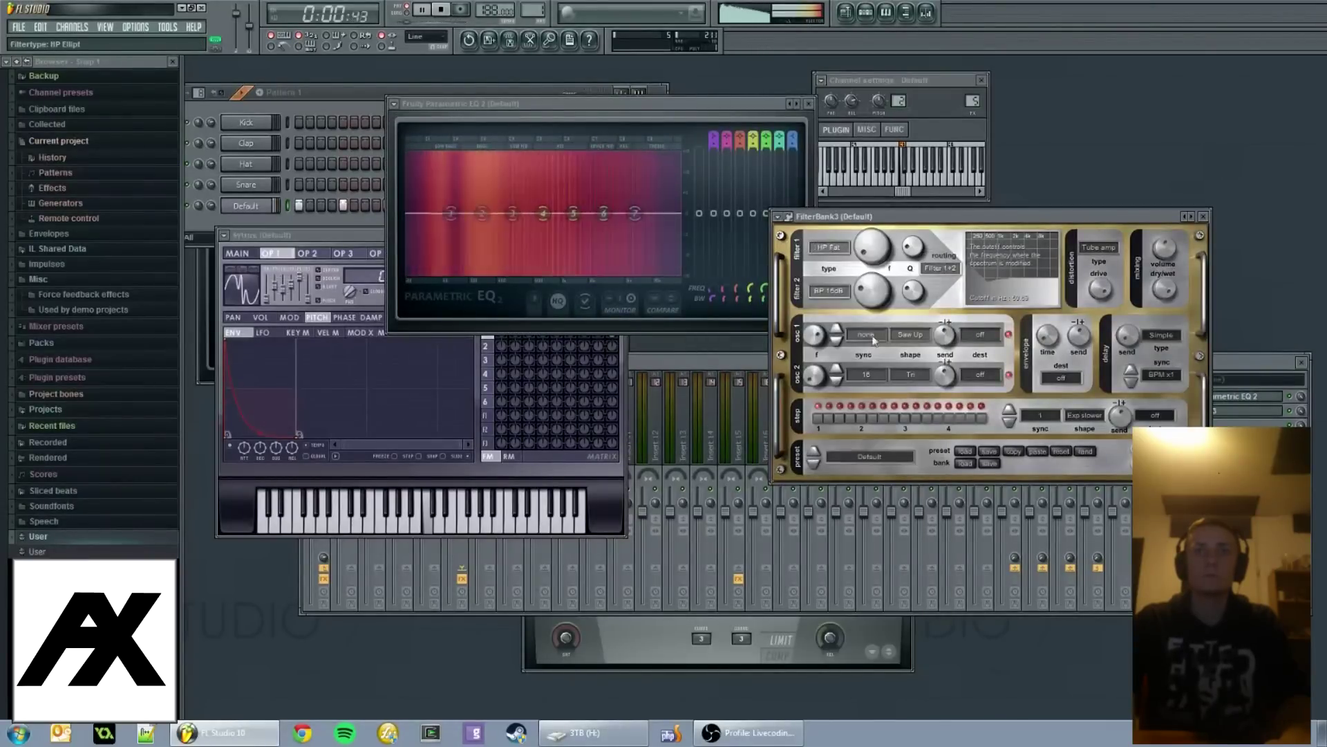
{"action": "left_click", "coordinate": [829, 248]}
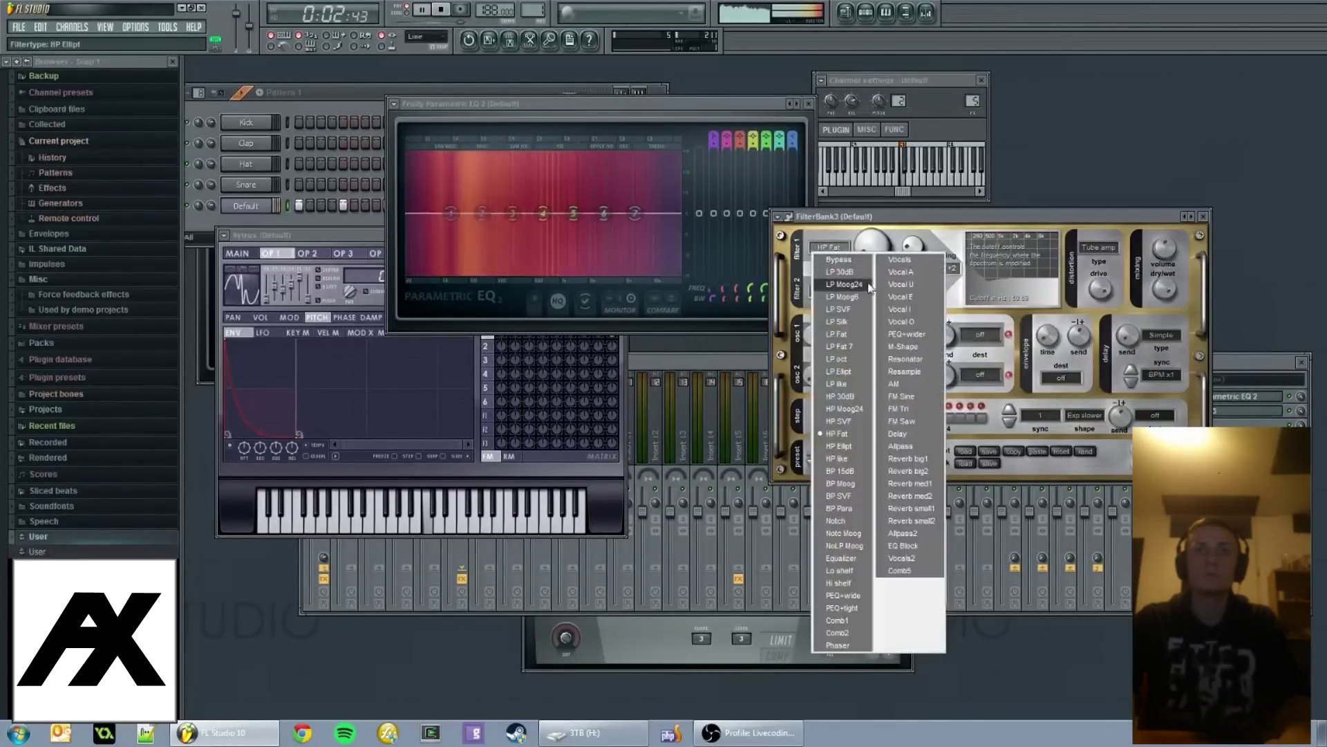
{"action": "left_click", "coordinate": [857, 274]}
{"action": "left_click_drag", "start_coordinate": [872, 257], "coordinate": [871, 217]}
{"action": "key", "text": "space"}
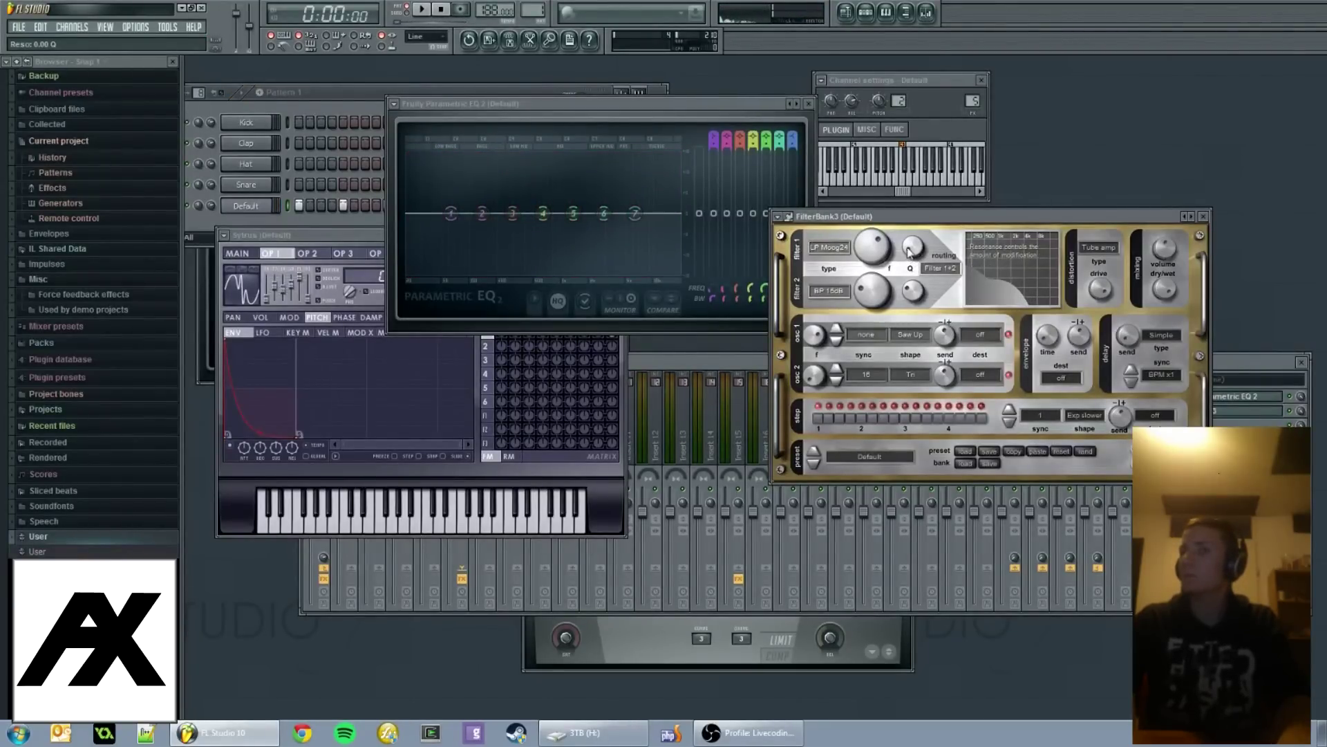
{"action": "key", "text": "space"}
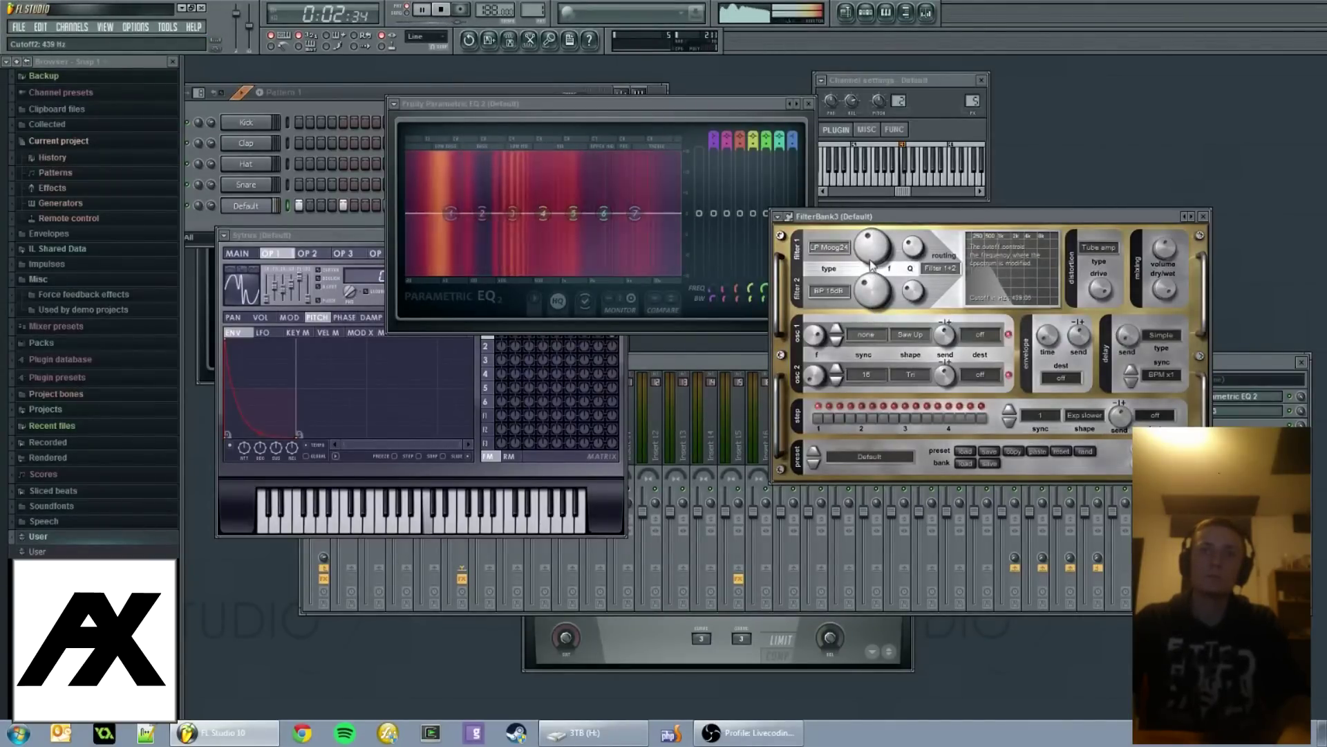
{"action": "key", "text": "space"}
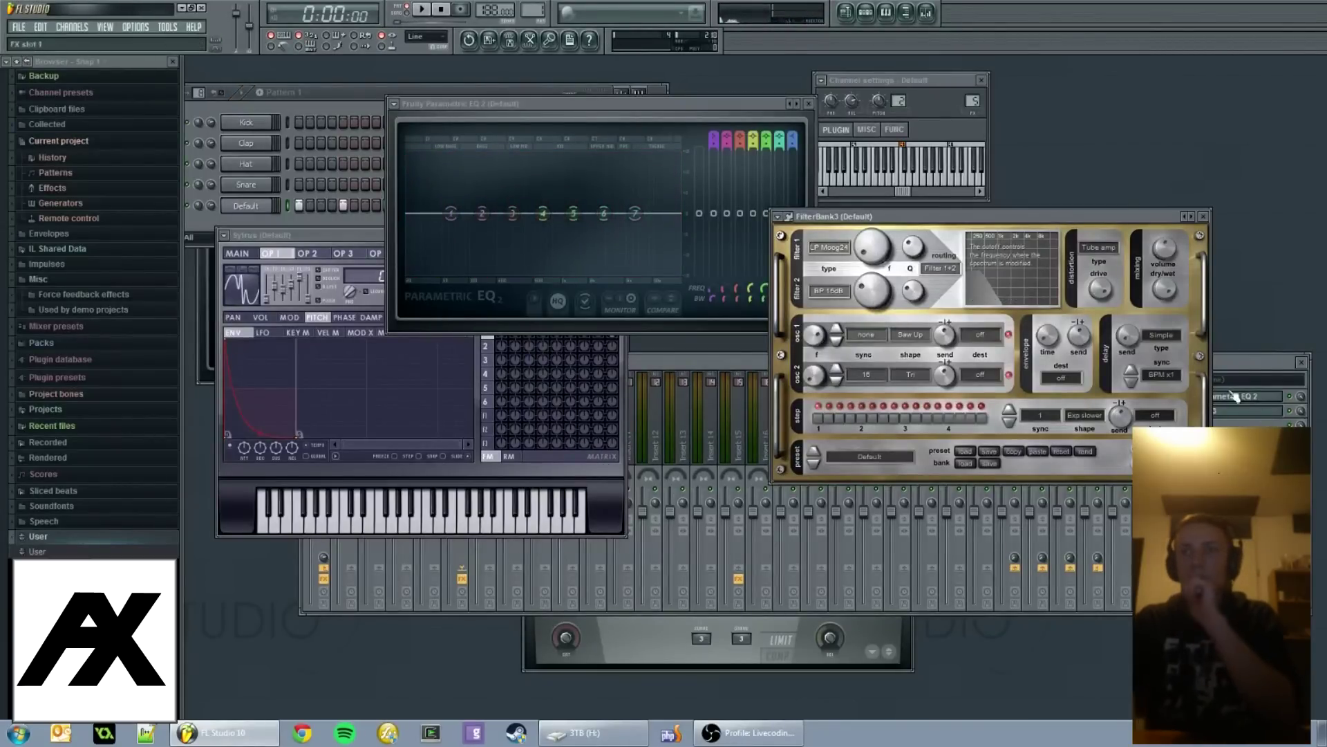
{"action": "left_click", "coordinate": [1061, 452]}
Load FilterBank3's Default preset, set filter 2 to HP 30dB, and choose Filter 1+2 routing.
{"action": "left_click", "coordinate": [829, 247]}
{"action": "left_click", "coordinate": [842, 277]}
{"action": "left_click", "coordinate": [826, 292]}
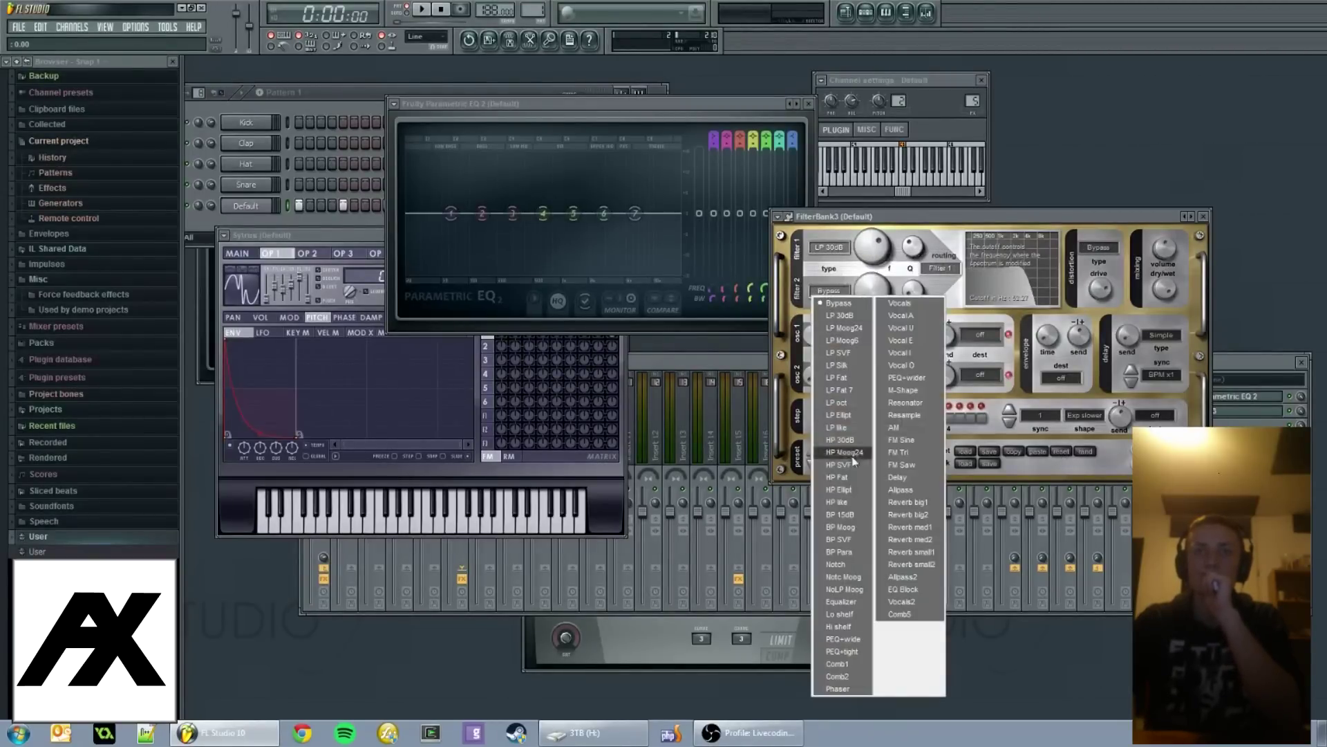
{"action": "left_click", "coordinate": [857, 441]}
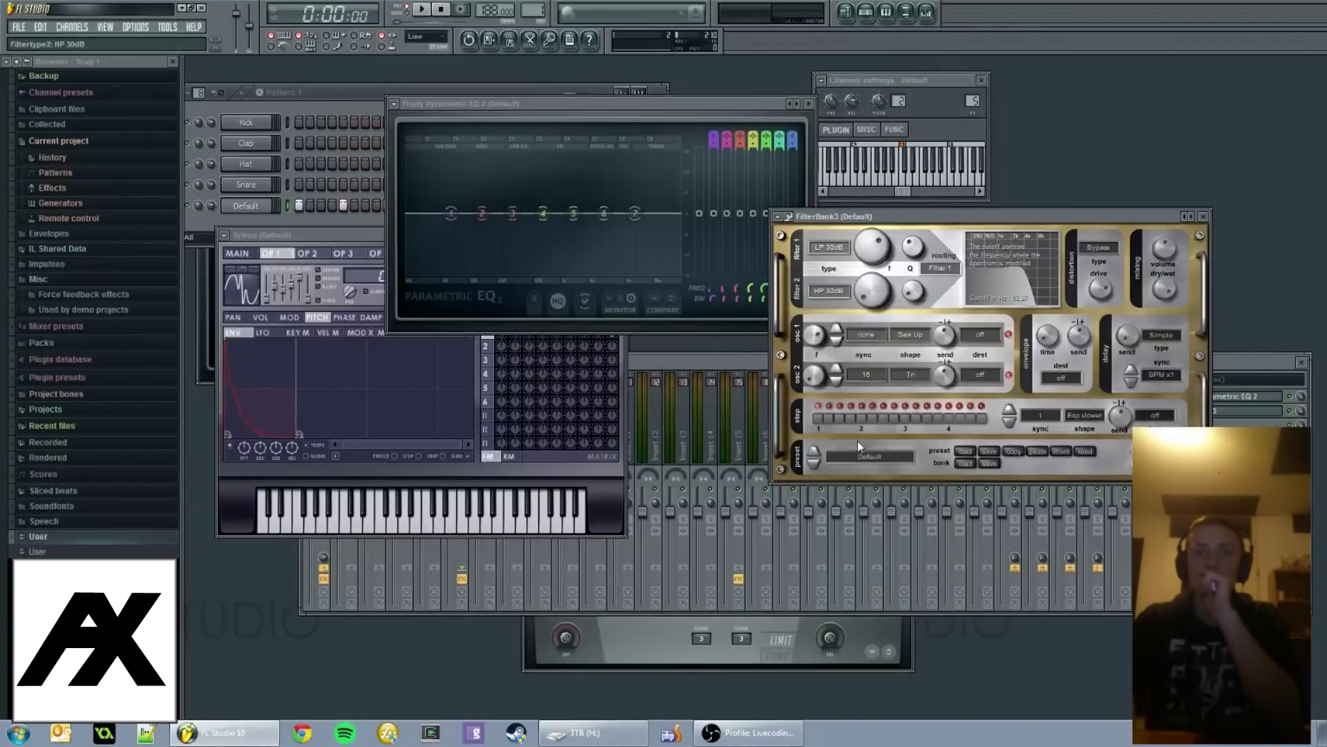
{"action": "left_click", "coordinate": [947, 268]}
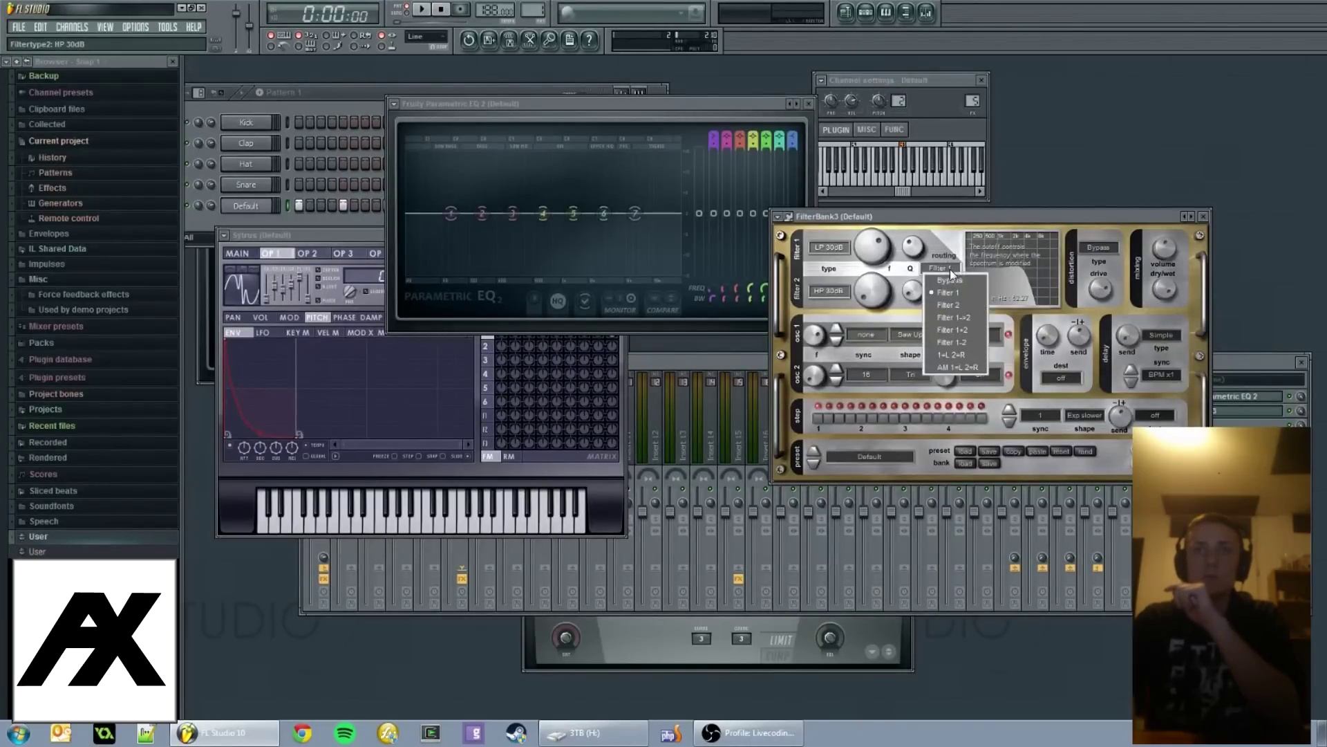
{"action": "left_click", "coordinate": [952, 330]}
{"action": "left_click_drag", "start_coordinate": [356, 240], "coordinate": [405, 334]}
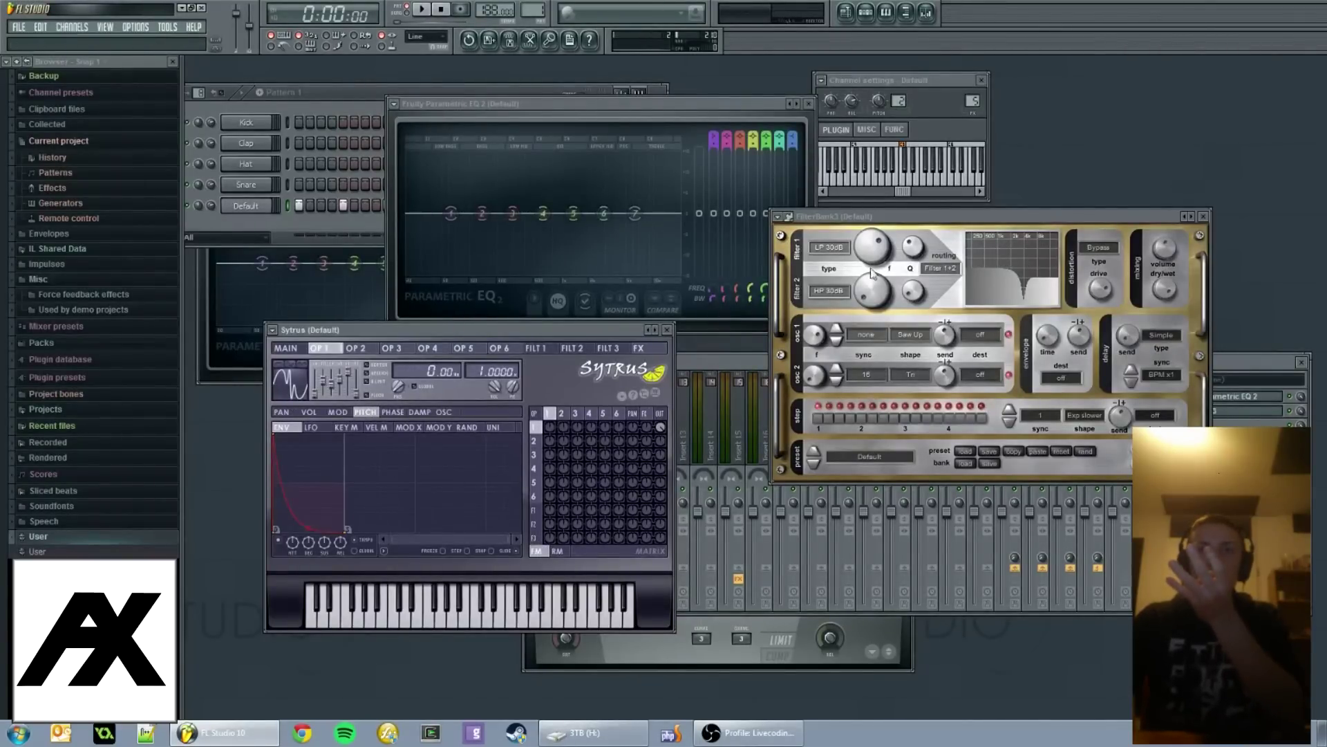
Start playback and switch FilterBank3's distortion type to Tube amp.
{"action": "left_click", "coordinate": [854, 326]}
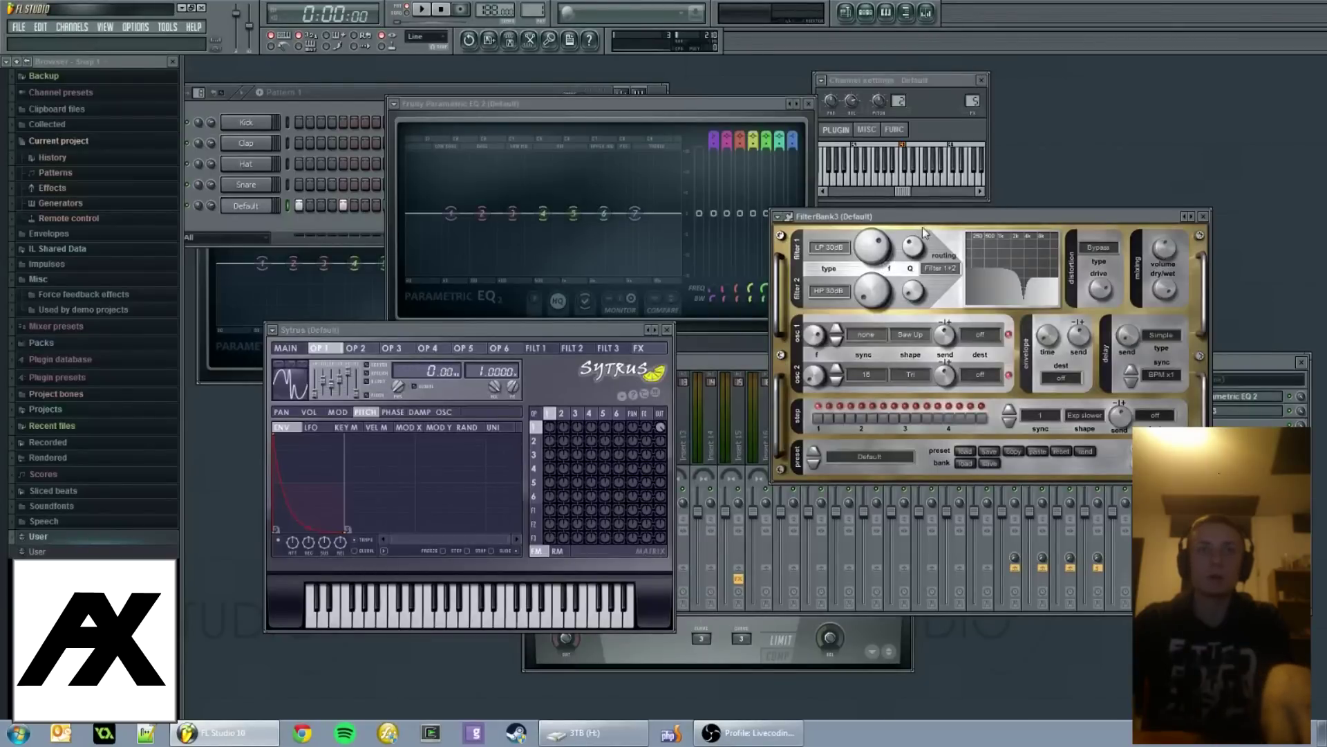
{"action": "key", "text": "space"}
{"action": "left_click", "coordinate": [1099, 247]}
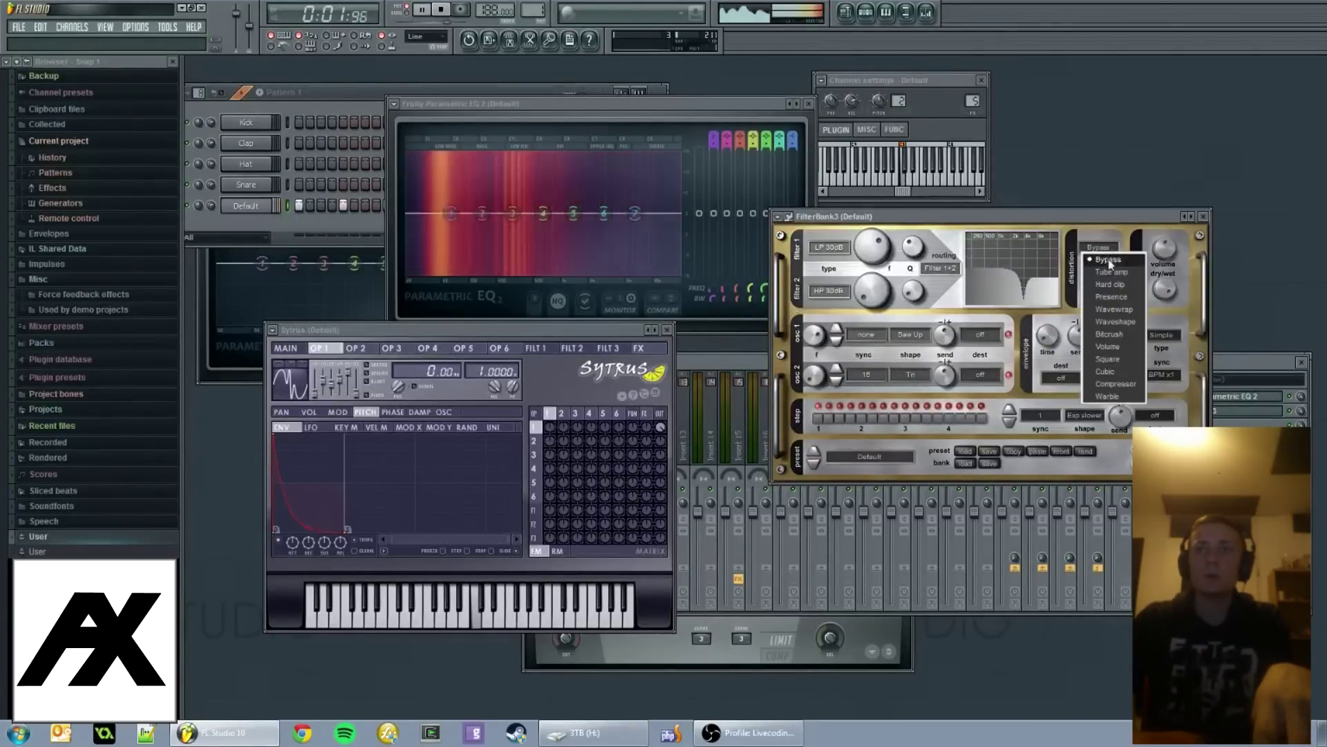
{"action": "left_click", "coordinate": [1111, 297]}
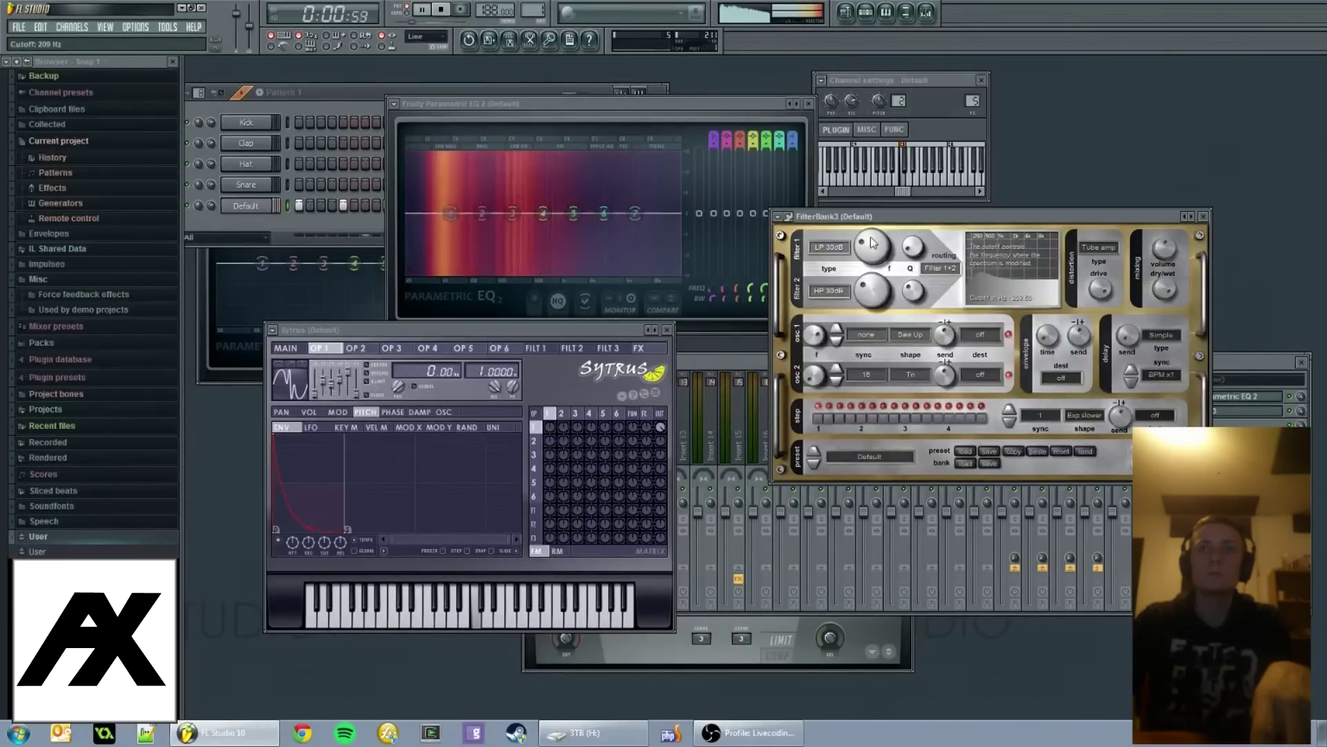
Sweep filter 2's cutoff between roughly 103 Hz and 278 Hz while listening.
{"action": "left_click_drag", "start_coordinate": [878, 299], "coordinate": [881, 282]}
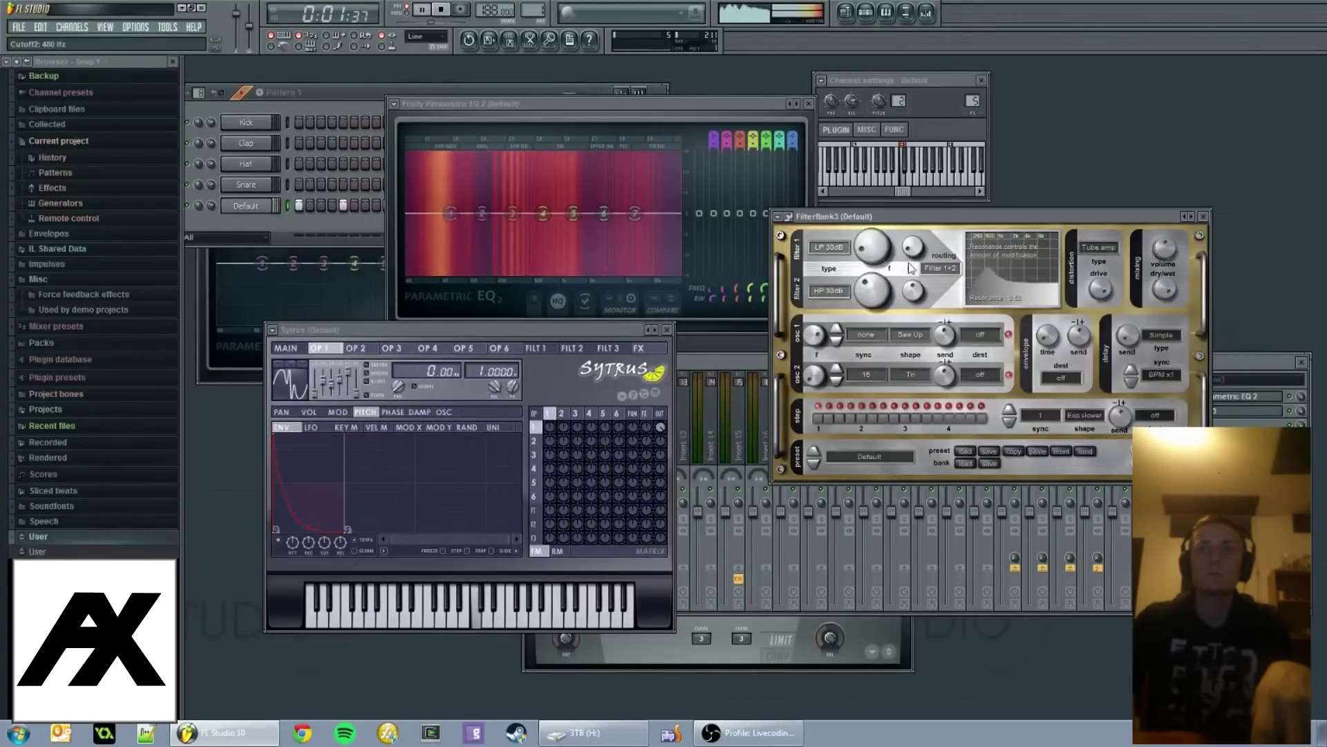
{"action": "left_click_drag", "start_coordinate": [865, 300], "coordinate": [865, 298]}
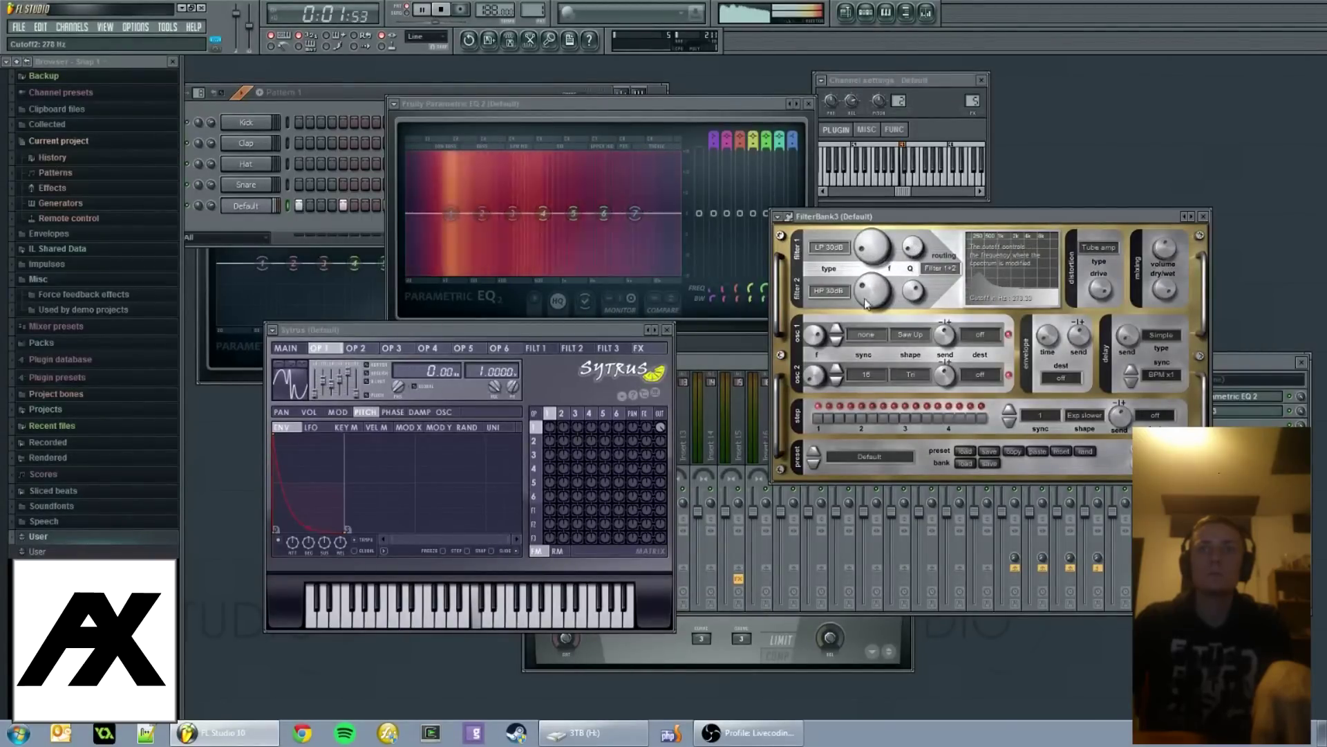
{"action": "scroll", "coordinate": [868, 299], "scroll_direction": "down", "scroll_amount": 2}
{"action": "scroll", "coordinate": [872, 293], "scroll_direction": "up", "scroll_amount": 5}
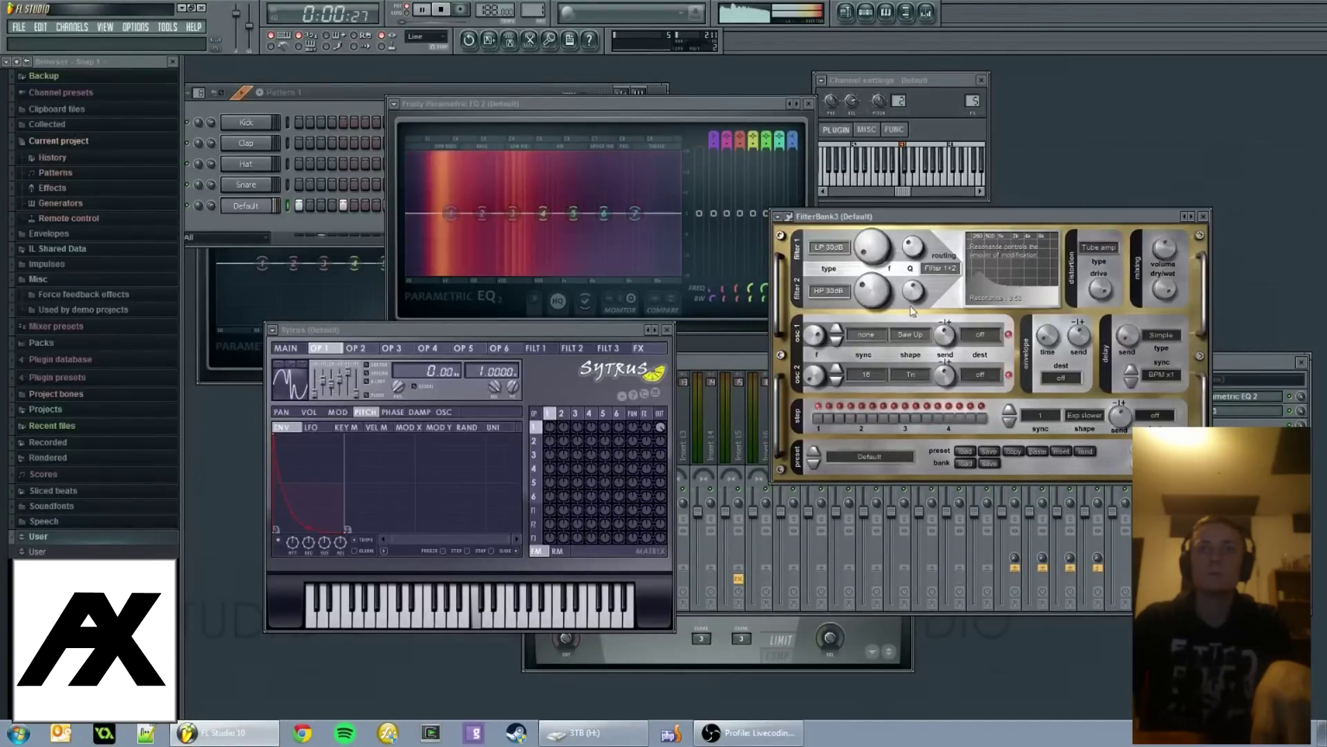
{"action": "scroll", "coordinate": [865, 296], "scroll_direction": "down", "scroll_amount": 5}
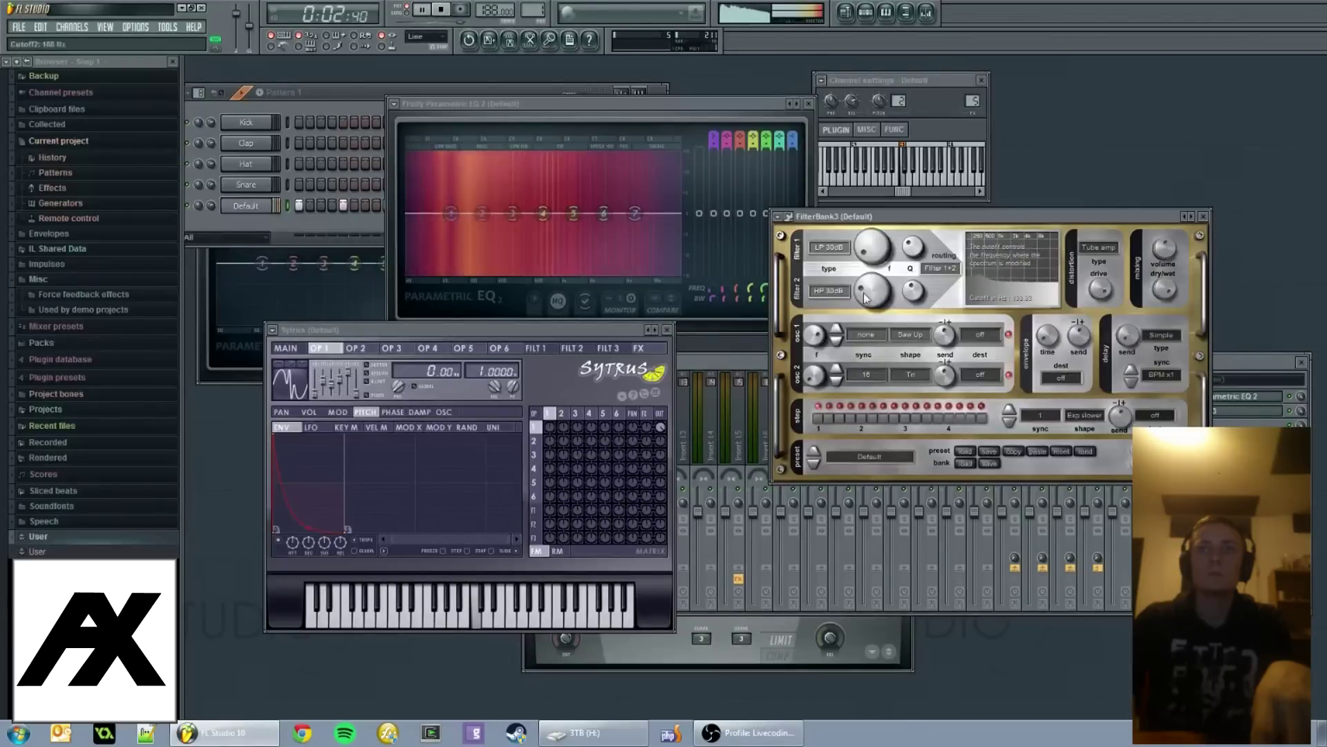
{"action": "scroll", "coordinate": [873, 291], "scroll_direction": "up", "scroll_amount": 1}
Reshape Sytrus operator 1's waveform toward square and back to sine, then set filter 2 cutoff near 207 Hz.
{"action": "mouse_move", "coordinate": [341, 377]}
{"action": "left_mouse_down"}
{"action": "mouse_move", "coordinate": [346, 400]}
{"action": "mouse_move", "coordinate": [326, 382]}
{"action": "left_mouse_up"}
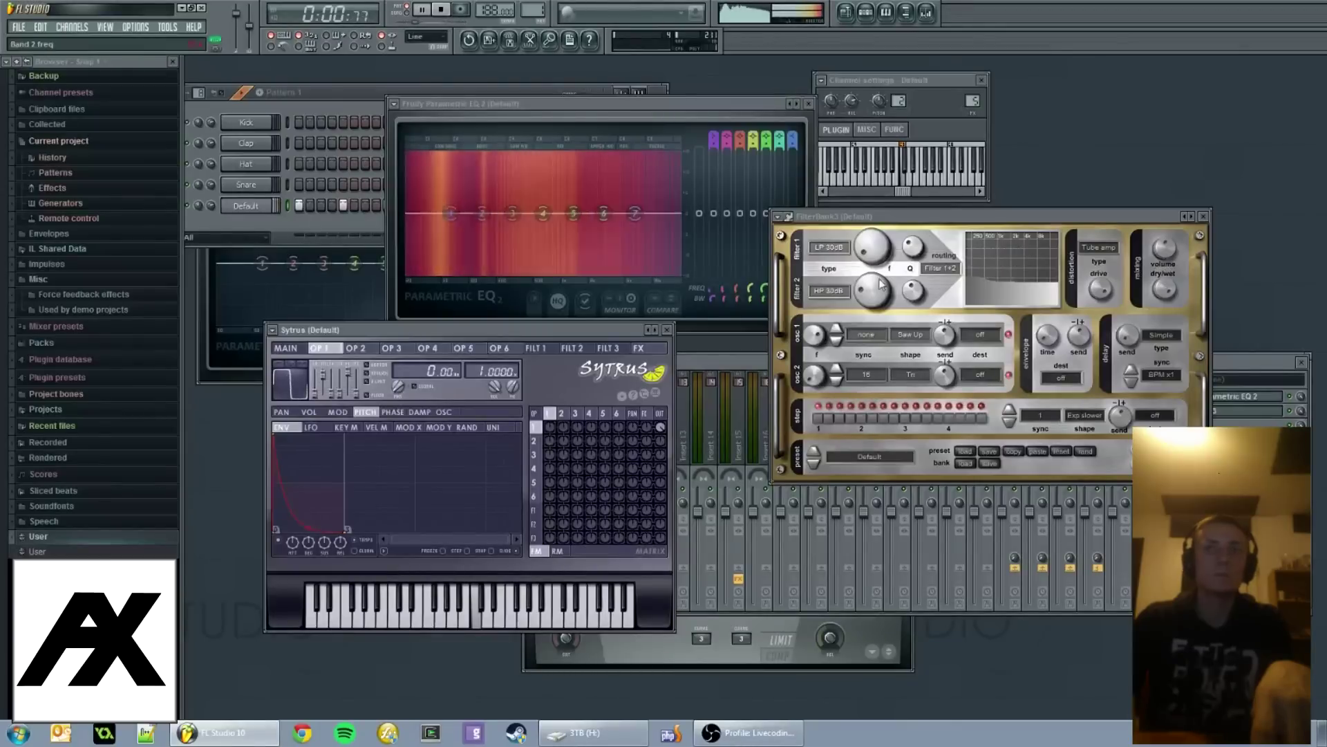
{"action": "left_click_drag", "start_coordinate": [323, 374], "coordinate": [323, 382]}
{"action": "mouse_move", "coordinate": [872, 293]}
{"action": "left_mouse_down"}
{"action": "mouse_move", "coordinate": [867, 279]}
{"action": "mouse_move", "coordinate": [922, 271]}
{"action": "mouse_move", "coordinate": [881, 295]}
{"action": "mouse_move", "coordinate": [876, 258]}
{"action": "mouse_move", "coordinate": [880, 270]}
{"action": "left_mouse_up"}
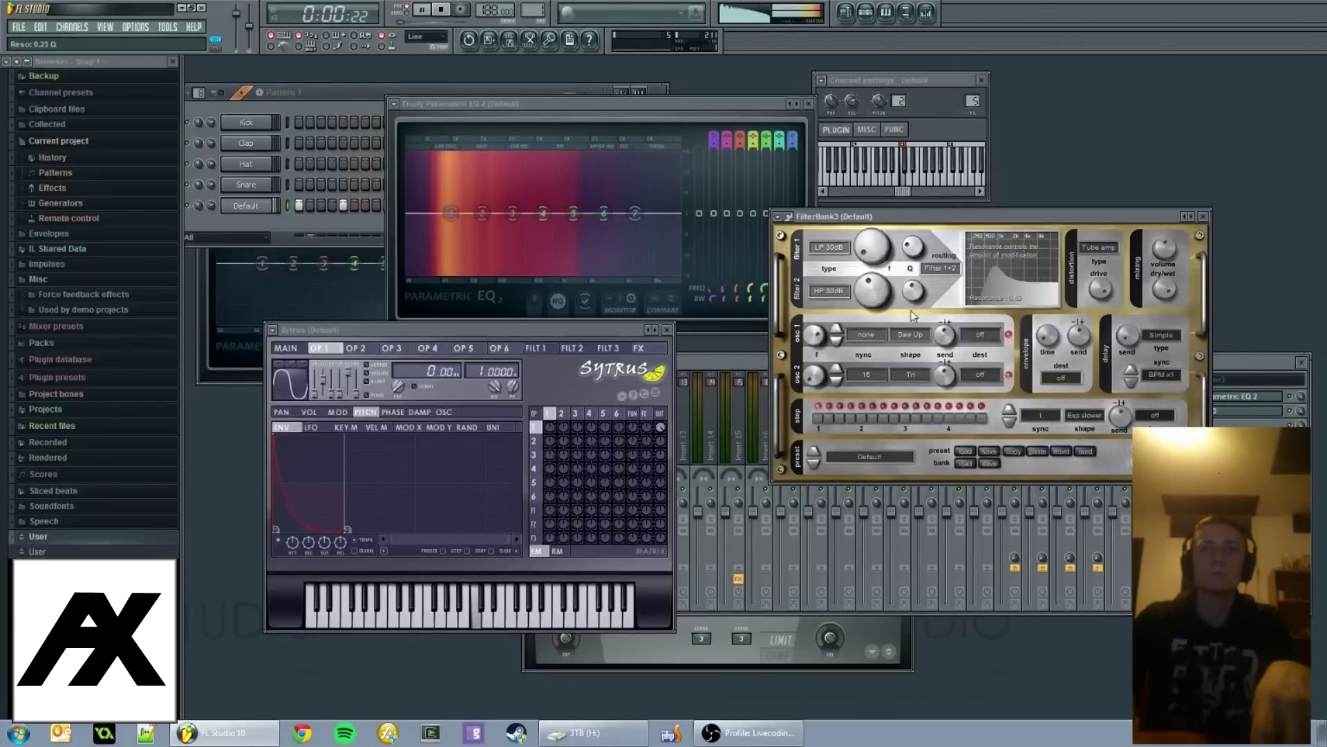
{"action": "left_click_drag", "start_coordinate": [875, 315], "coordinate": [874, 325]}
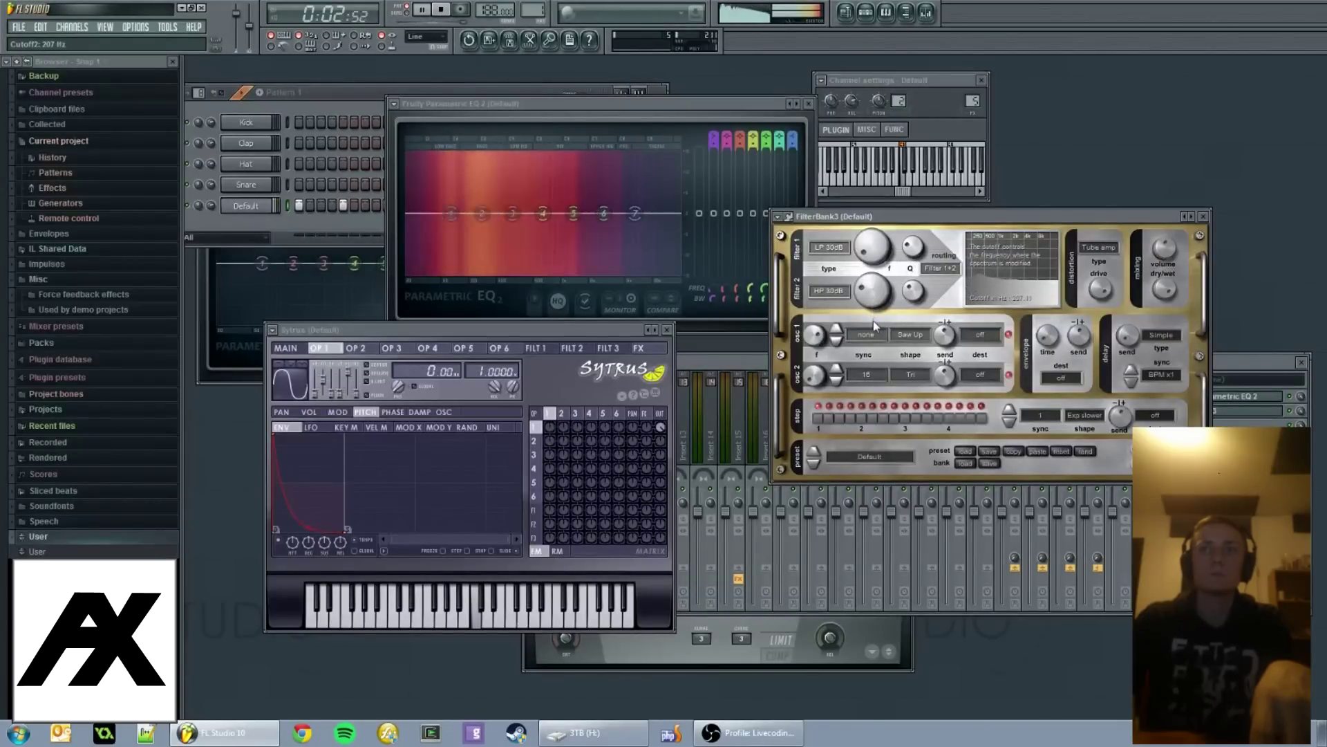
Give operator 1's volume envelope zero attack and a short, low decay, auditioning the result.
{"action": "key", "text": "space"}
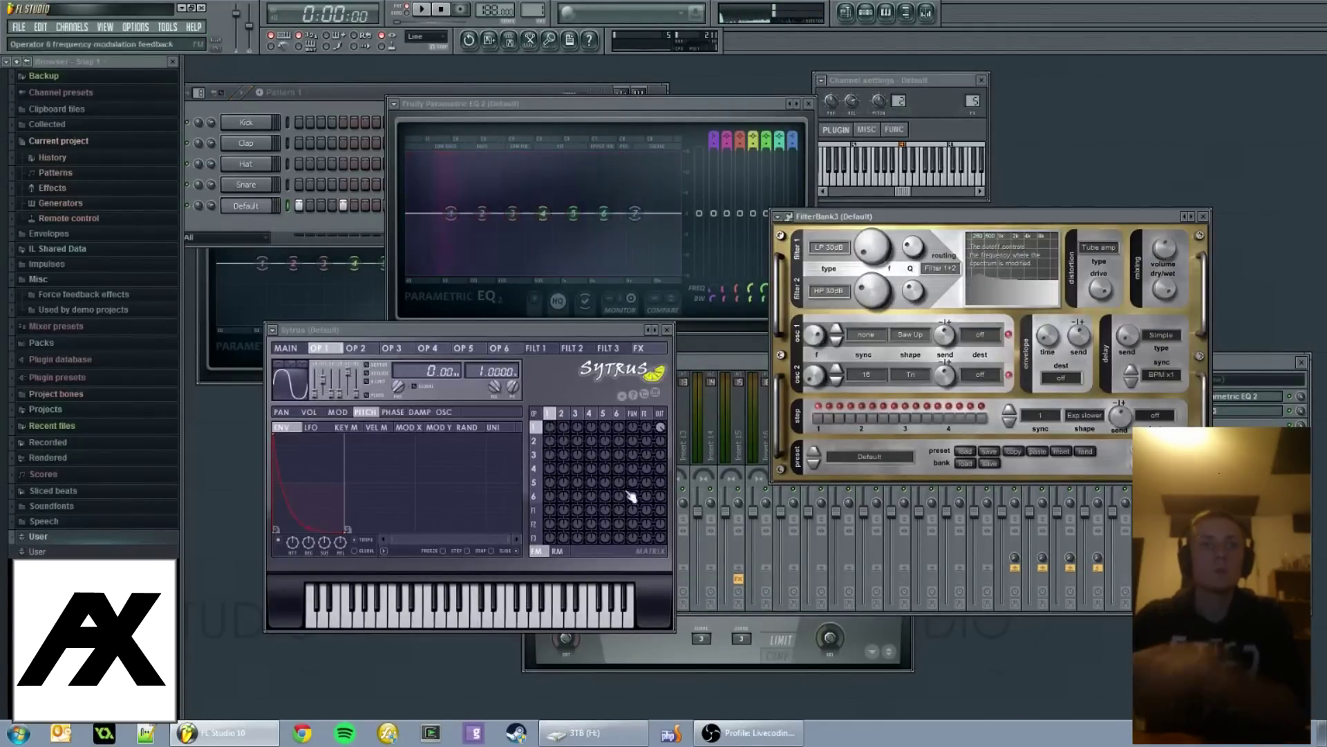
{"action": "left_click", "coordinate": [311, 413]}
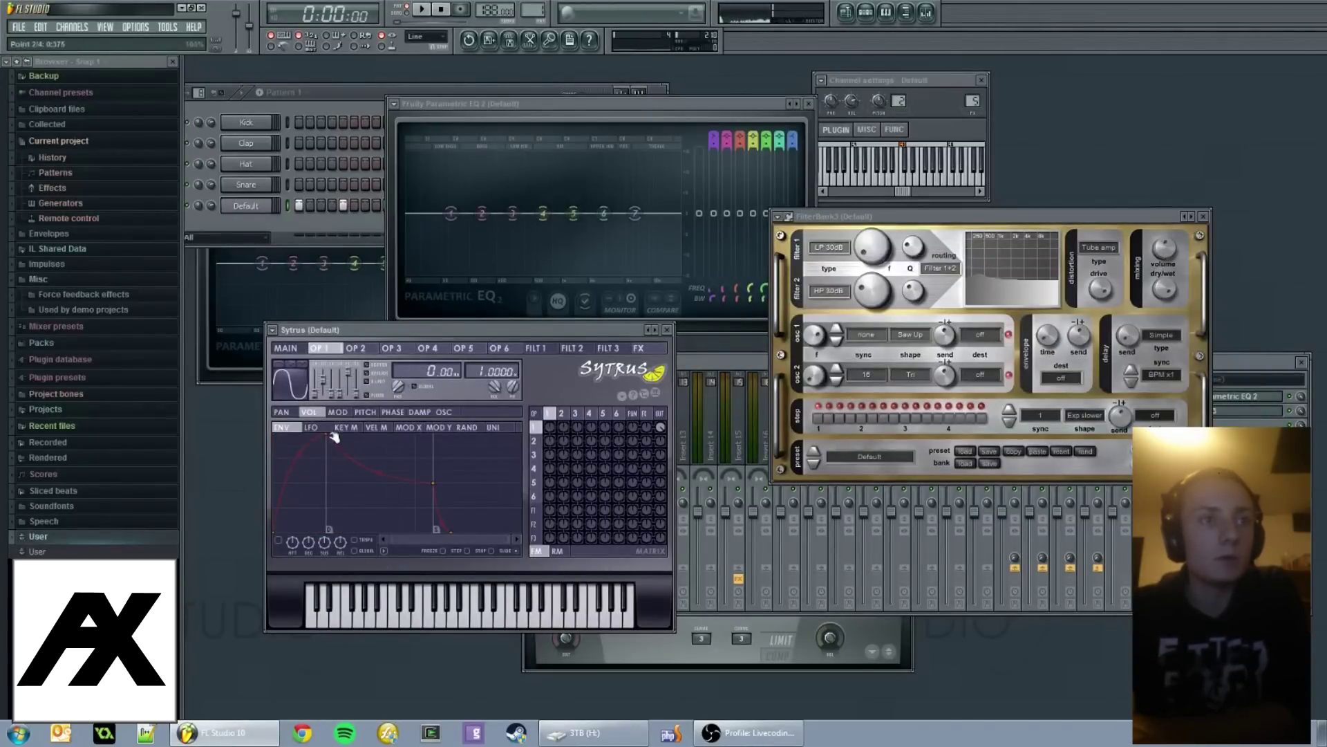
{"action": "left_click_drag", "start_coordinate": [326, 446], "coordinate": [276, 446]}
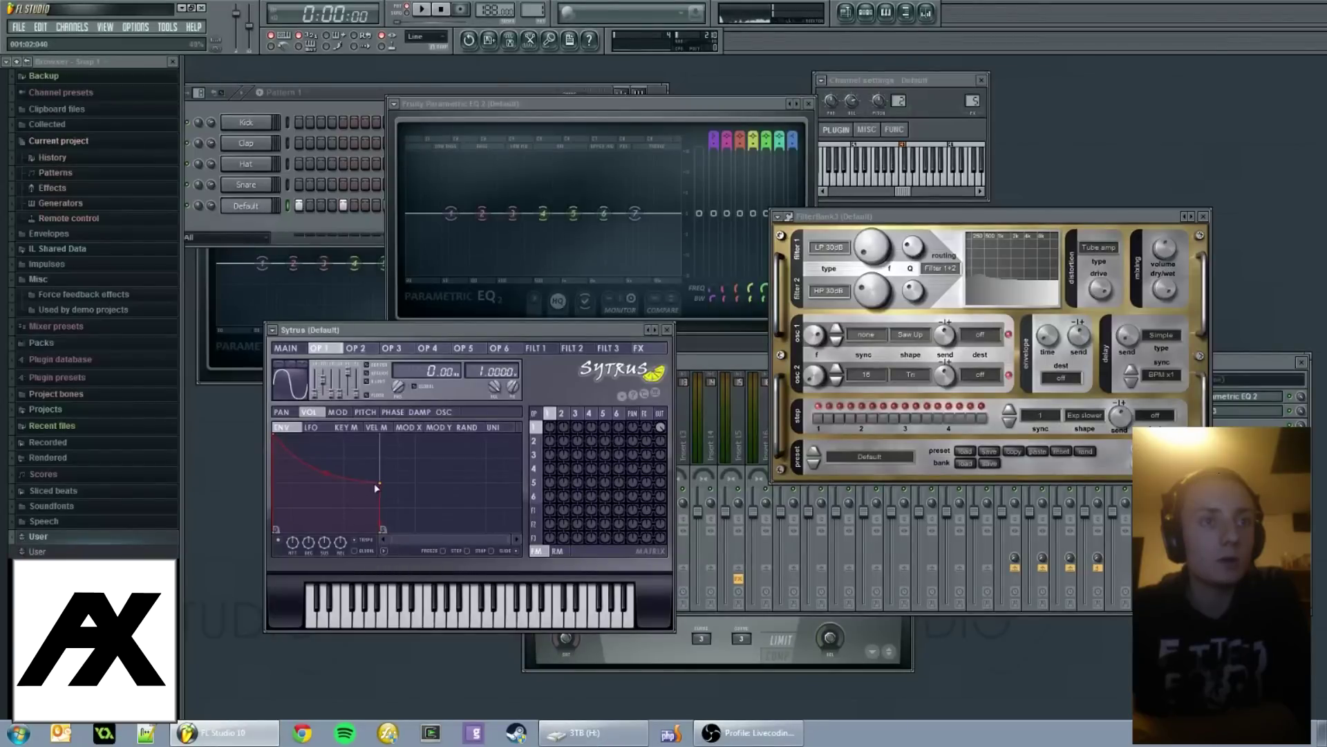
{"action": "left_click_drag", "start_coordinate": [379, 498], "coordinate": [351, 547]}
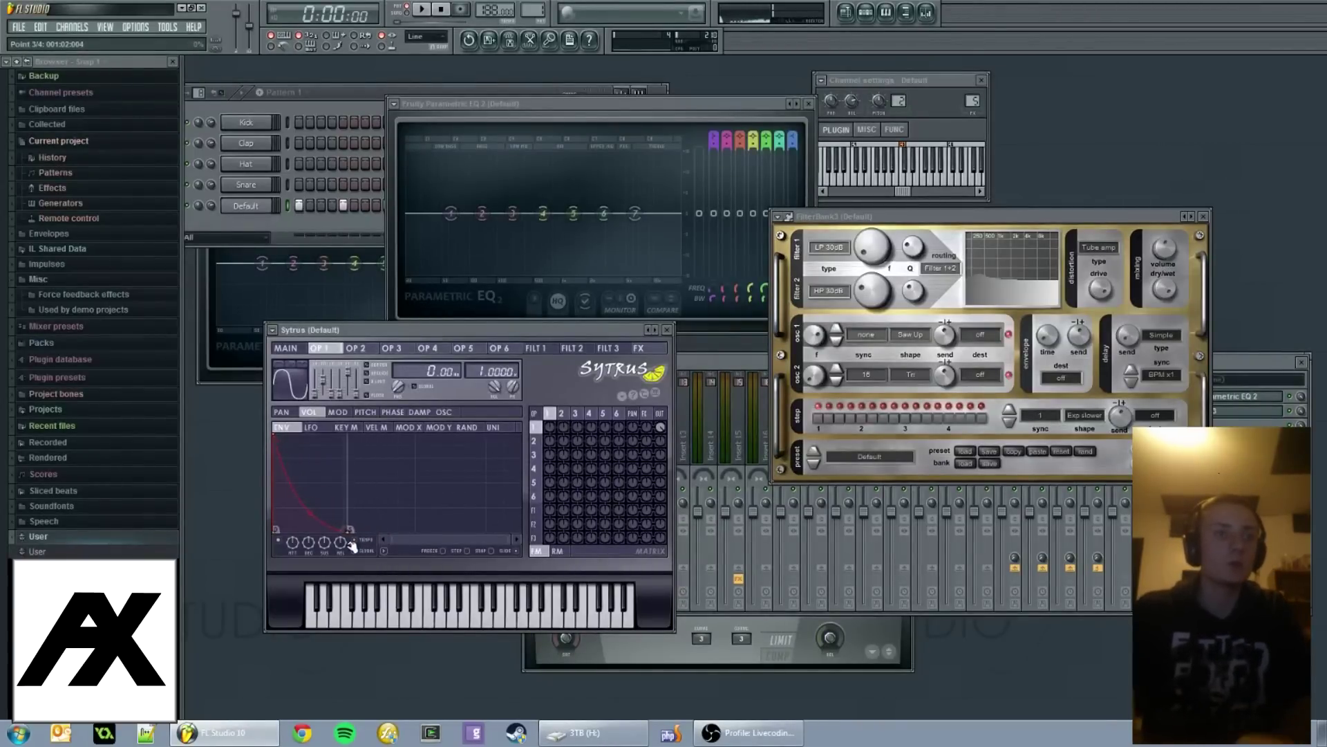
{"action": "key", "text": "space"}
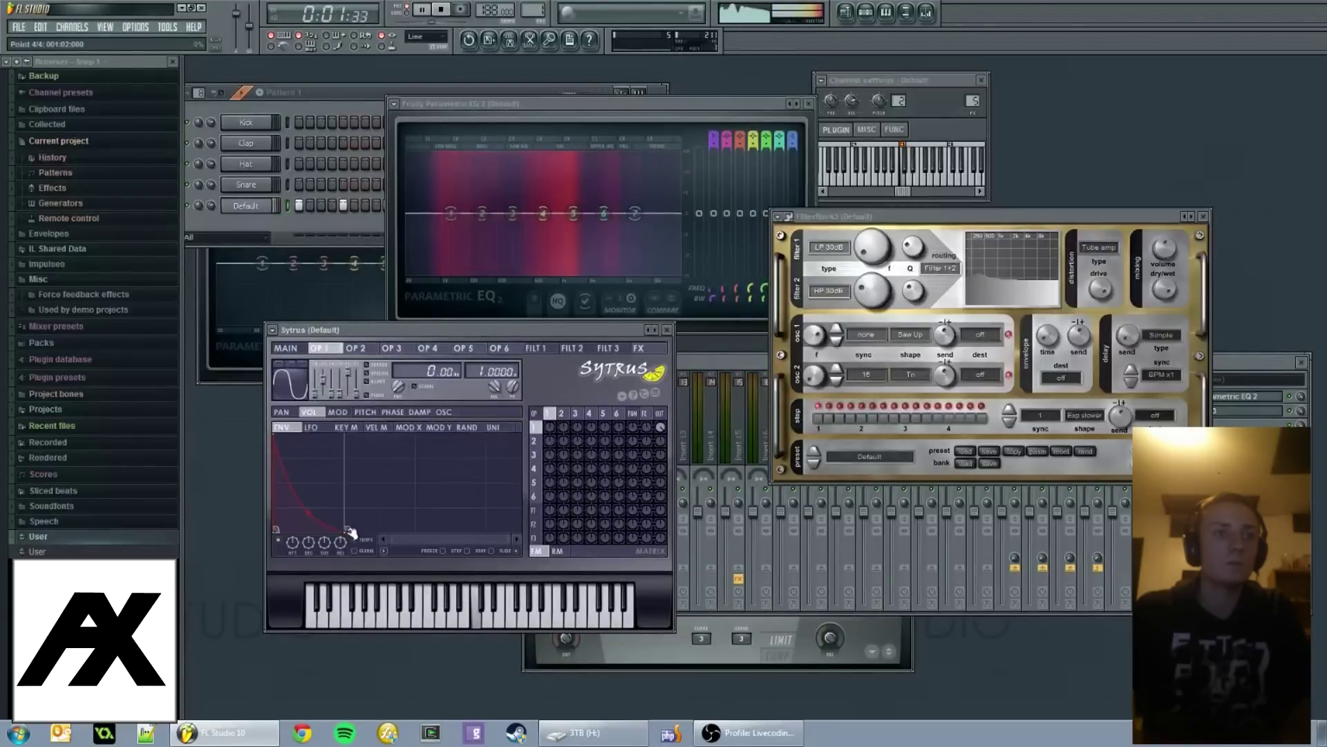
{"action": "left_click_drag", "start_coordinate": [350, 532], "coordinate": [342, 533]}
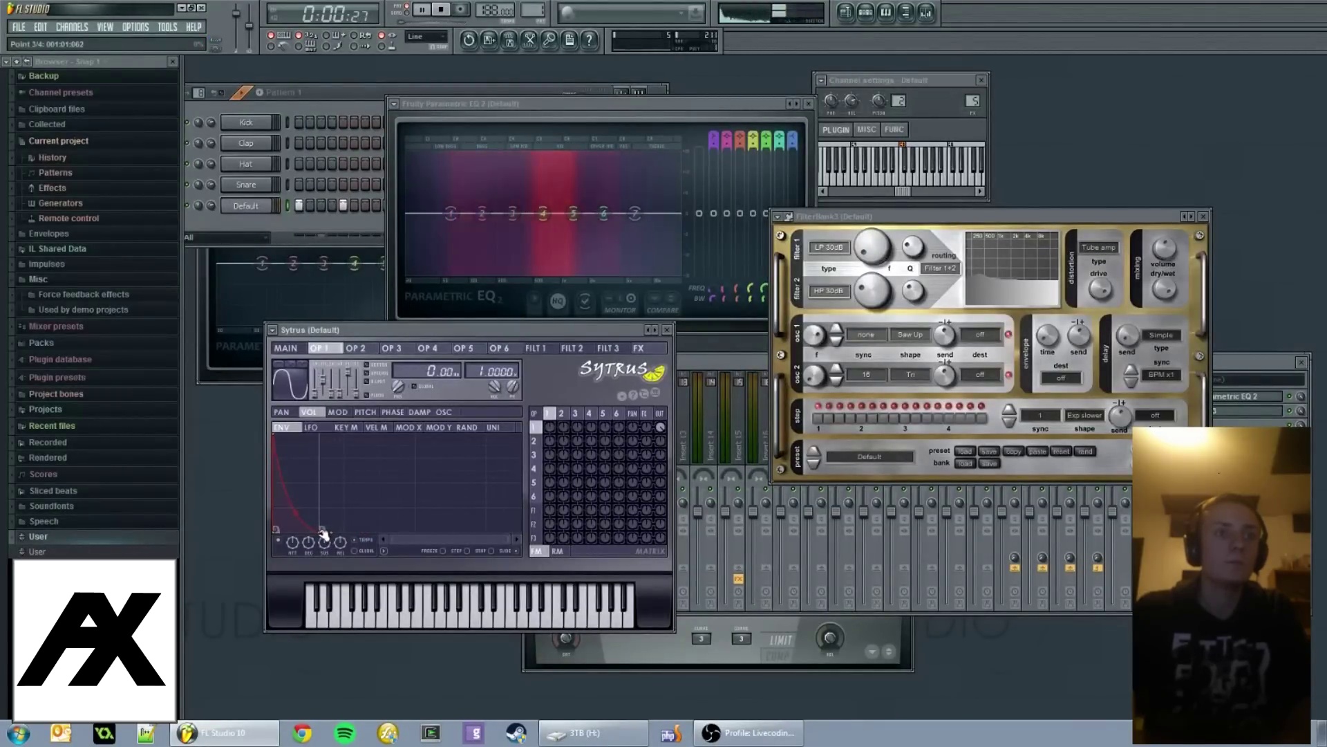
{"action": "key", "text": "space"}
{"action": "left_click", "coordinate": [535, 442]}
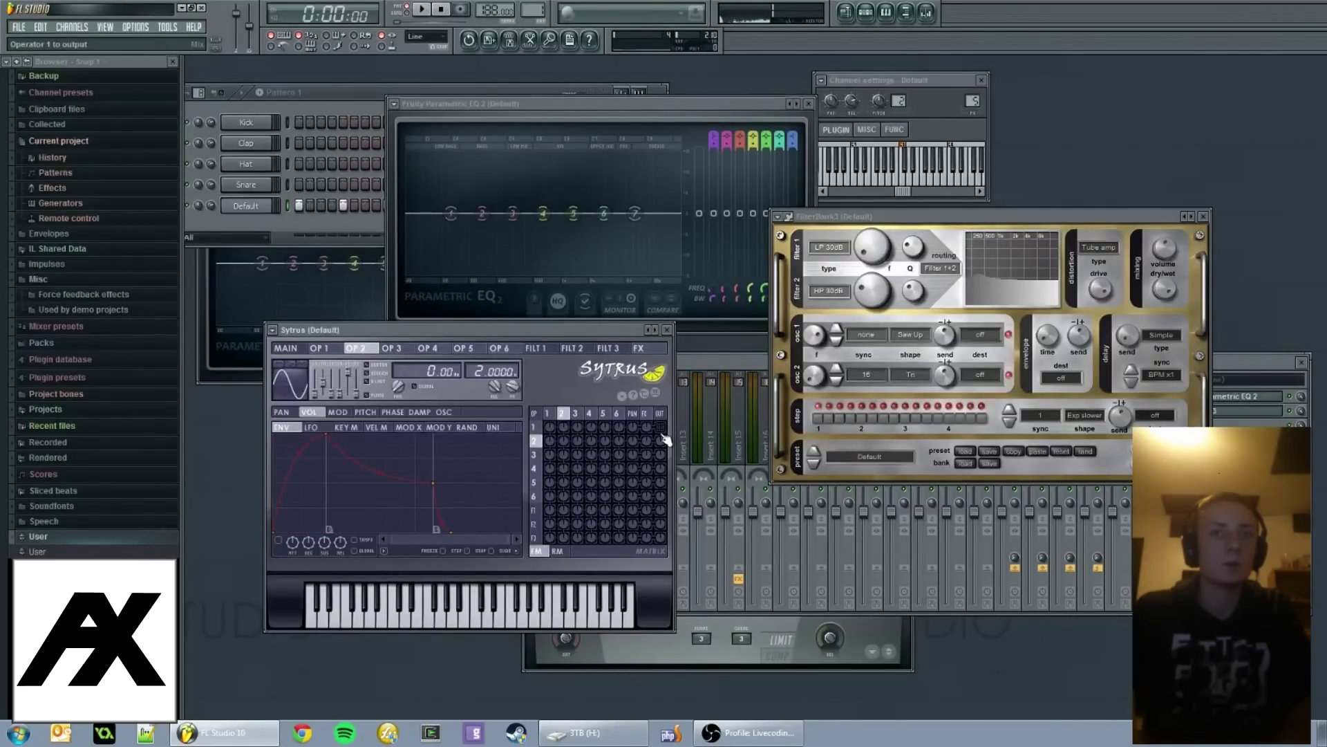
Raise operator 2's output and drag its volume envelope points left into a steep, quickly decaying spike.
{"action": "left_click_drag", "start_coordinate": [660, 440], "coordinate": [660, 424]}
{"action": "key", "text": "space"}
{"action": "key", "text": "space"}
{"action": "left_click_drag", "start_coordinate": [329, 438], "coordinate": [324, 469]}
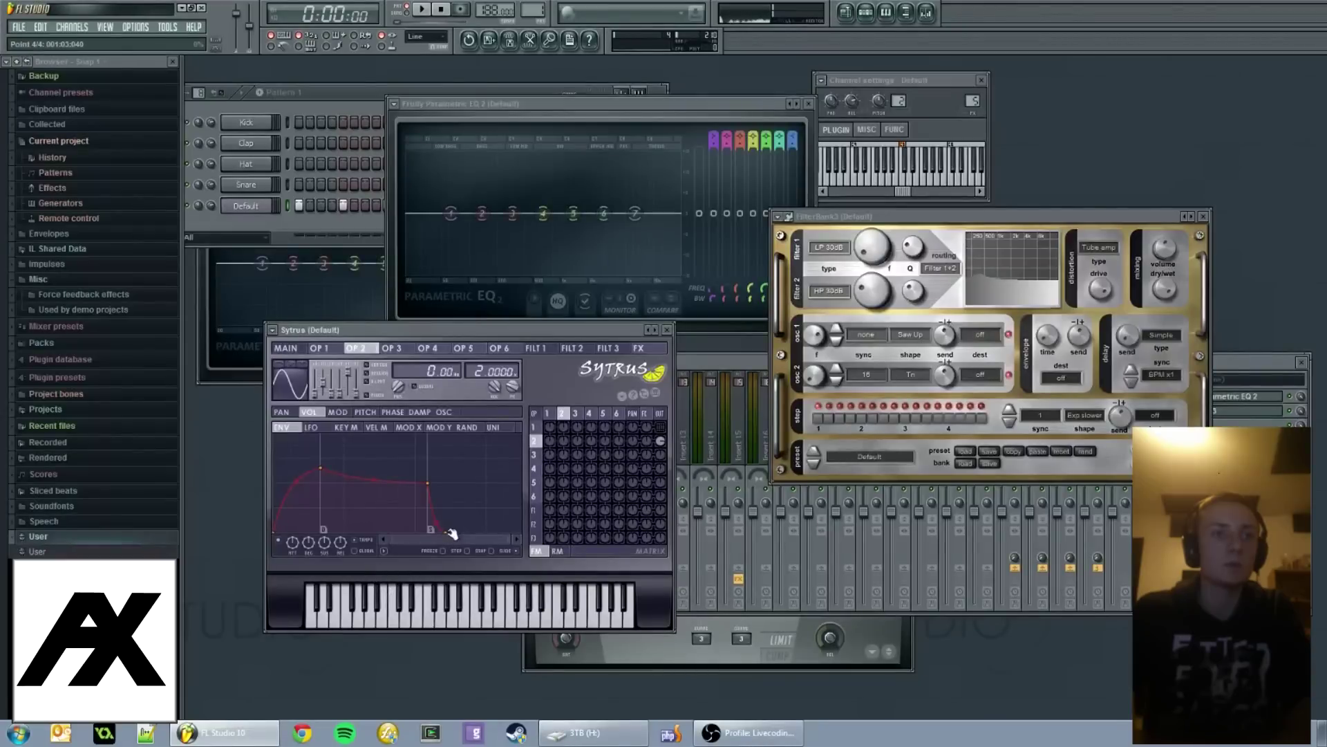
{"action": "left_click_drag", "start_coordinate": [324, 470], "coordinate": [302, 549]}
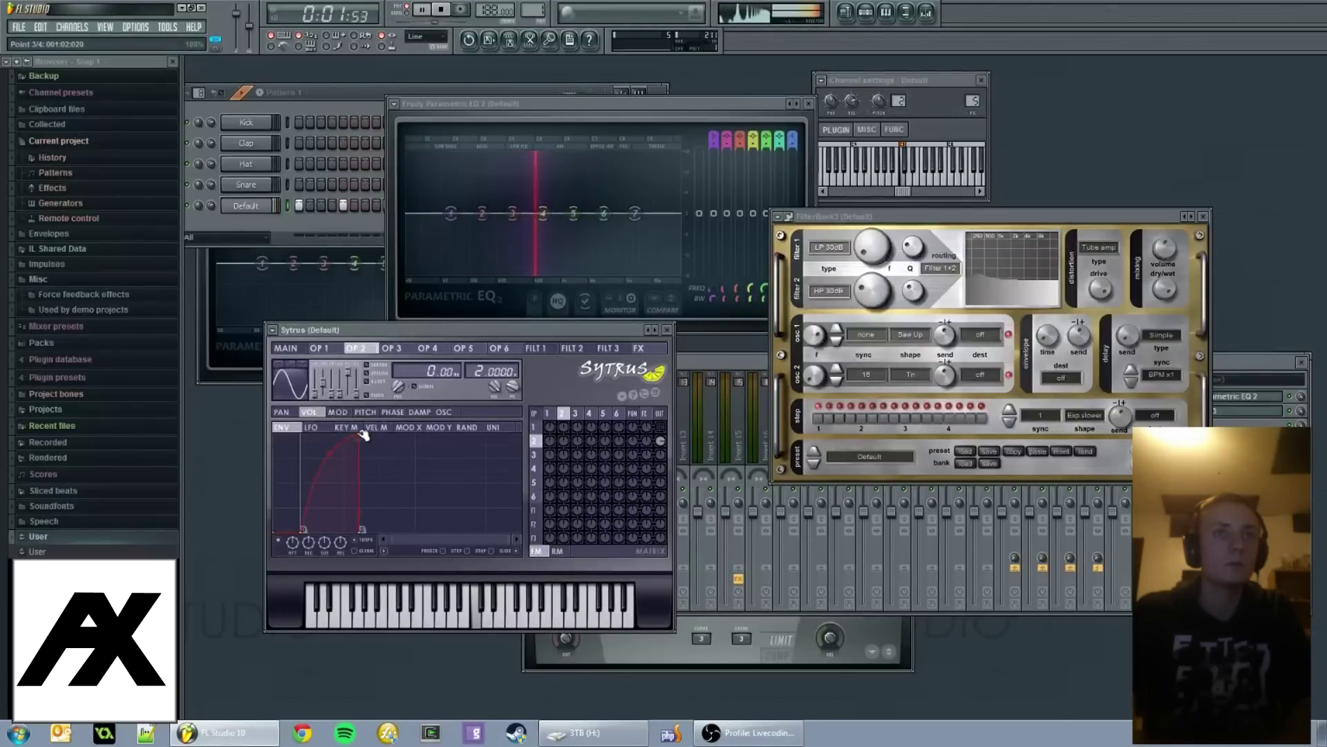
{"action": "left_click_drag", "start_coordinate": [357, 435], "coordinate": [325, 432]}
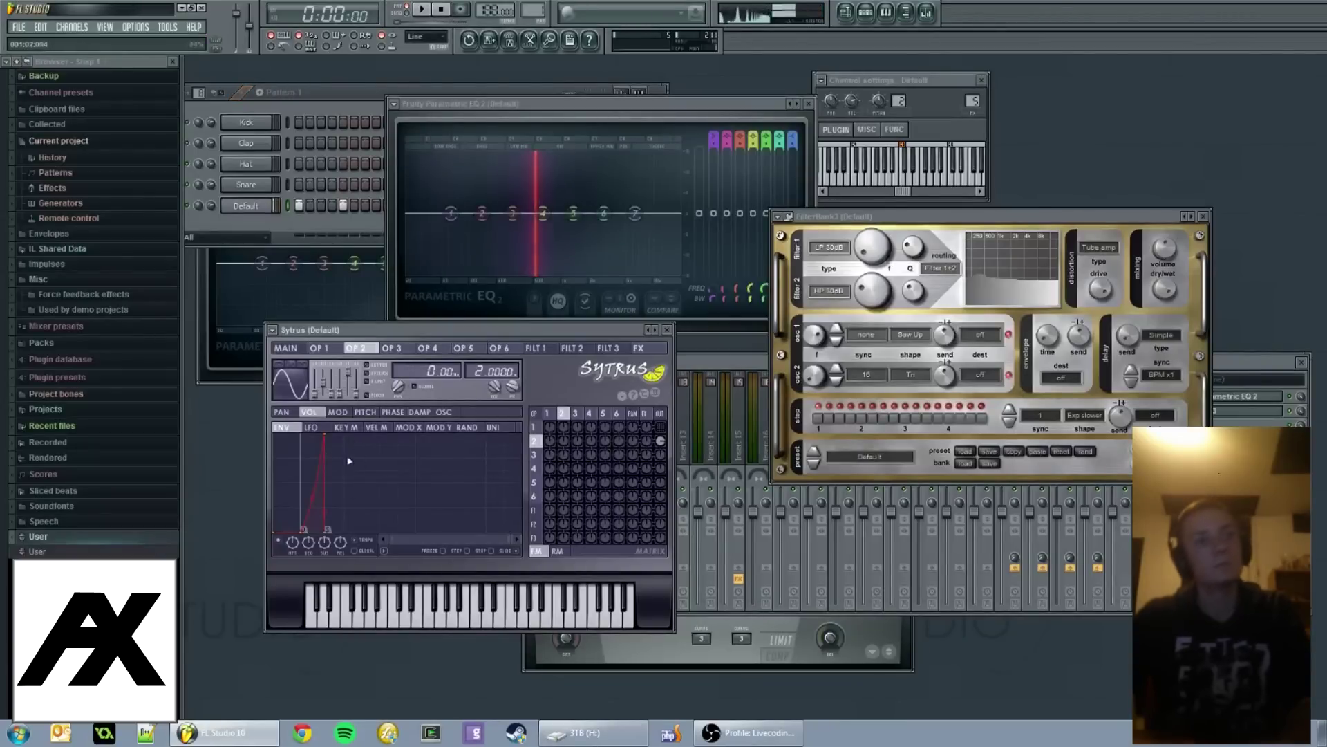
{"action": "key", "text": "space"}
Set operator 2's frequency ratio to 1.0000 and shape its waveform toward a square.
{"action": "left_click_drag", "start_coordinate": [480, 372], "coordinate": [479, 379]}
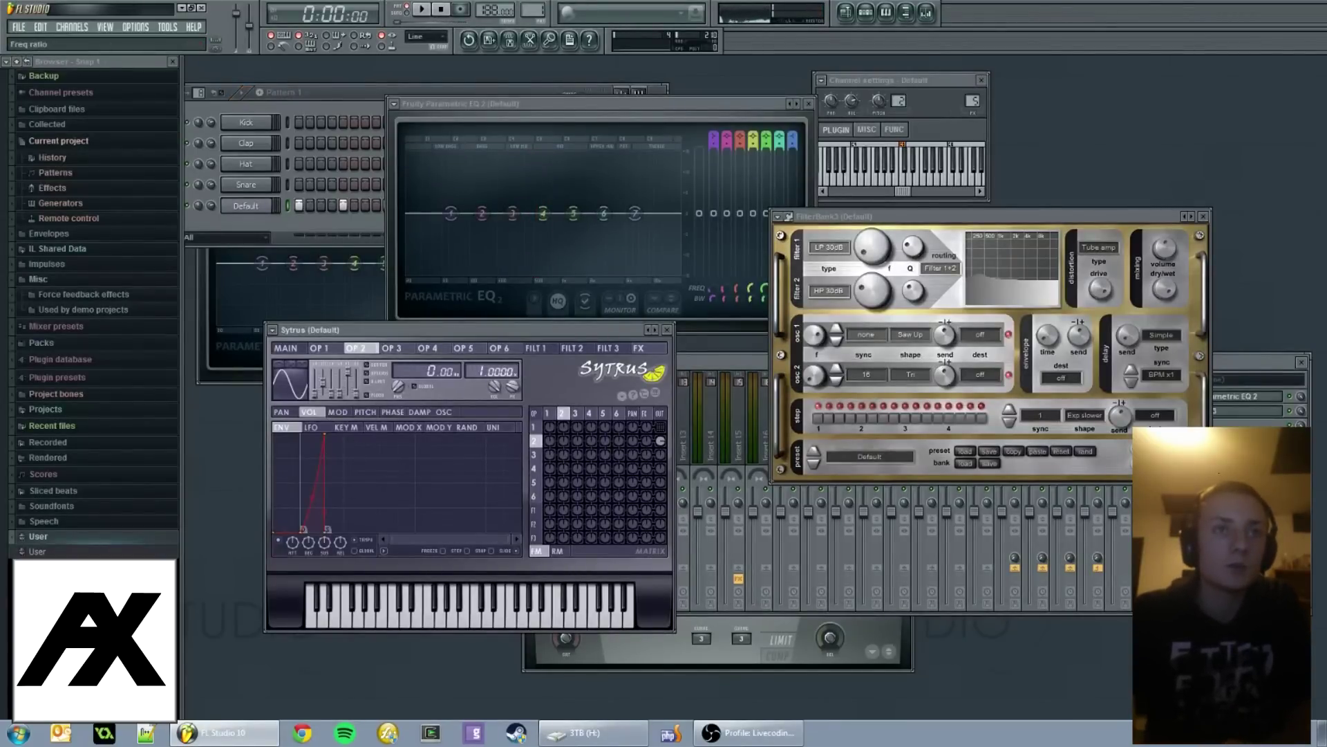
{"action": "key", "text": "space"}
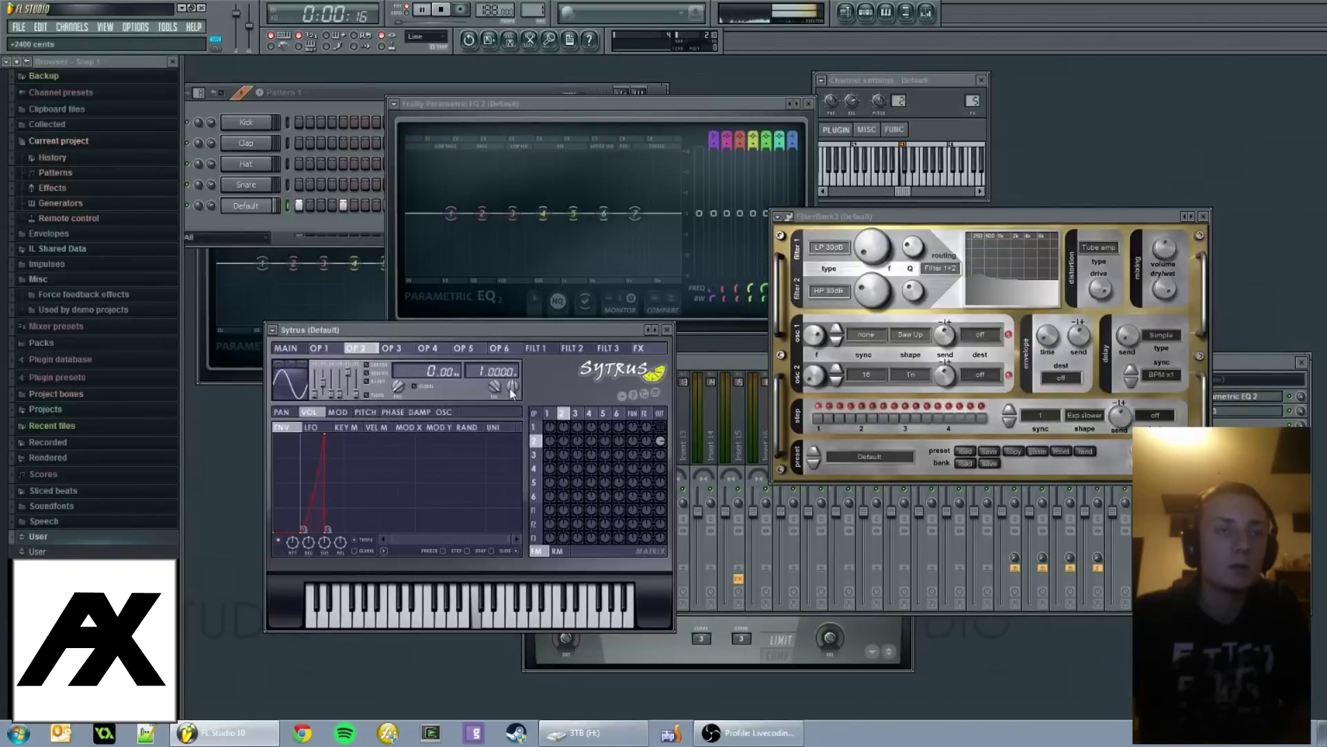
{"action": "left_click_drag", "start_coordinate": [336, 399], "coordinate": [348, 373]}
{"action": "key", "text": "space"}
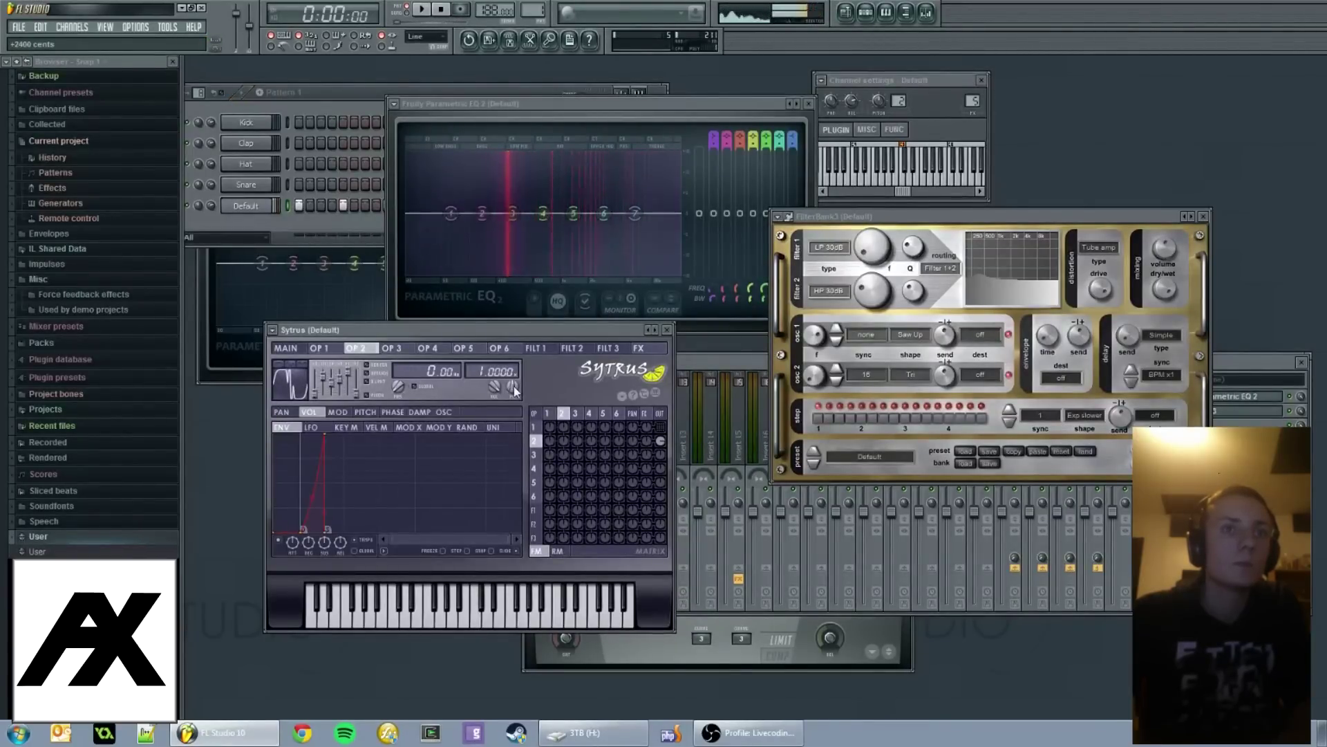
Reshape operator 2's pitch envelope so it peaks at the start and drops quickly.
{"action": "left_click", "coordinate": [366, 413]}
{"action": "left_click_drag", "start_coordinate": [332, 438], "coordinate": [210, 397]}
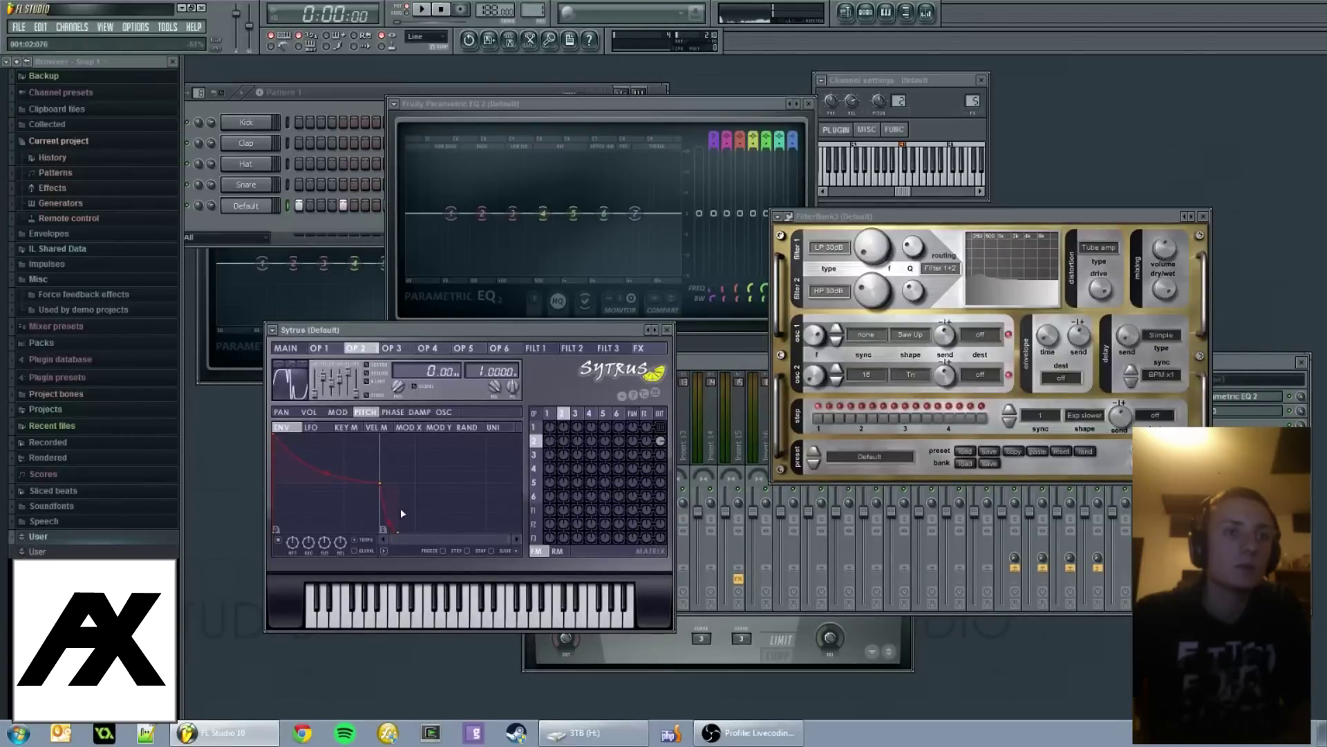
{"action": "left_click_drag", "start_coordinate": [378, 483], "coordinate": [318, 488]}
{"action": "key", "text": "space"}
{"action": "key", "text": "space"}
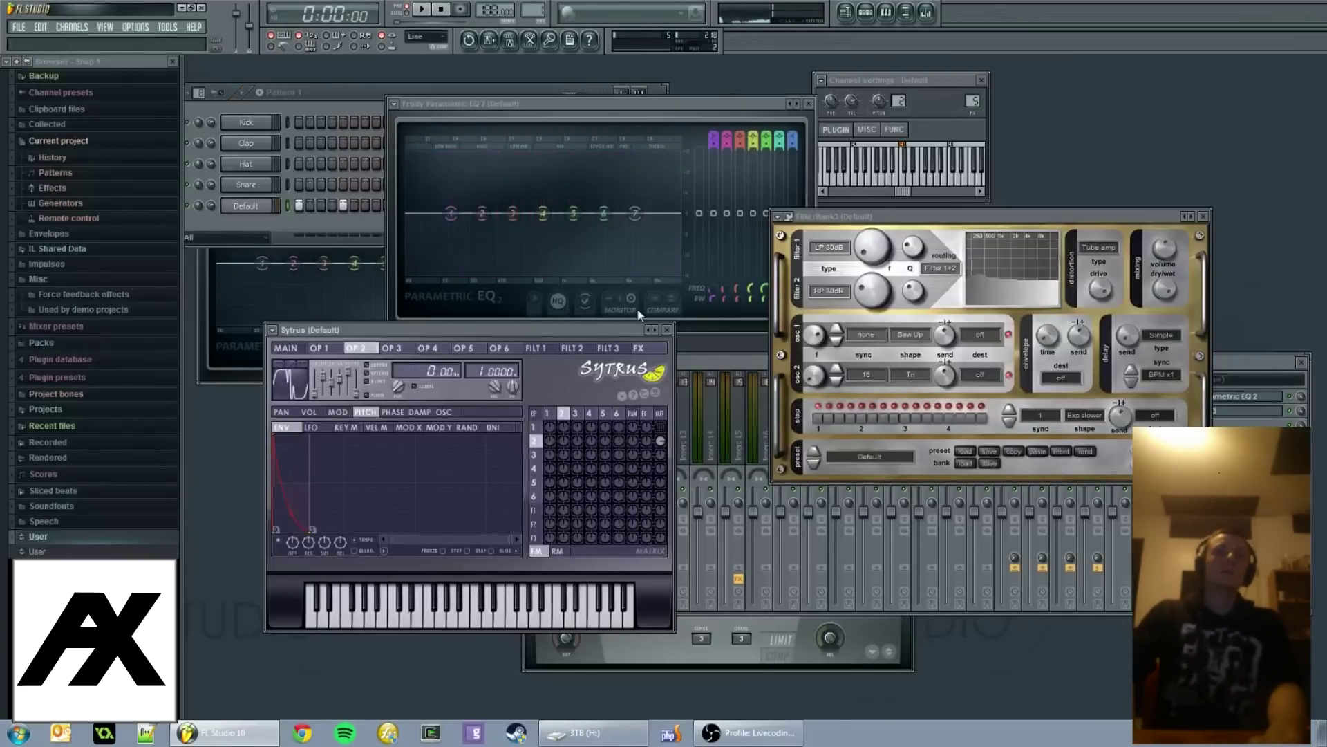
{"action": "key", "text": "space"}
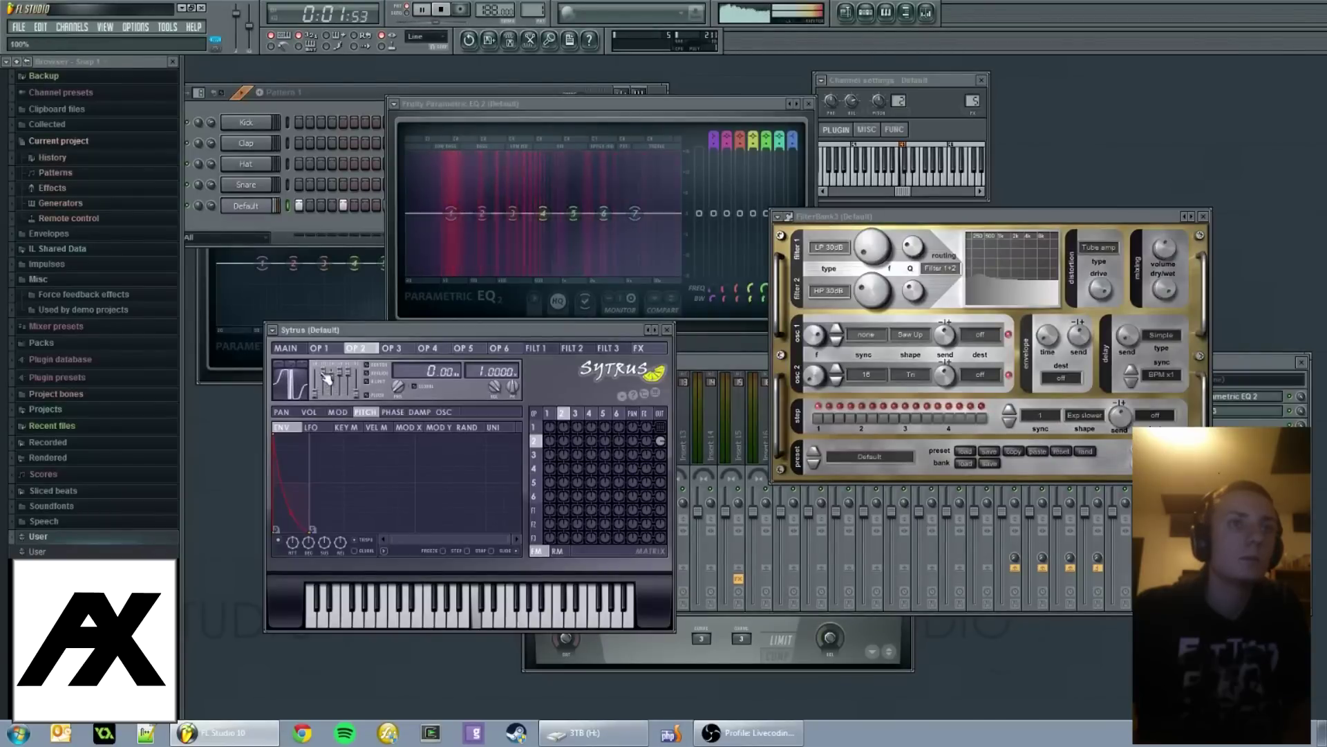
{"action": "key", "text": "space"}
Raise operator 1's output level and bring operator 2's output to 55%.
{"action": "left_click_drag", "start_coordinate": [660, 440], "coordinate": [662, 400]}
{"action": "key", "text": "space"}
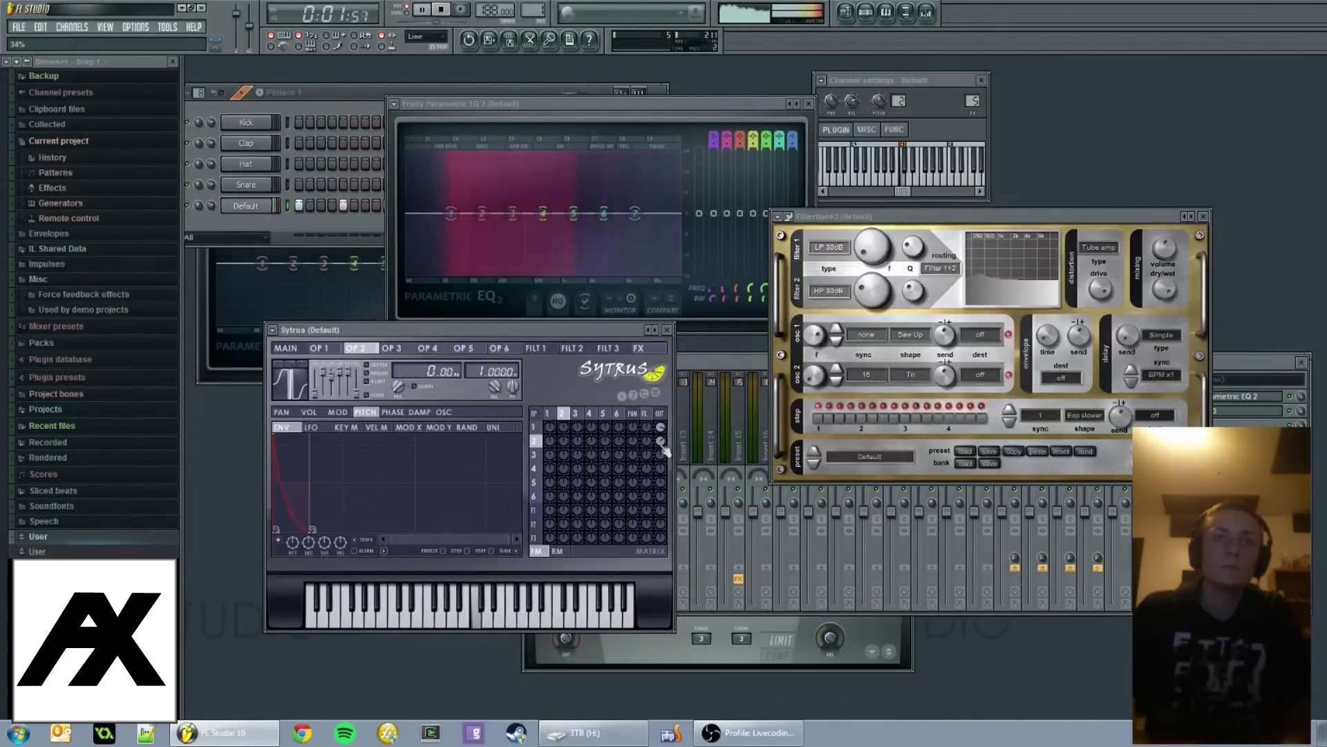
{"action": "left_click_drag", "start_coordinate": [662, 444], "coordinate": [662, 427]}
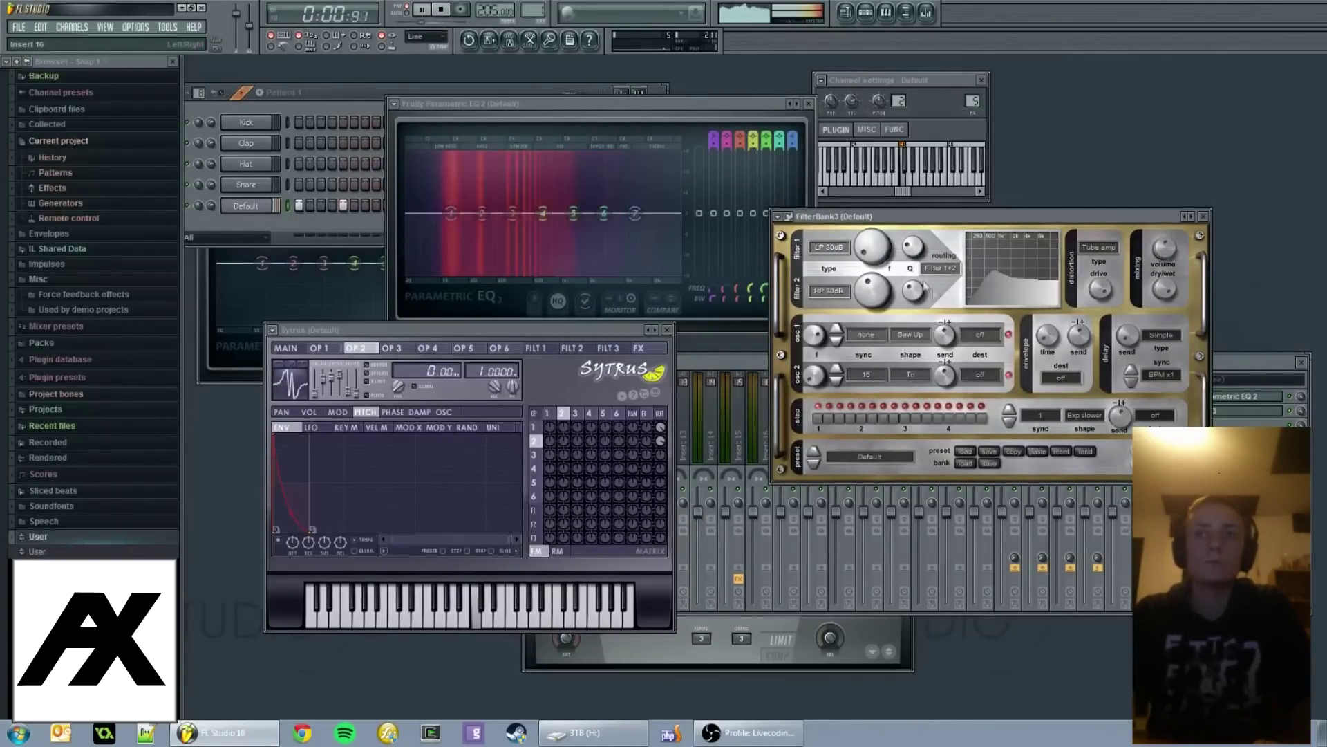
Nudge FilterBank3's Filter 2 cutoff up and drop Filter 1's cutoff to 78 Hz, then stop playback.
{"action": "mouse_move", "coordinate": [865, 296]}
{"action": "left_mouse_down"}
{"action": "mouse_move", "coordinate": [865, 272]}
{"action": "mouse_move", "coordinate": [872, 301]}
{"action": "left_mouse_up"}
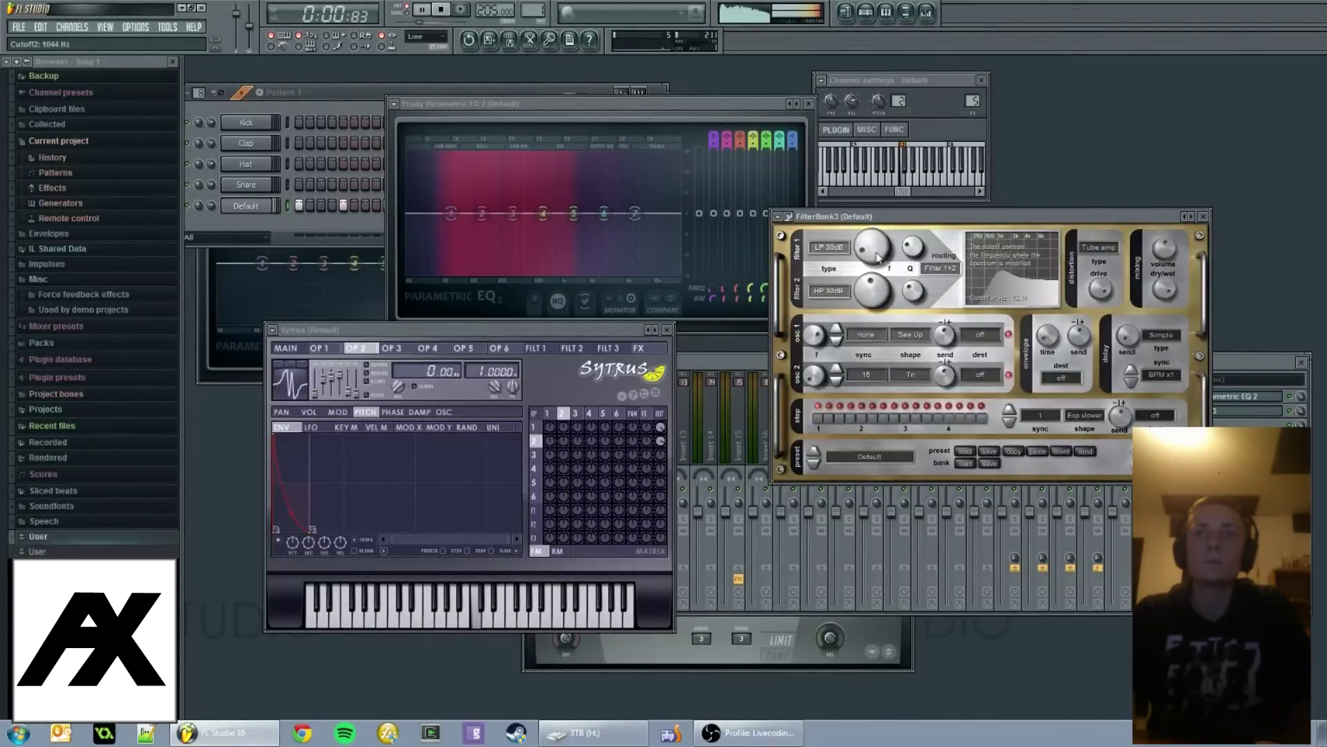
{"action": "left_click_drag", "start_coordinate": [878, 254], "coordinate": [871, 387]}
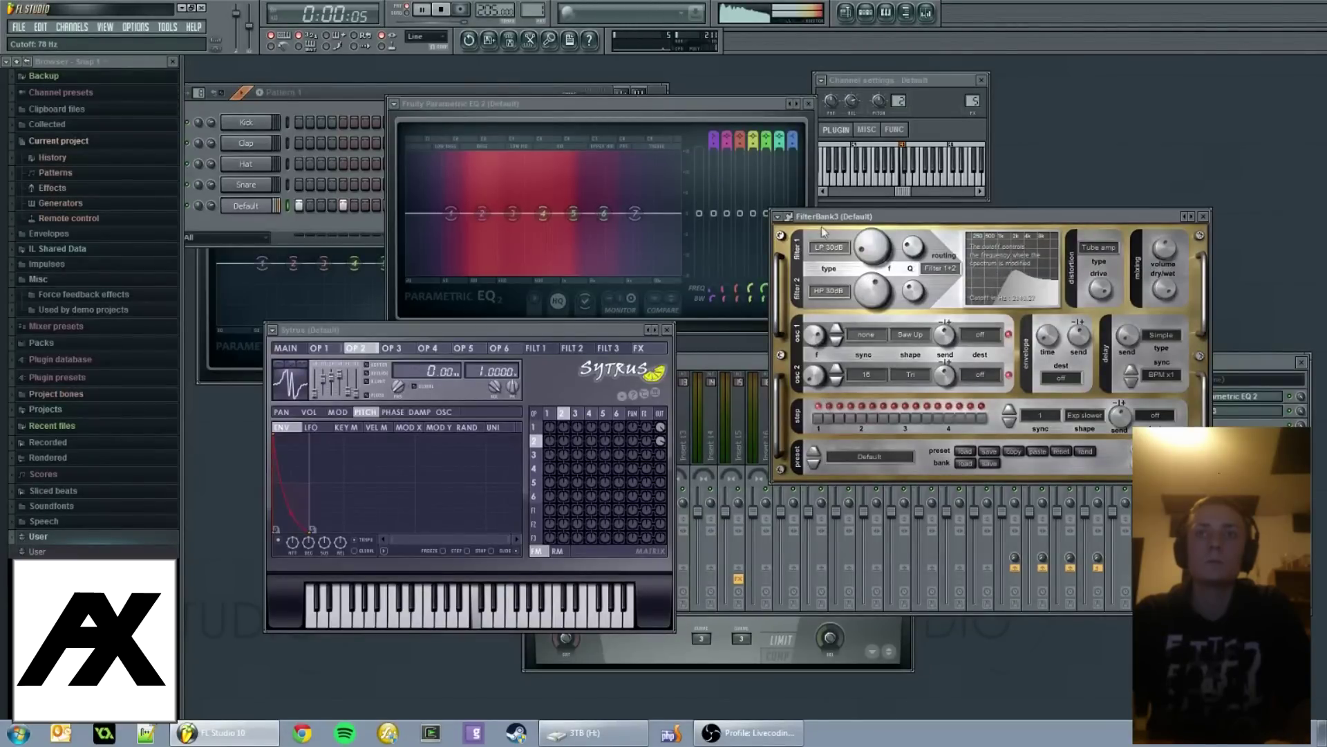
{"action": "key", "text": "space"}
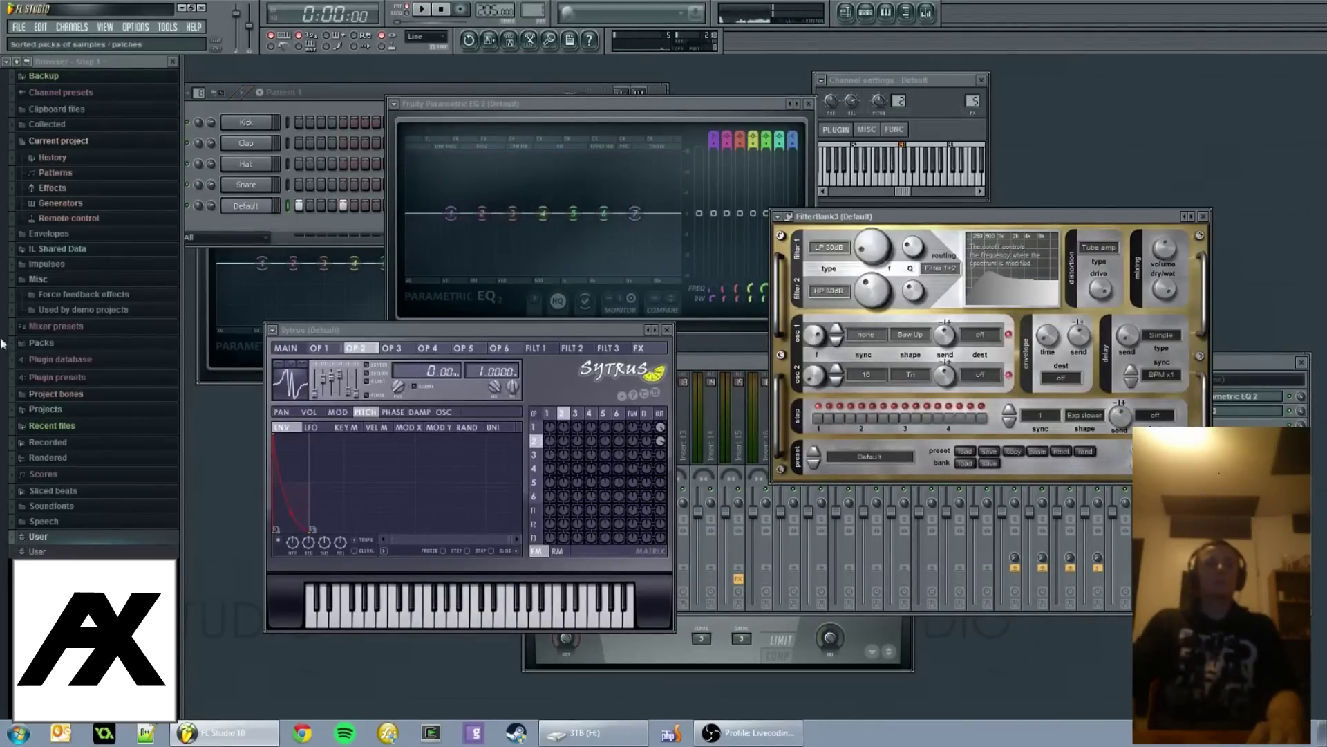
Audition a squarer operator 1 waveform, ease it back toward sine, then show operator 2's volume envelope.
{"action": "left_click", "coordinate": [537, 427]}
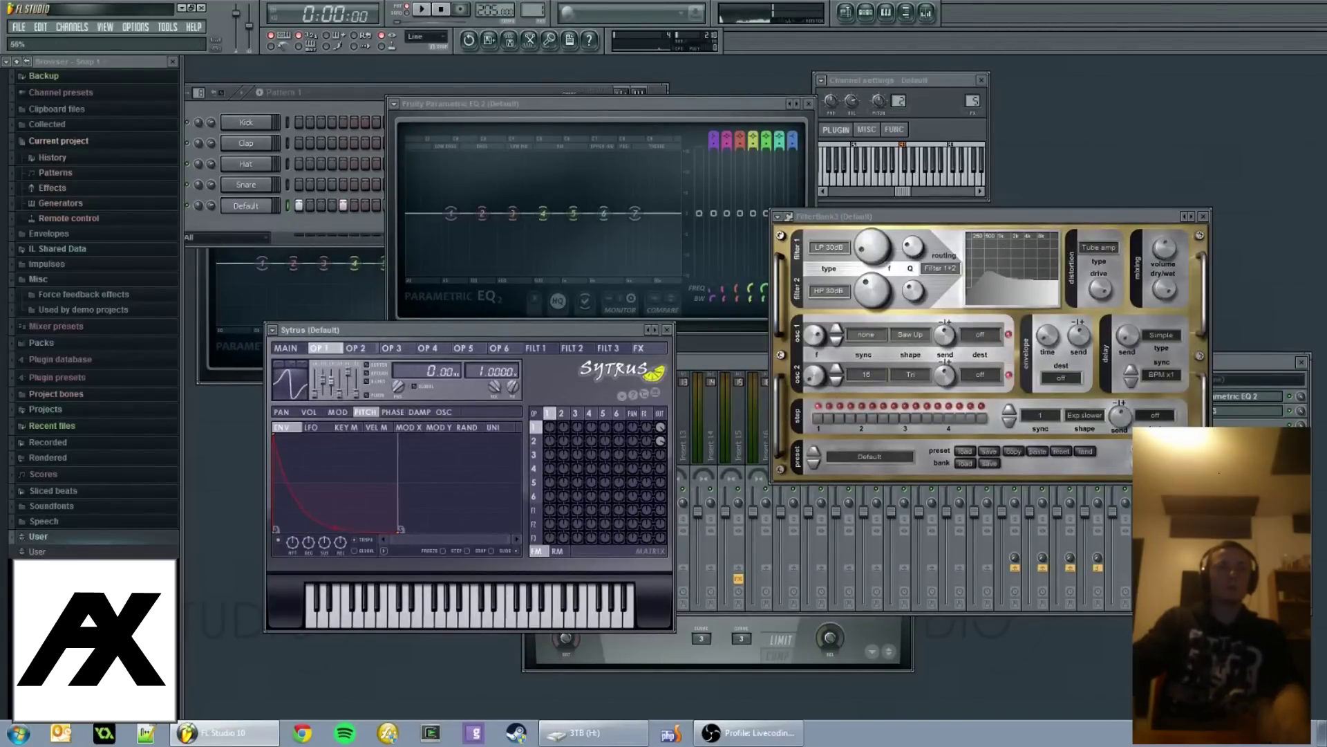
{"action": "key", "text": "space"}
{"action": "left_click_drag", "start_coordinate": [322, 380], "coordinate": [331, 391]}
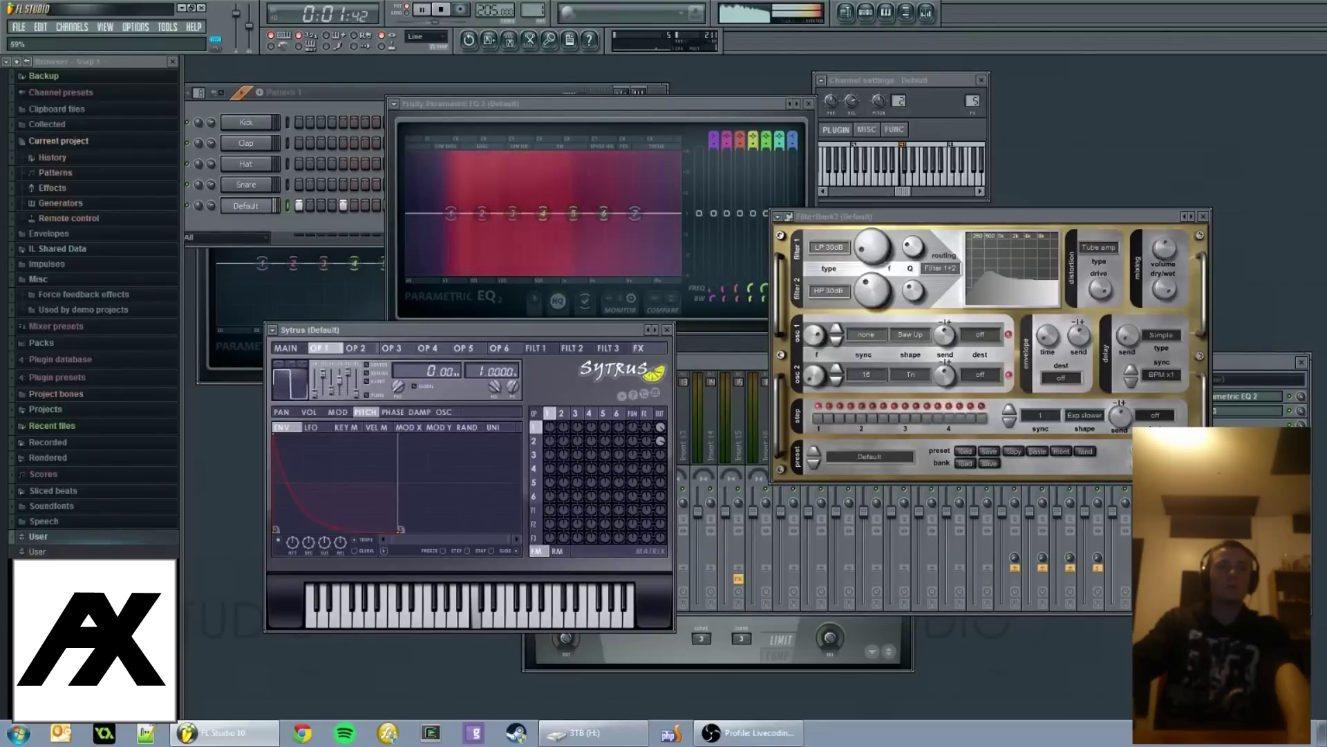
{"action": "left_click_drag", "start_coordinate": [339, 392], "coordinate": [334, 380]}
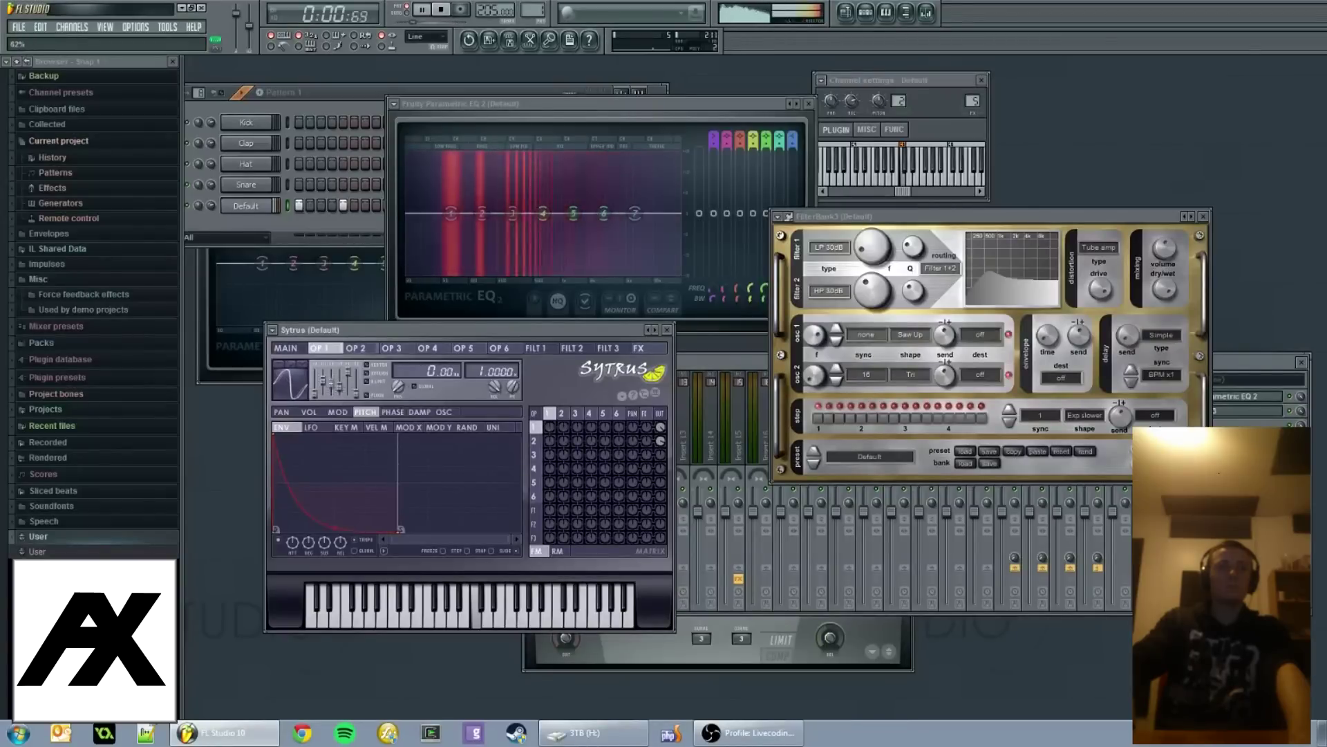
{"action": "left_click", "coordinate": [534, 441]}
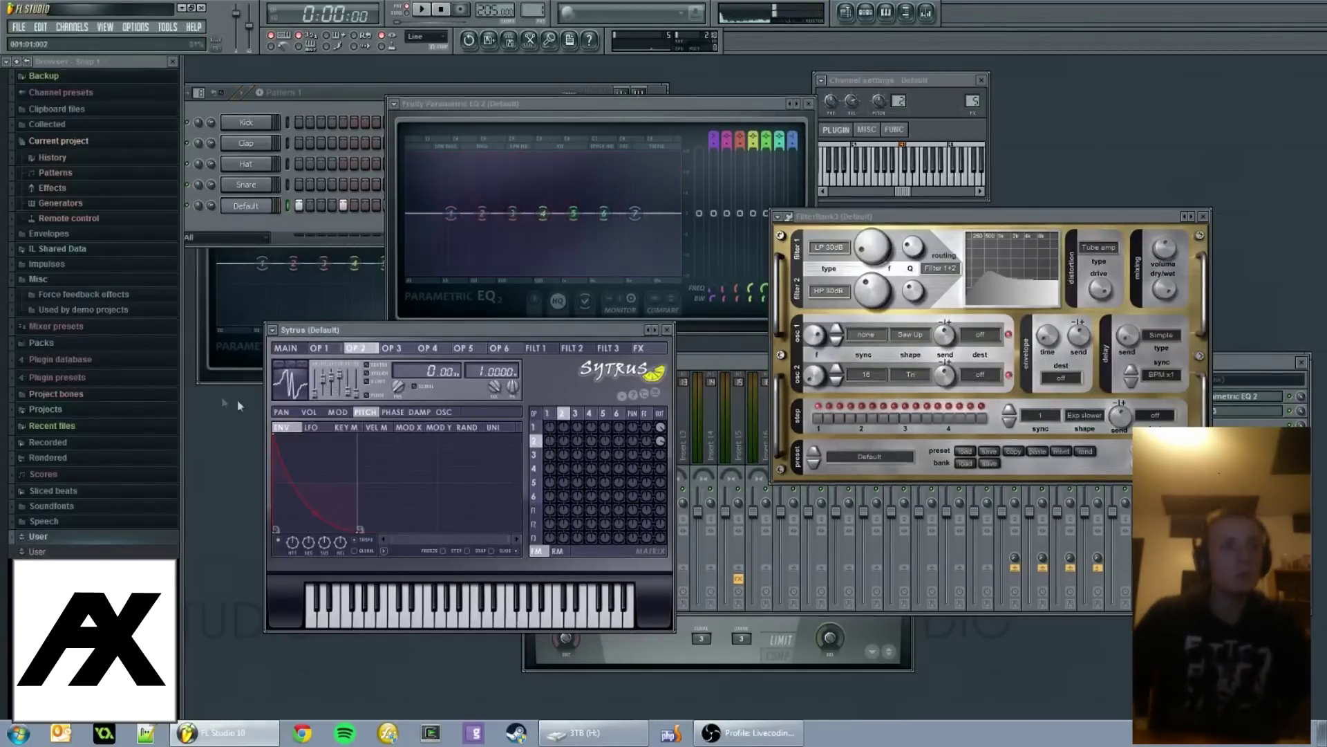
{"action": "left_click", "coordinate": [309, 411]}
Give operator 2's volume envelope a vertical attack and sharp drop, deleting its upper-left point.
{"action": "left_click_drag", "start_coordinate": [334, 531], "coordinate": [309, 545]}
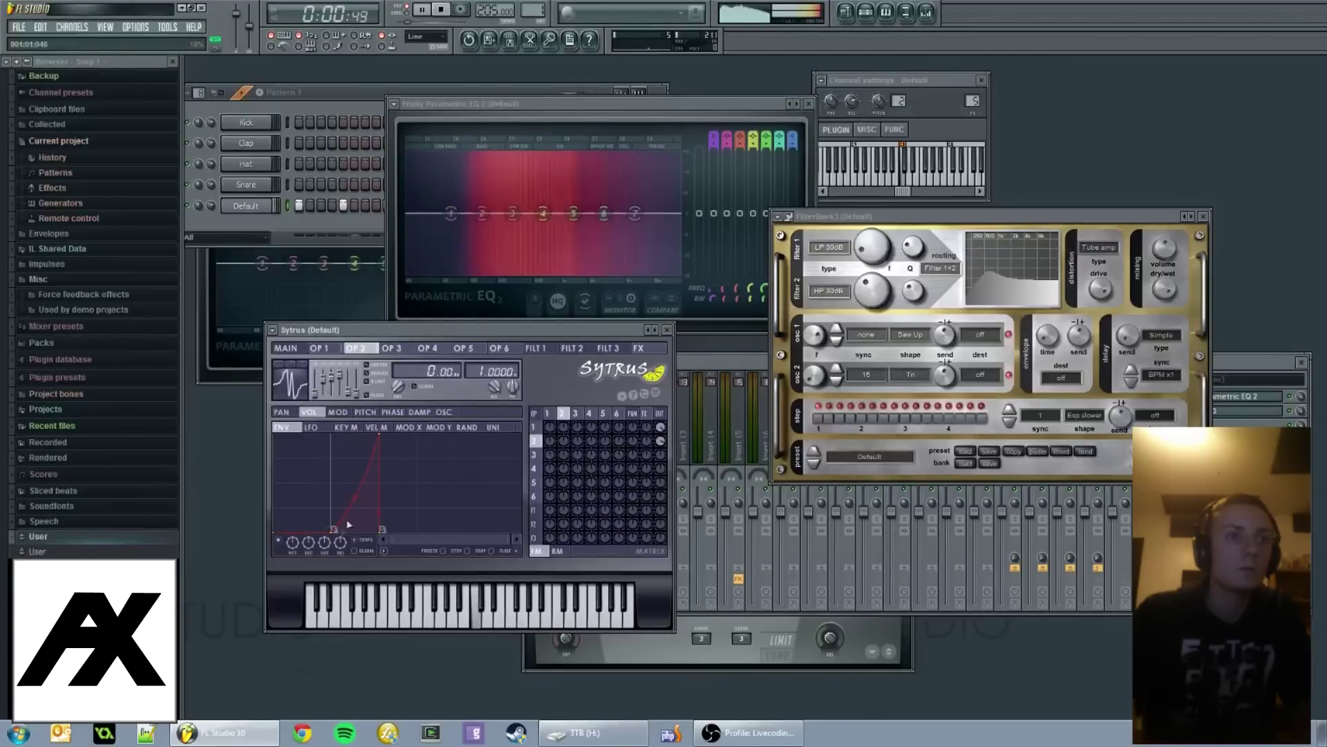
{"action": "left_click", "coordinate": [338, 413]}
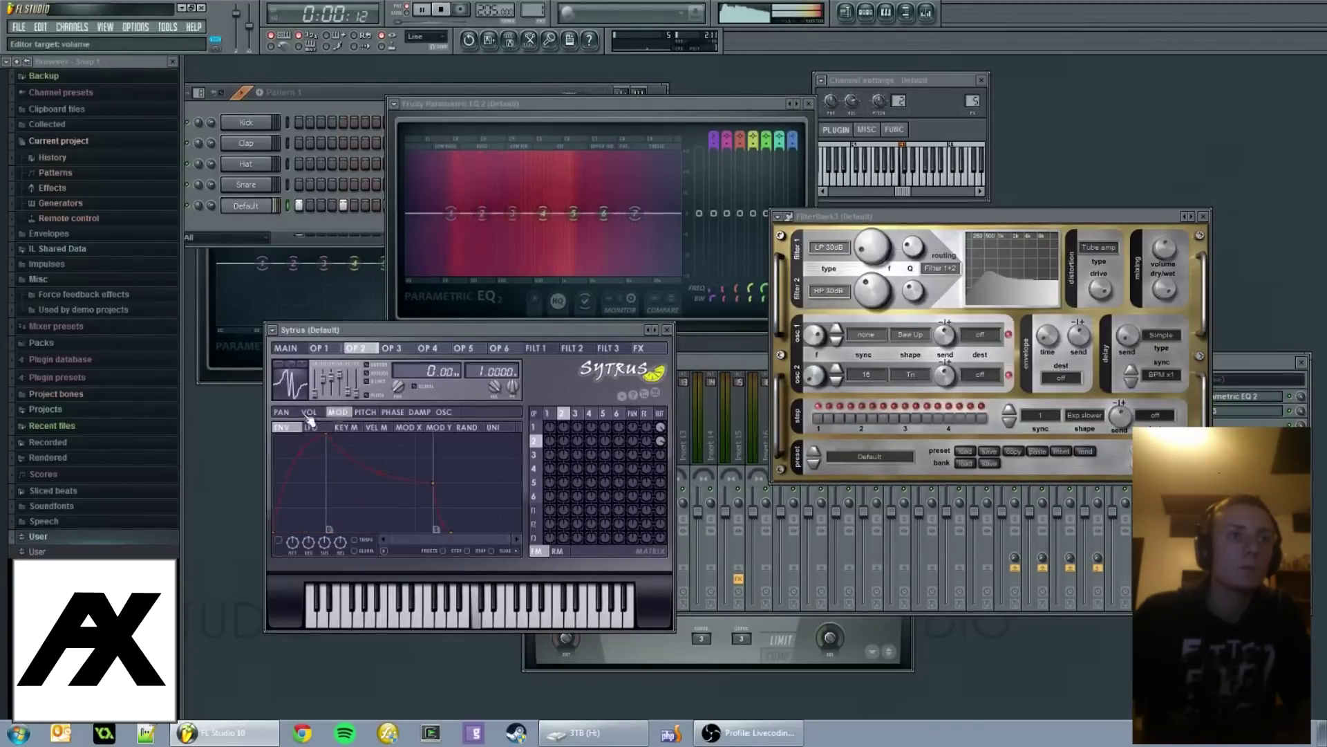
{"action": "left_click", "coordinate": [309, 413]}
{"action": "left_click_drag", "start_coordinate": [345, 434], "coordinate": [318, 423]}
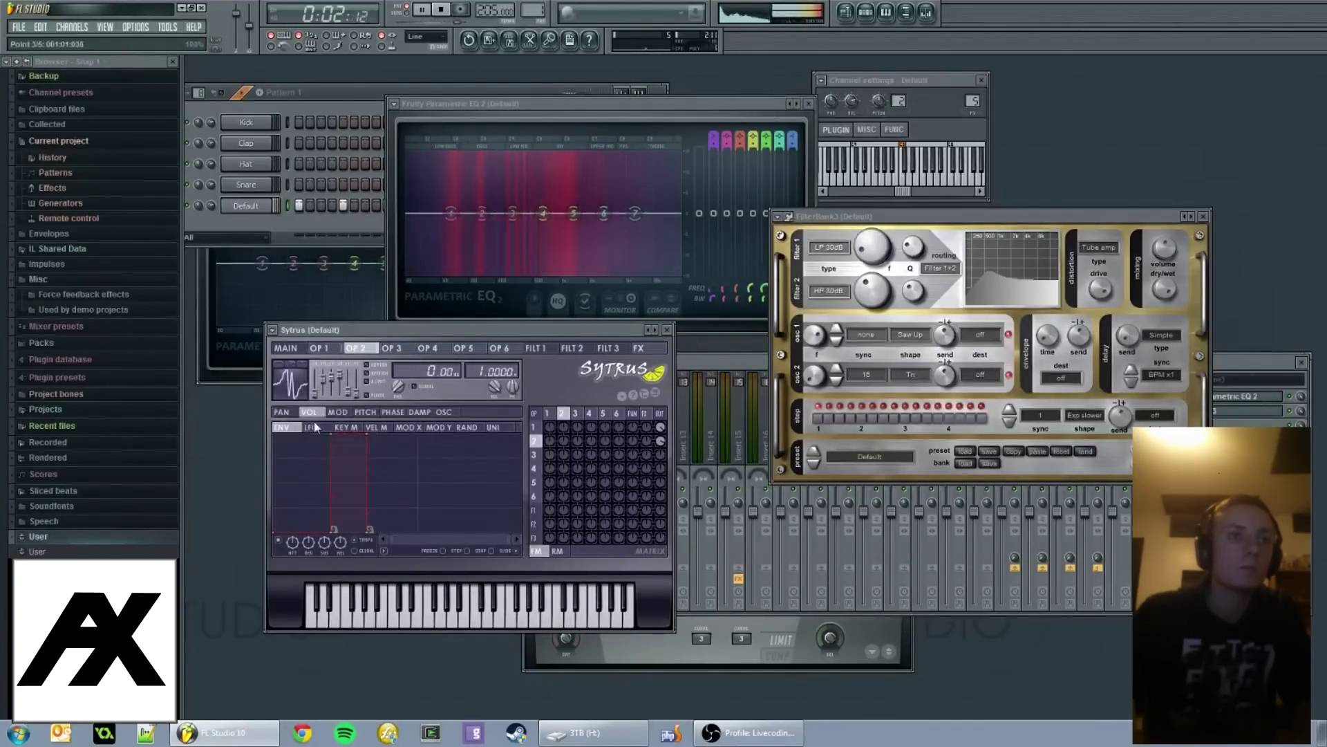
{"action": "right_click", "coordinate": [332, 434]}
{"action": "left_click", "coordinate": [366, 484]}
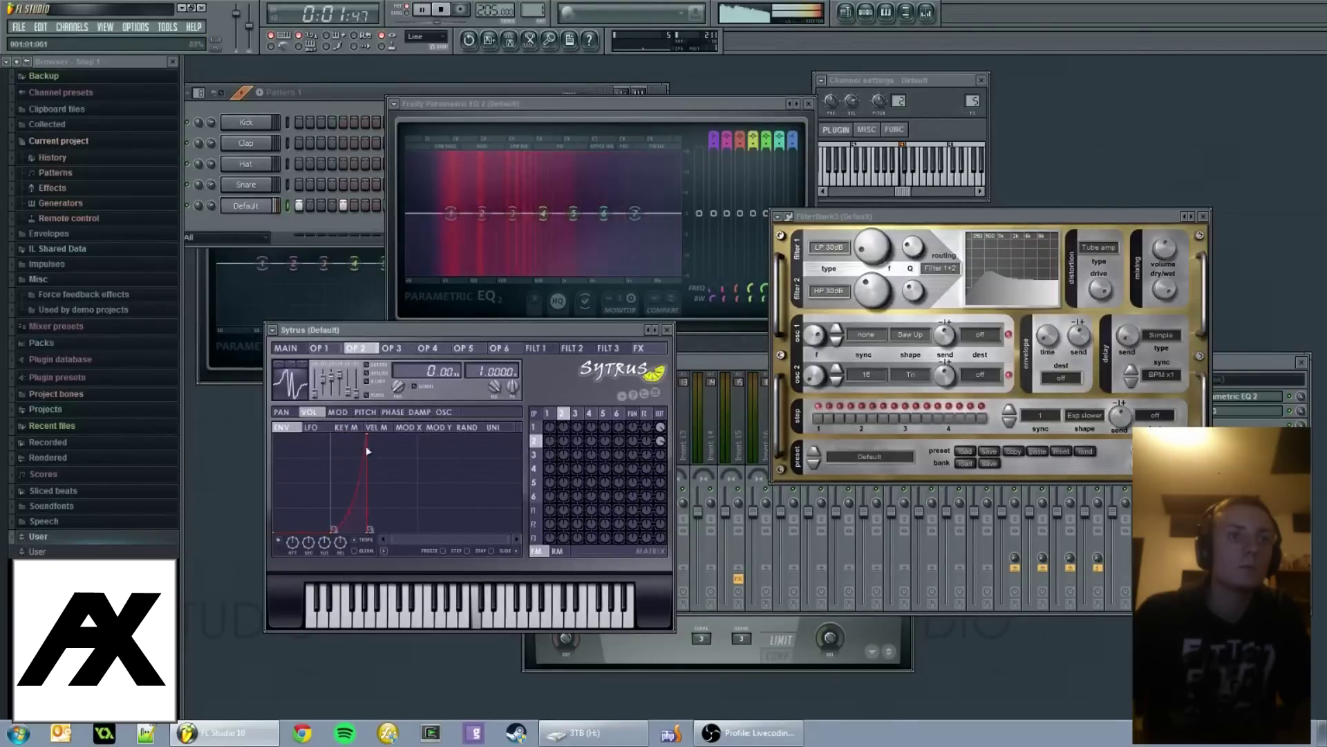
{"action": "left_click_drag", "start_coordinate": [373, 531], "coordinate": [393, 532]}
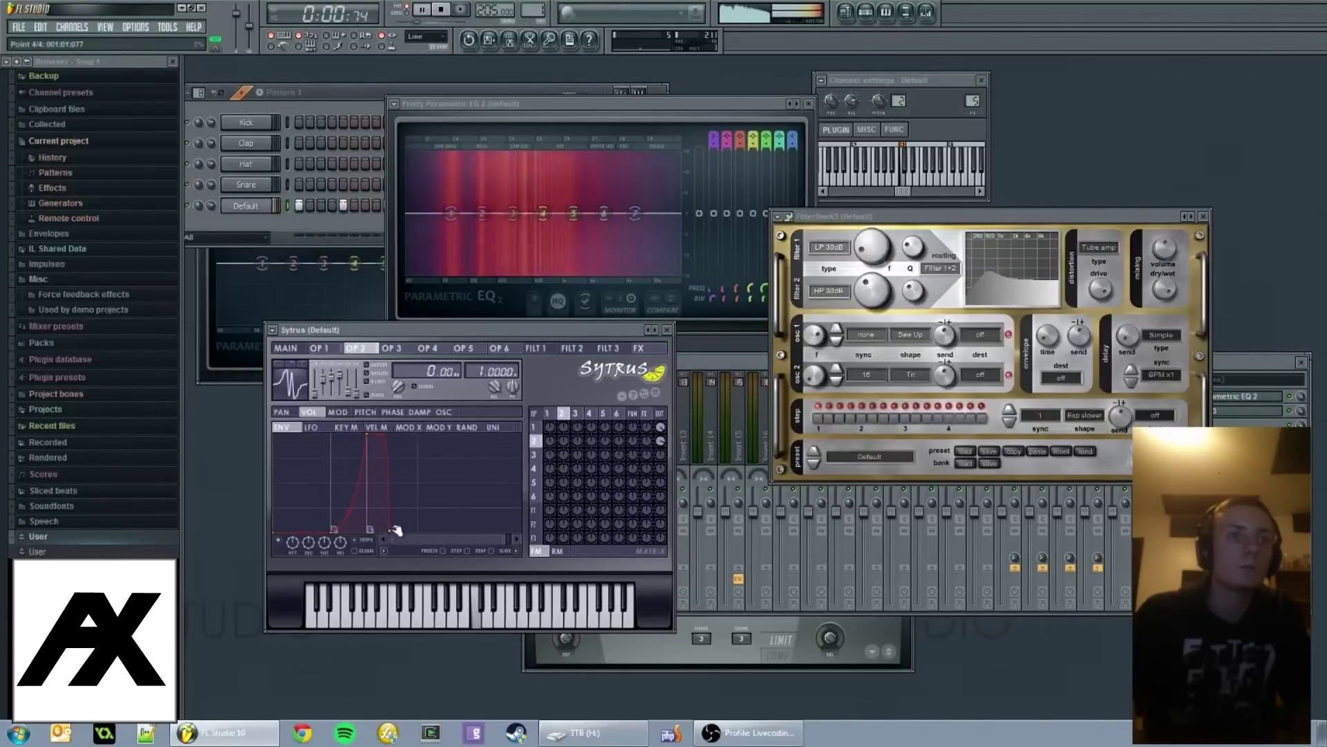
{"action": "left_click_drag", "start_coordinate": [391, 531], "coordinate": [355, 529]}
{"action": "left_click_drag", "start_coordinate": [371, 438], "coordinate": [361, 430]}
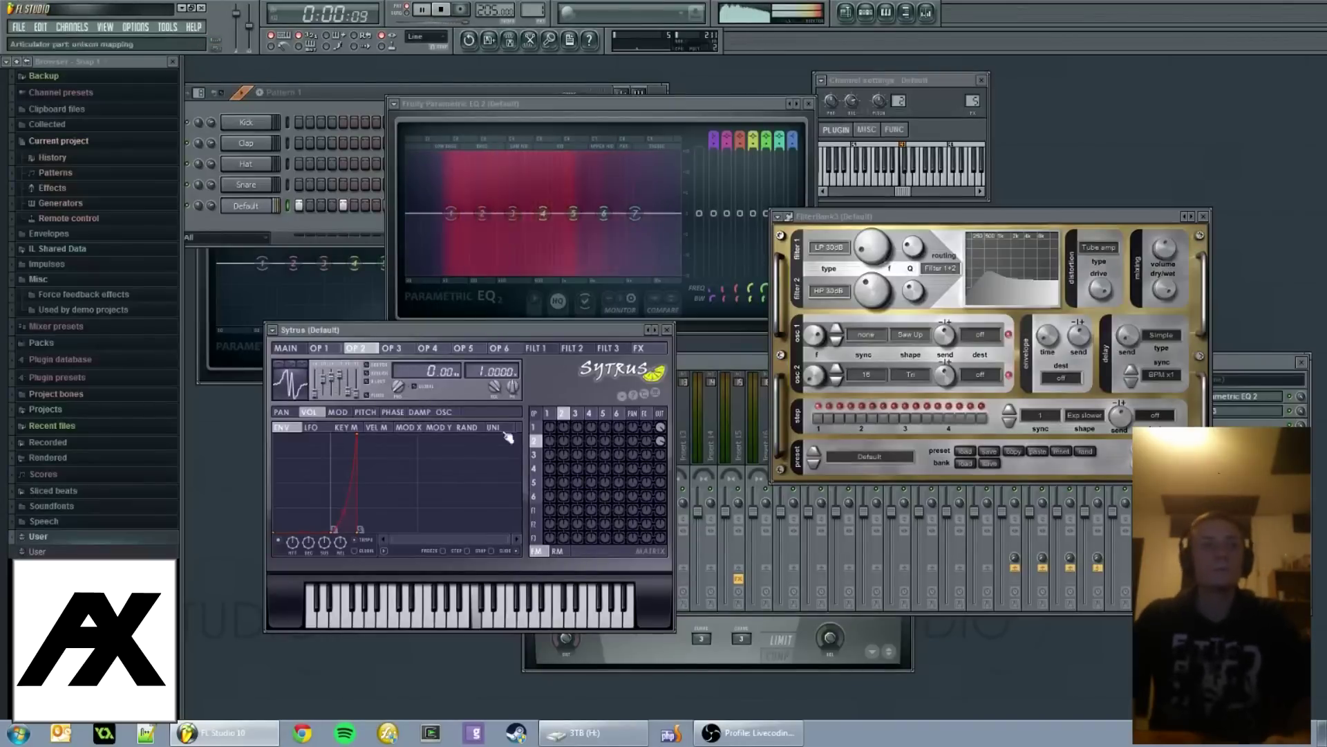
Skew operator 2's waveform to 68% and lower FilterBank3's second filter cutoff.
{"action": "mouse_move", "coordinate": [331, 378]}
{"action": "left_mouse_down"}
{"action": "mouse_move", "coordinate": [347, 376]}
{"action": "mouse_move", "coordinate": [340, 394]}
{"action": "mouse_move", "coordinate": [323, 372]}
{"action": "left_mouse_up"}
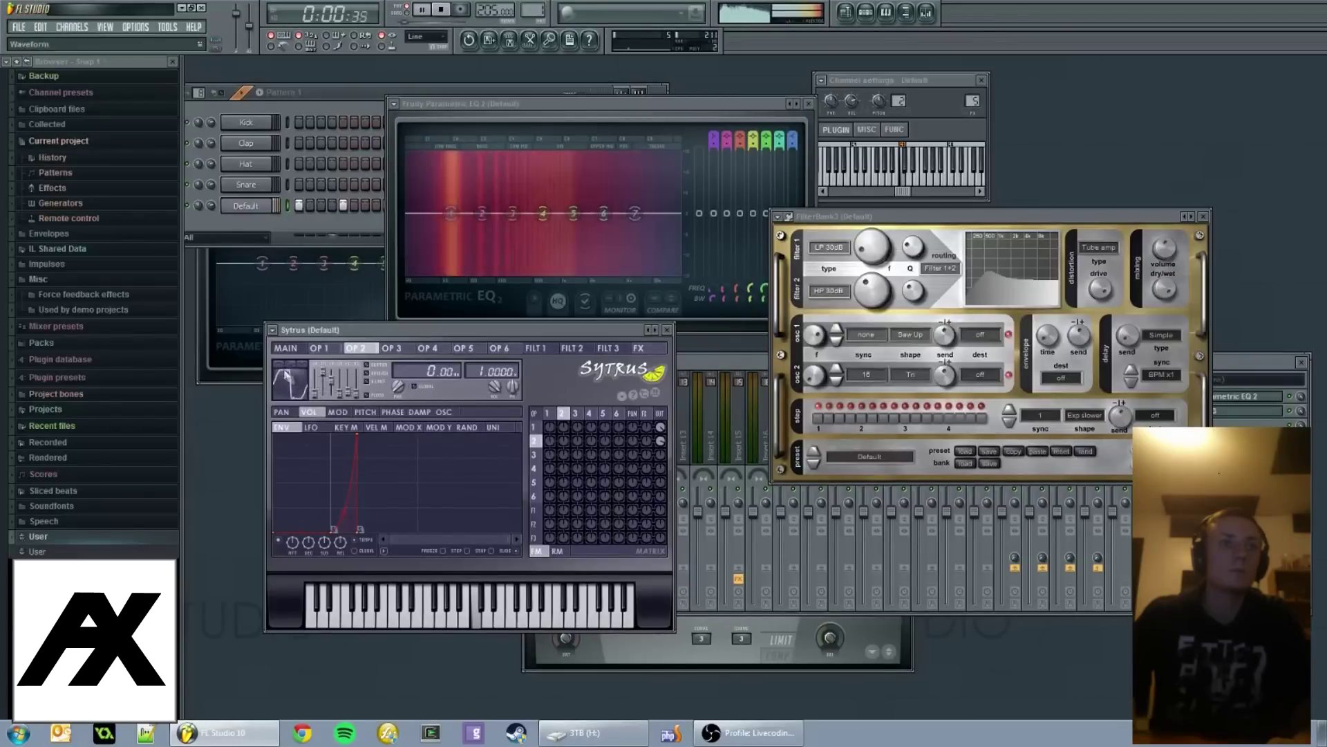
{"action": "left_click_drag", "start_coordinate": [298, 374], "coordinate": [351, 380]}
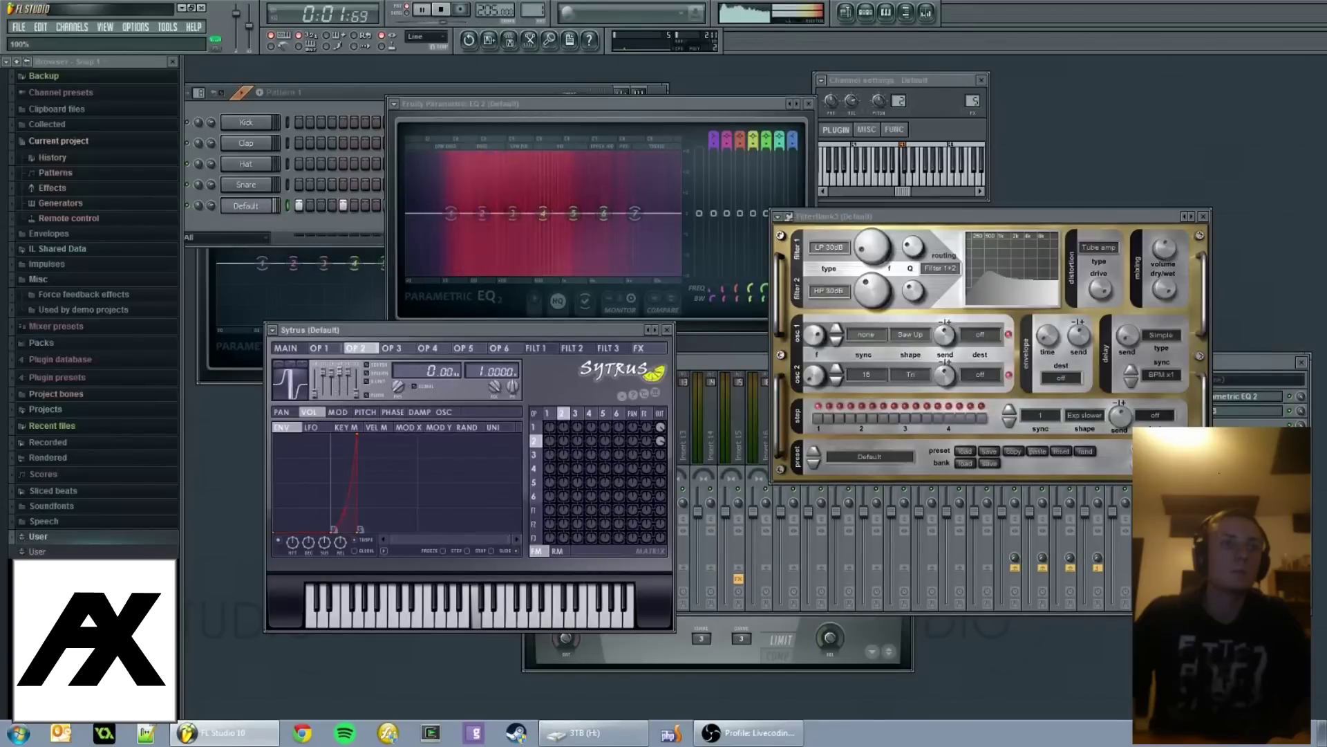
{"action": "mouse_move", "coordinate": [339, 370]}
{"action": "left_mouse_down"}
{"action": "mouse_move", "coordinate": [335, 390]}
{"action": "mouse_move", "coordinate": [332, 379]}
{"action": "left_mouse_up"}
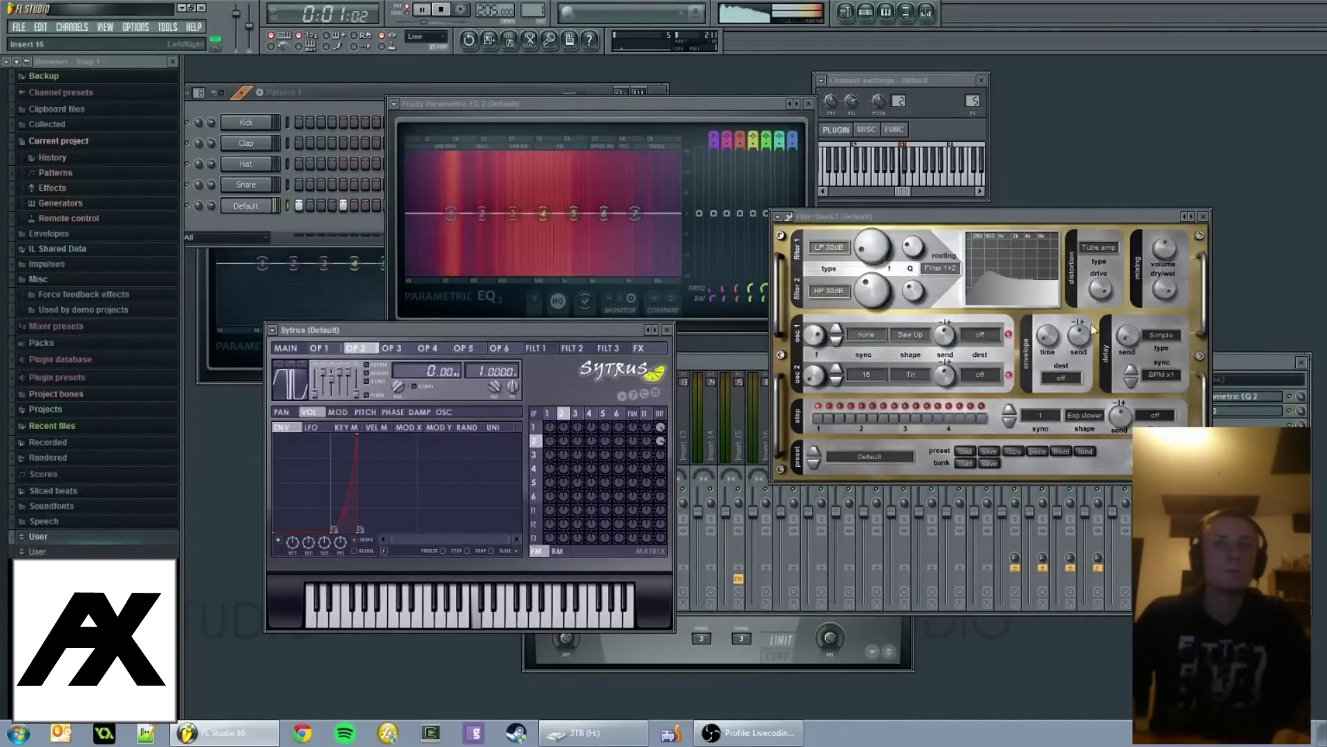
{"action": "left_click_drag", "start_coordinate": [865, 296], "coordinate": [875, 248]}
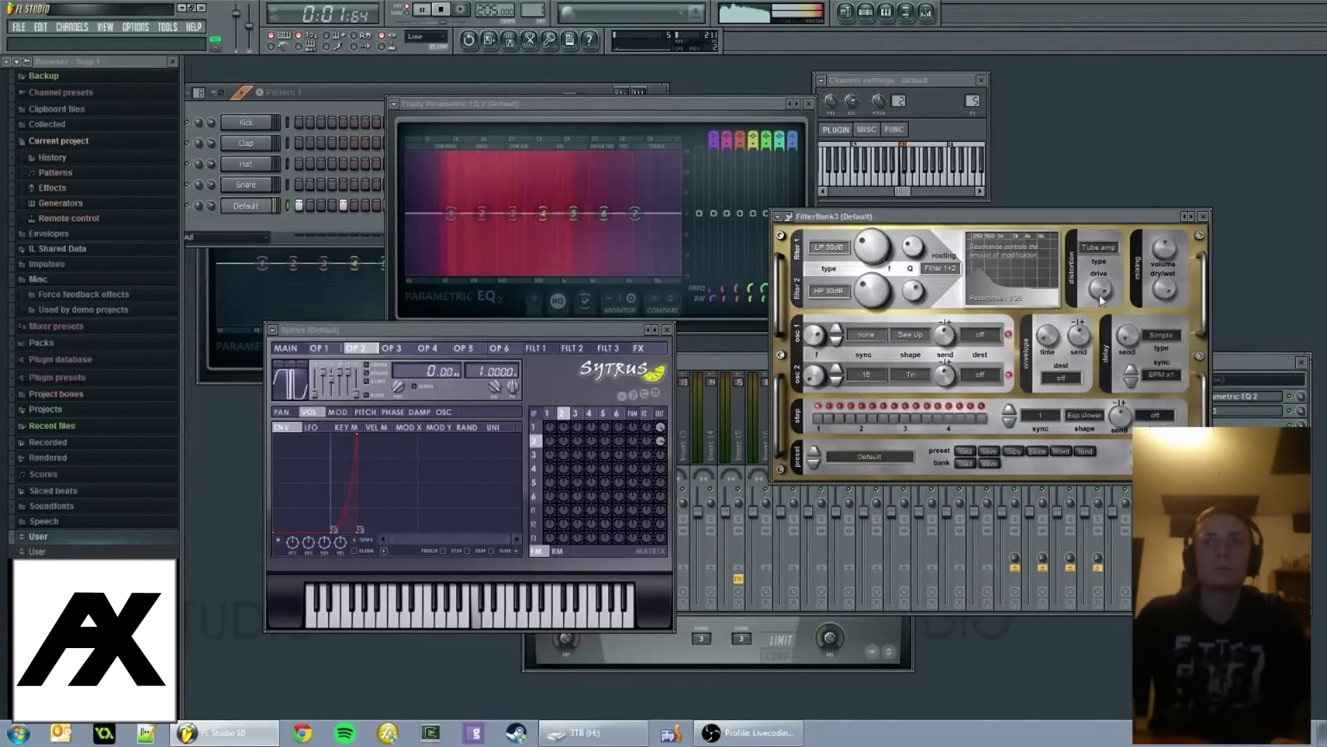
Audition Wavewrap distortion on the first FilterBank3, revert it to Tube amp, and bring the mixer forward.
{"action": "key", "text": "space"}
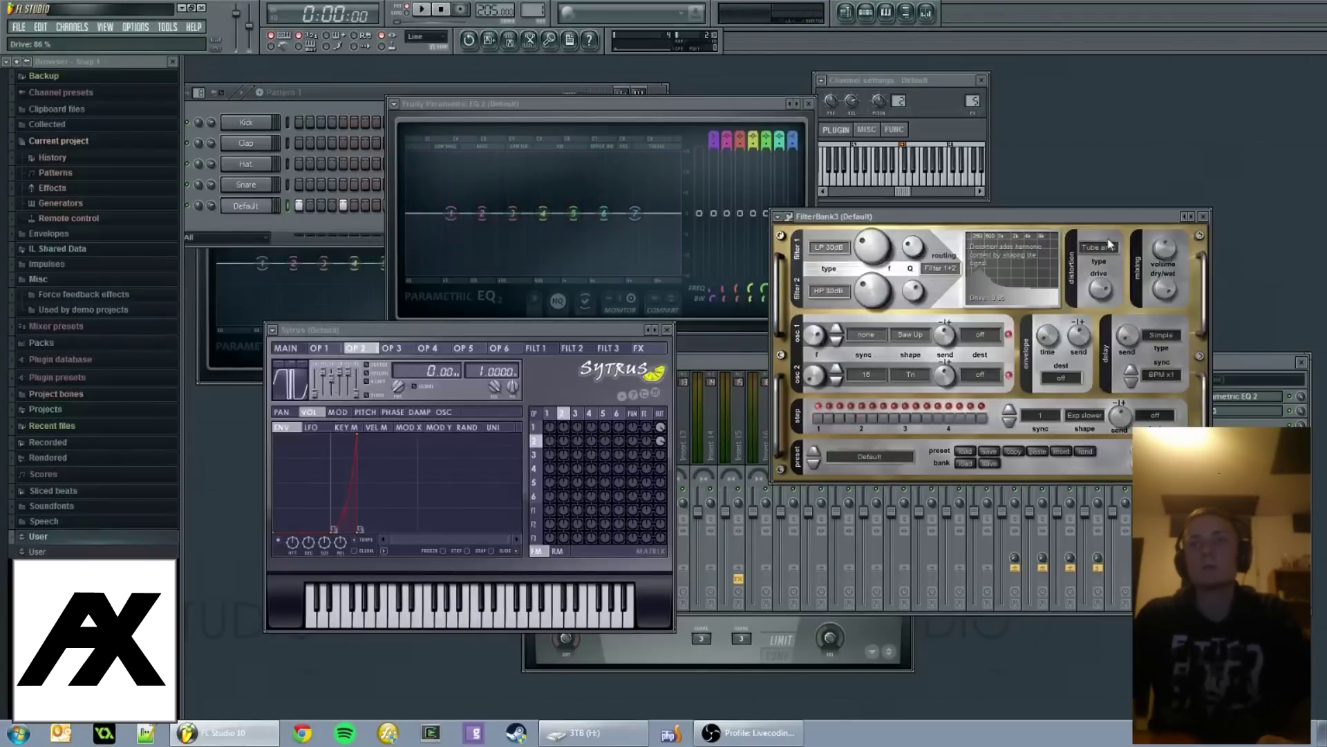
{"action": "left_click", "coordinate": [1101, 250]}
{"action": "left_click", "coordinate": [1114, 309]}
{"action": "key", "text": "space"}
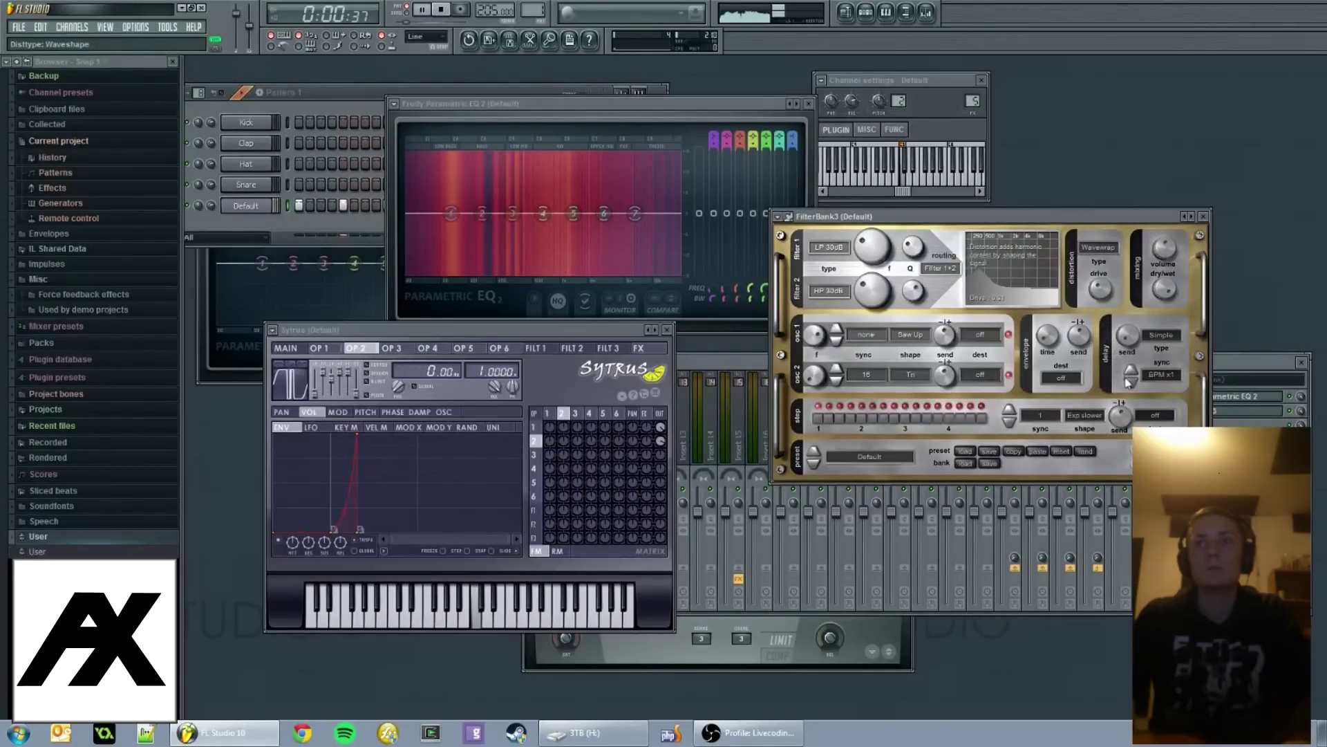
{"action": "left_click", "coordinate": [1098, 247]}
{"action": "left_click", "coordinate": [1111, 273]}
{"action": "key", "text": "space"}
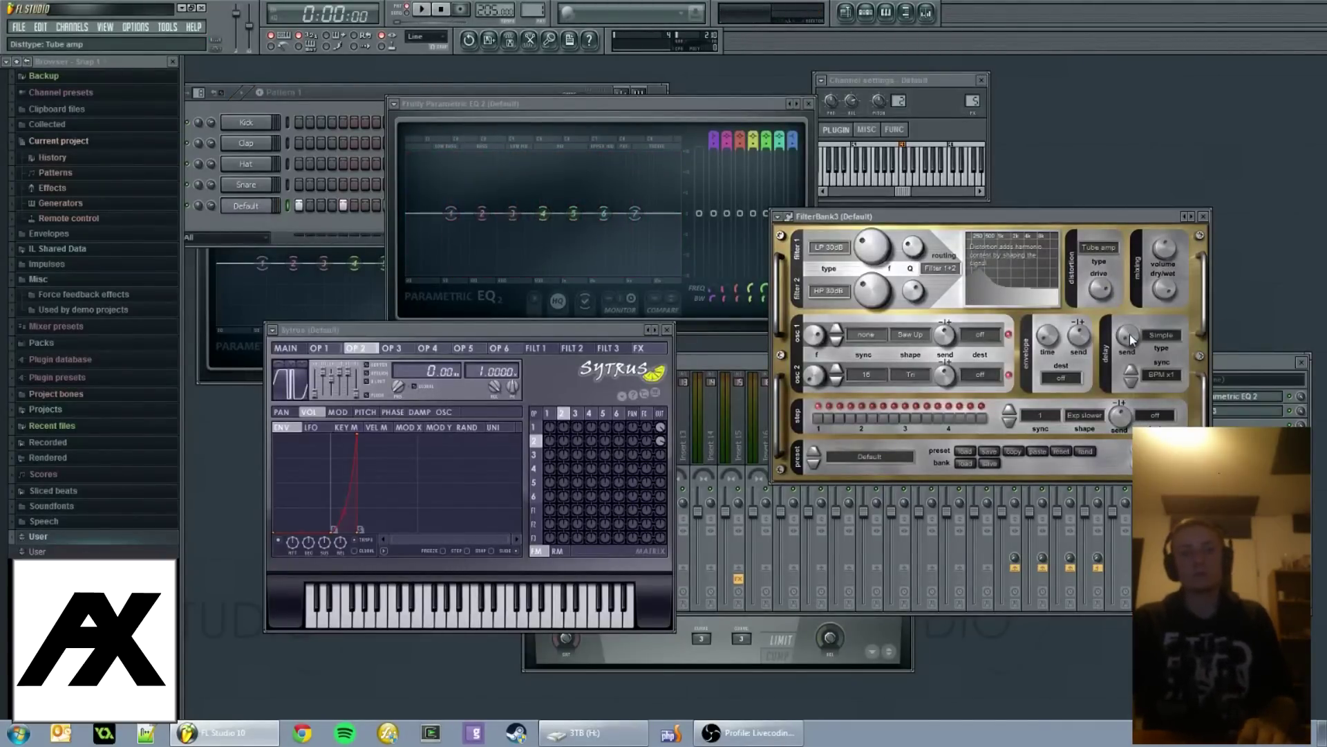
{"action": "left_click", "coordinate": [1248, 399]}
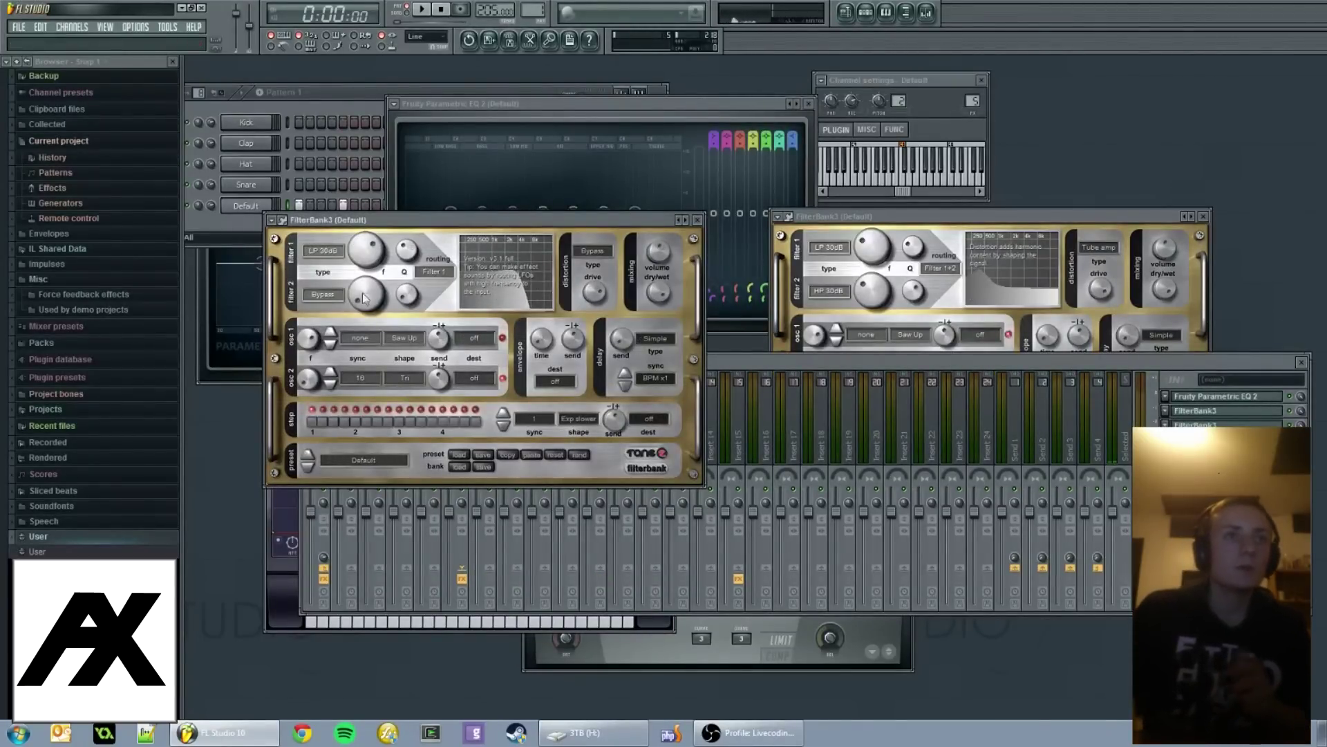
Bypass filter 1 on the new FilterBank3 and try Wavewrap distortion.
{"action": "left_click", "coordinate": [308, 252]}
{"action": "left_click", "coordinate": [325, 259]}
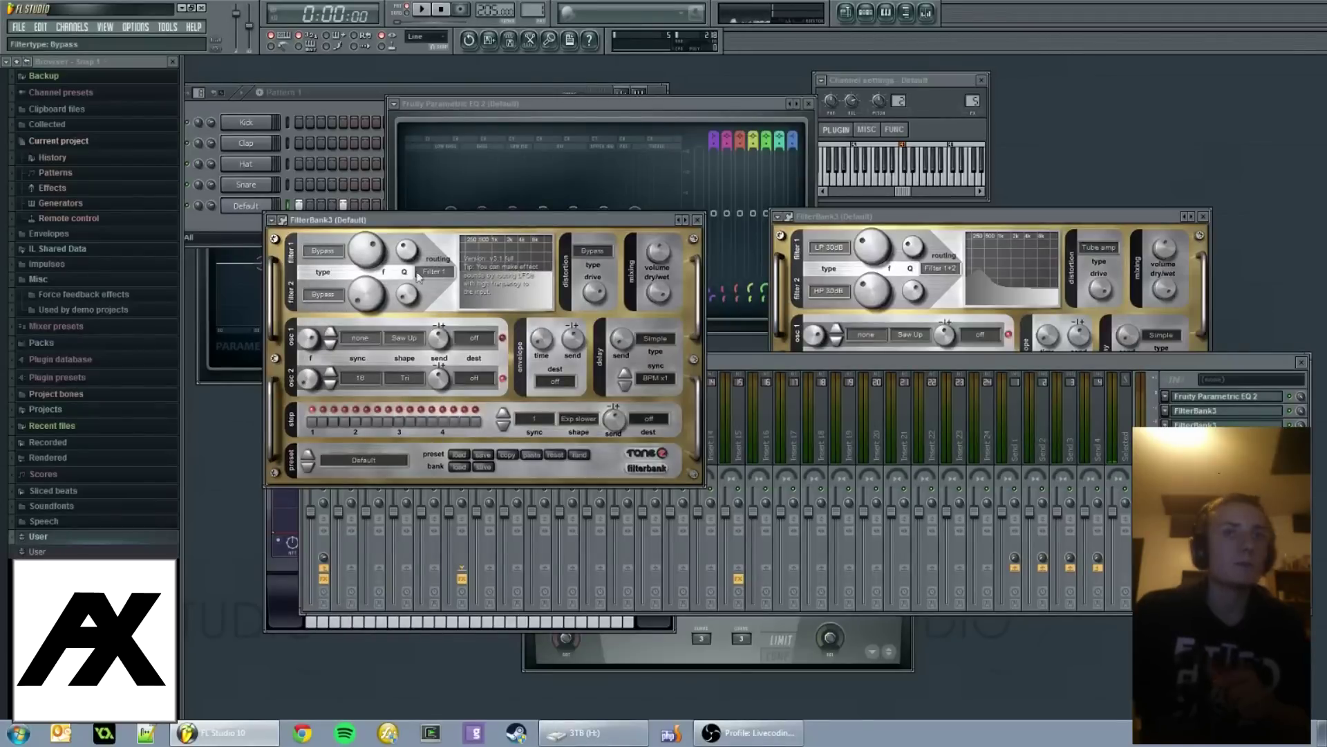
{"action": "key", "text": "space"}
{"action": "key", "text": "space"}
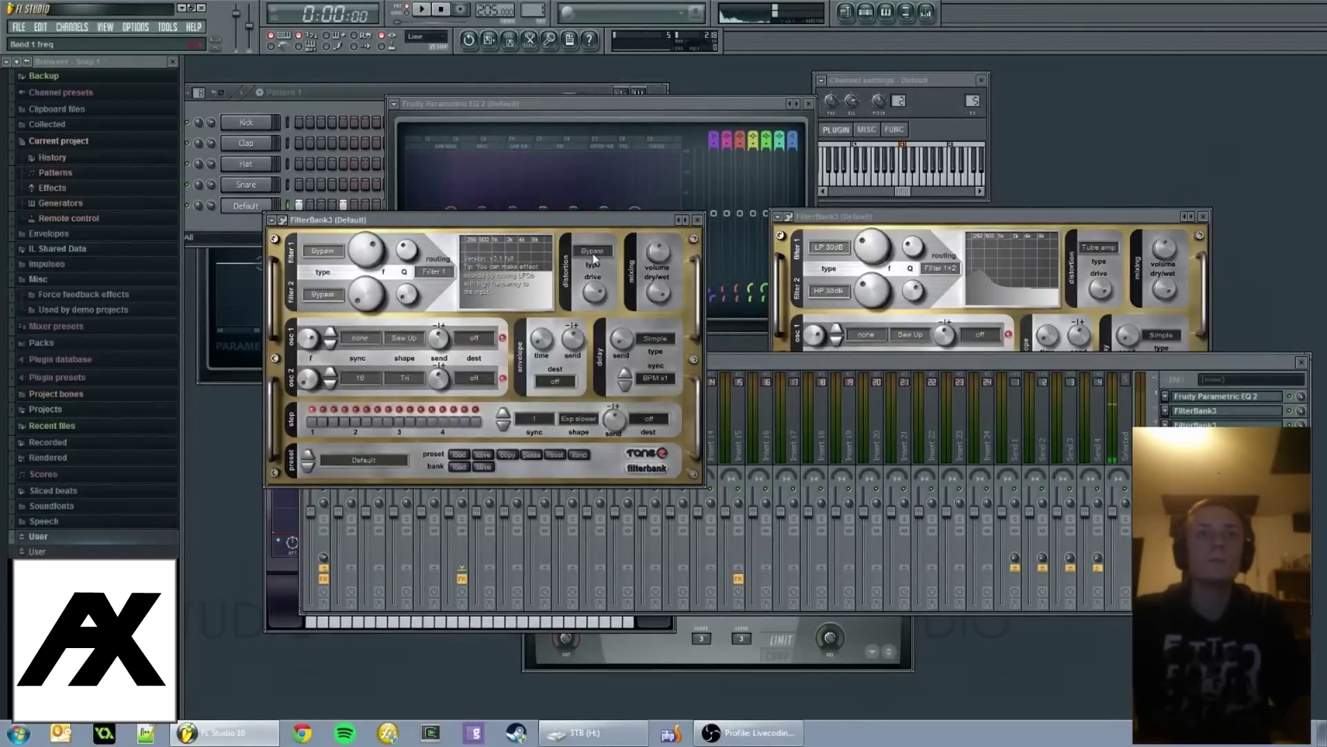
{"action": "left_click", "coordinate": [592, 250]}
{"action": "left_click", "coordinate": [625, 314]}
{"action": "key", "text": "space"}
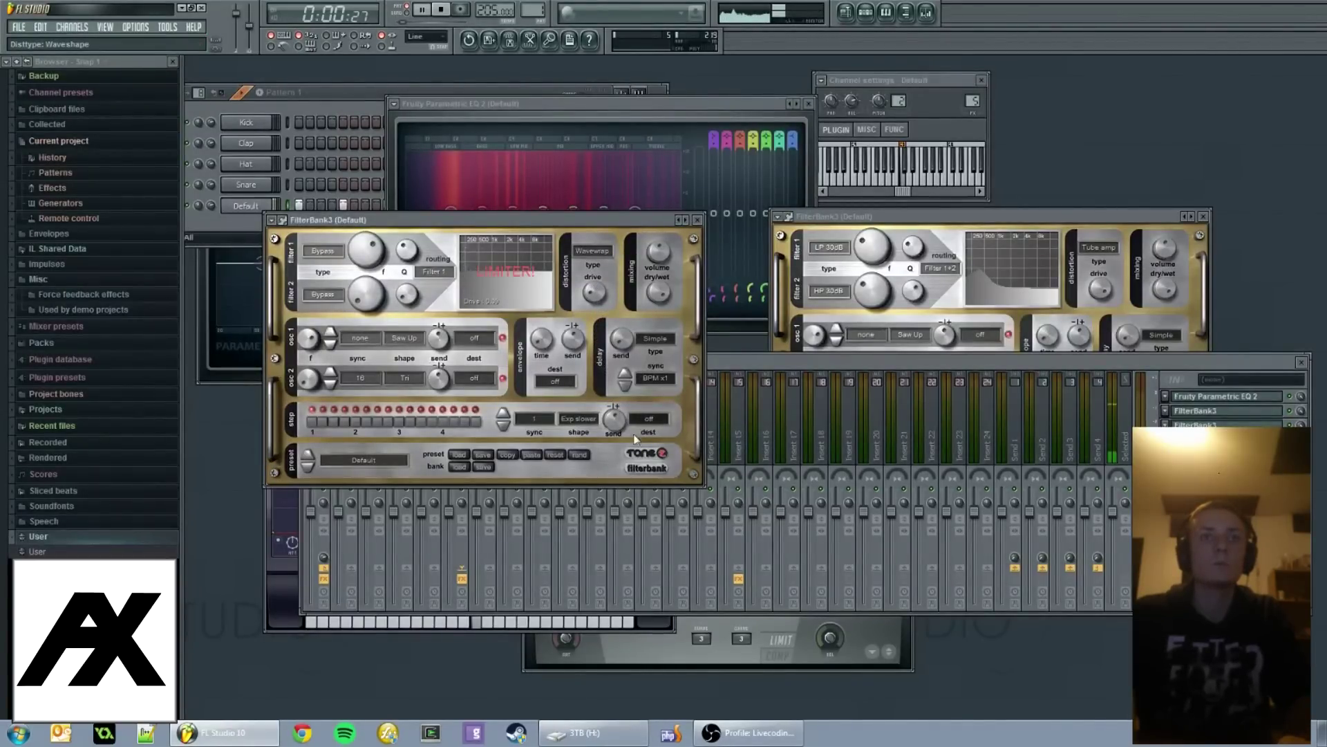
Audition Bitcrush, Presence and Waveshape distortion types, settling on Tube amp.
{"action": "left_click", "coordinate": [592, 250]}
{"action": "left_click", "coordinate": [603, 337]}
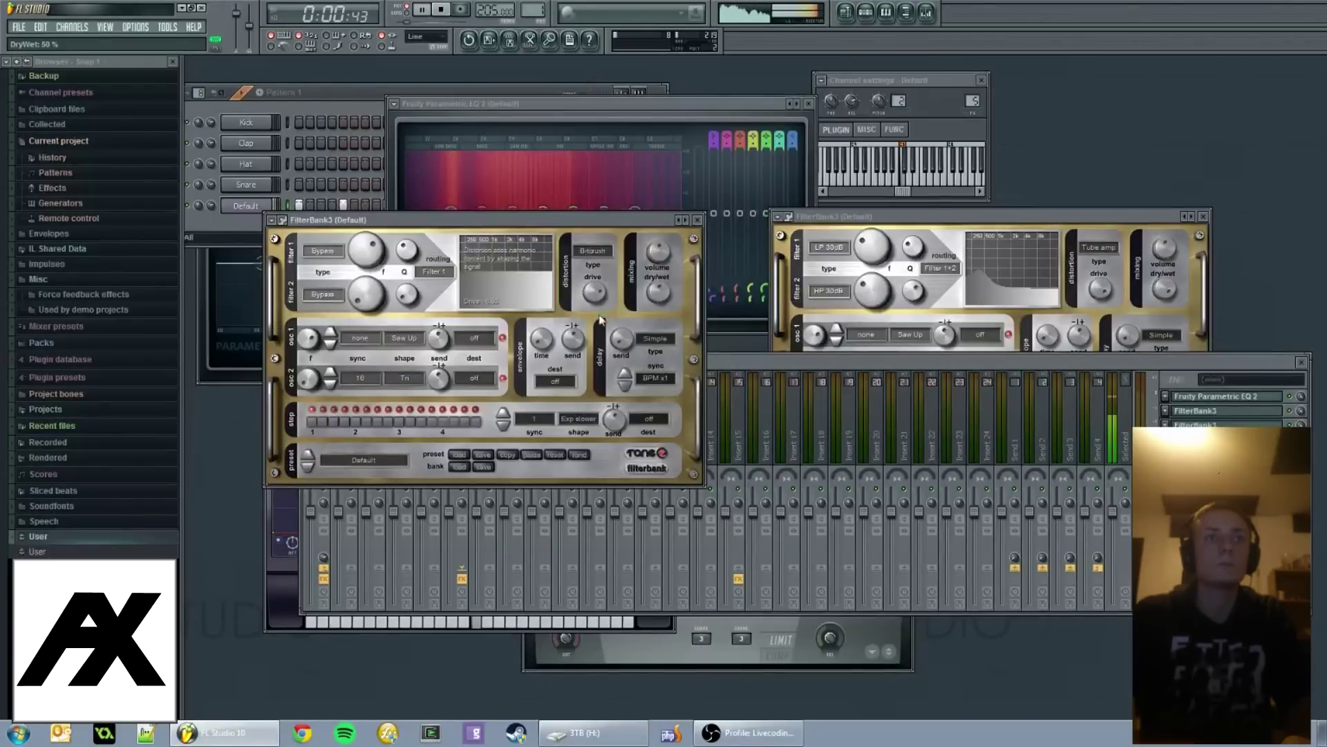
{"action": "left_click", "coordinate": [593, 251]}
{"action": "left_click", "coordinate": [591, 292]}
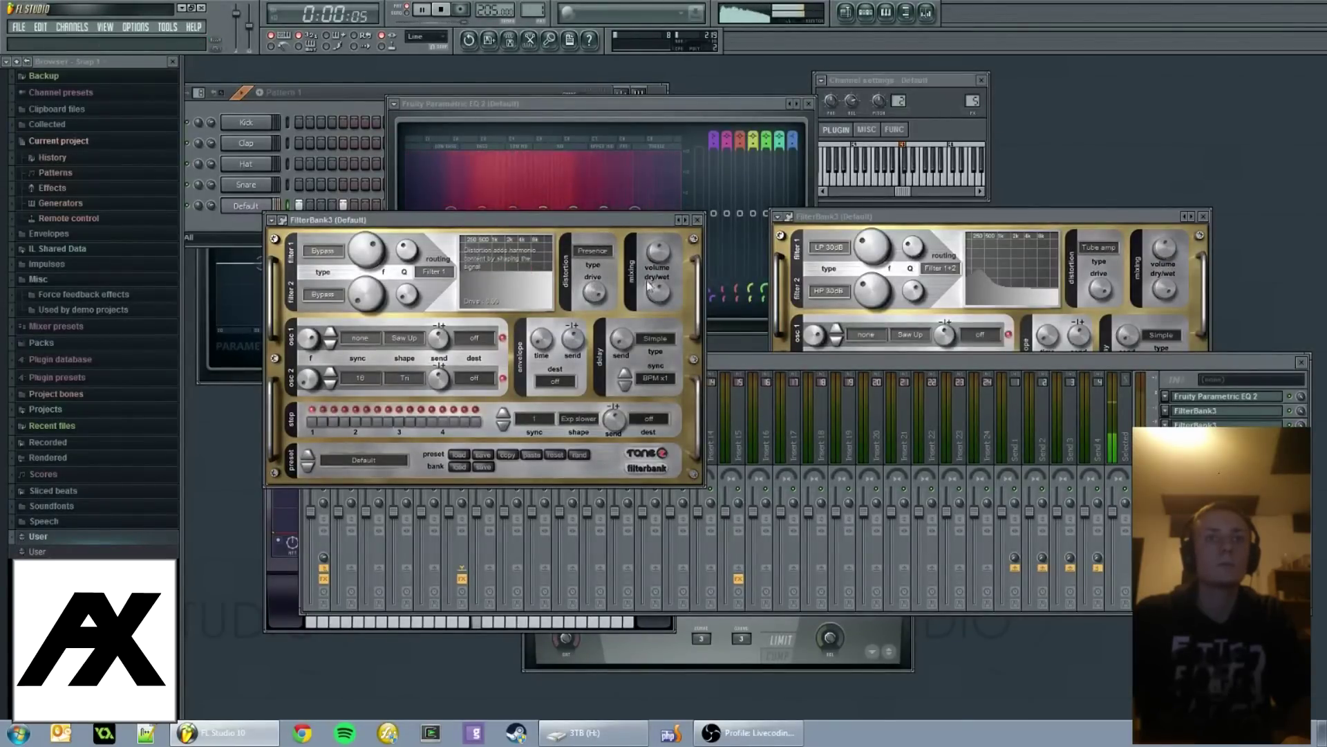
{"action": "left_click", "coordinate": [592, 250]}
{"action": "left_click", "coordinate": [611, 325]}
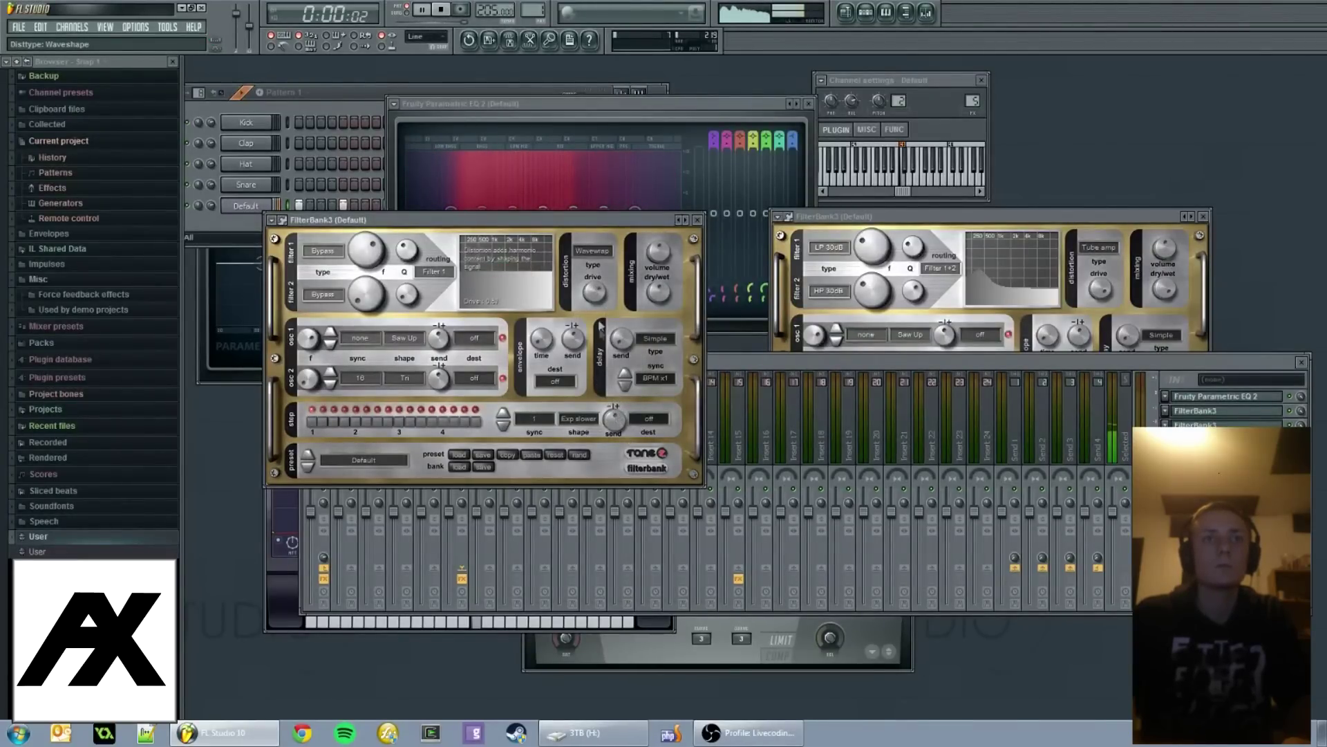
{"action": "left_click", "coordinate": [592, 250]}
{"action": "left_click", "coordinate": [596, 297]}
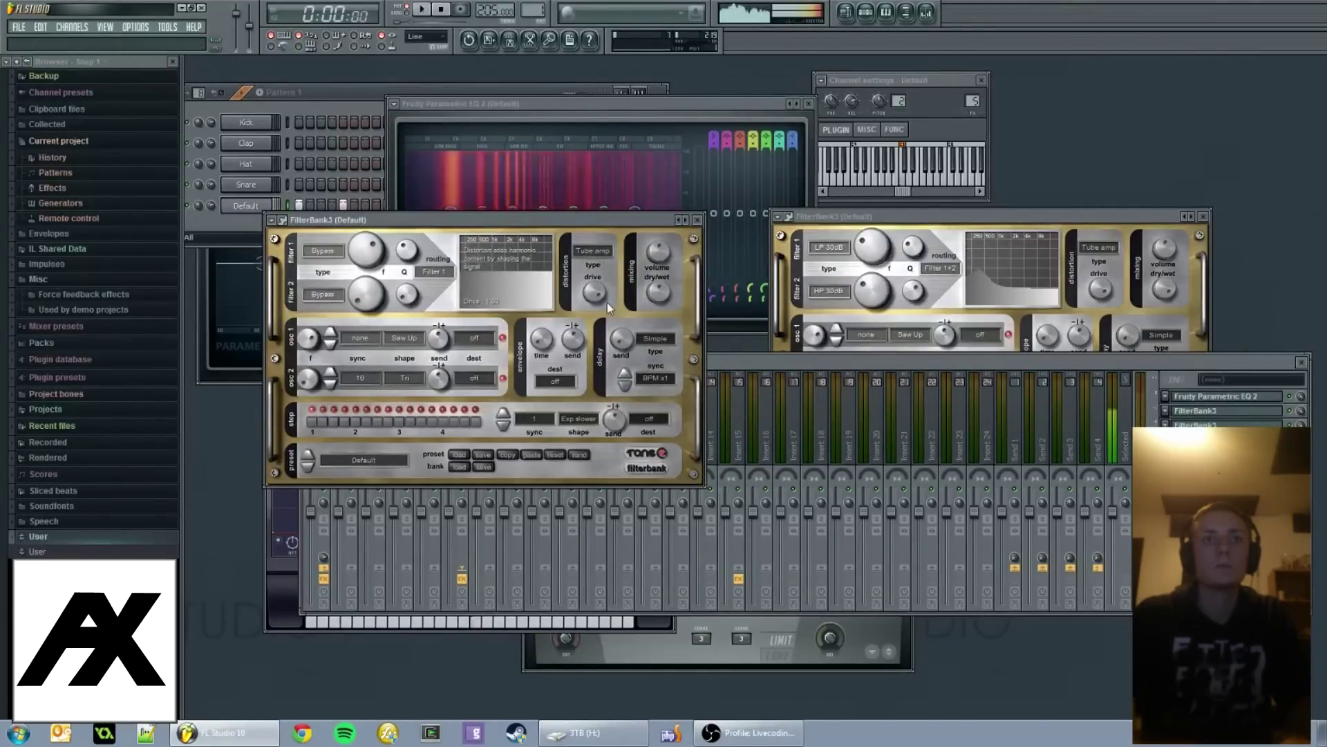
{"action": "key", "text": "space"}
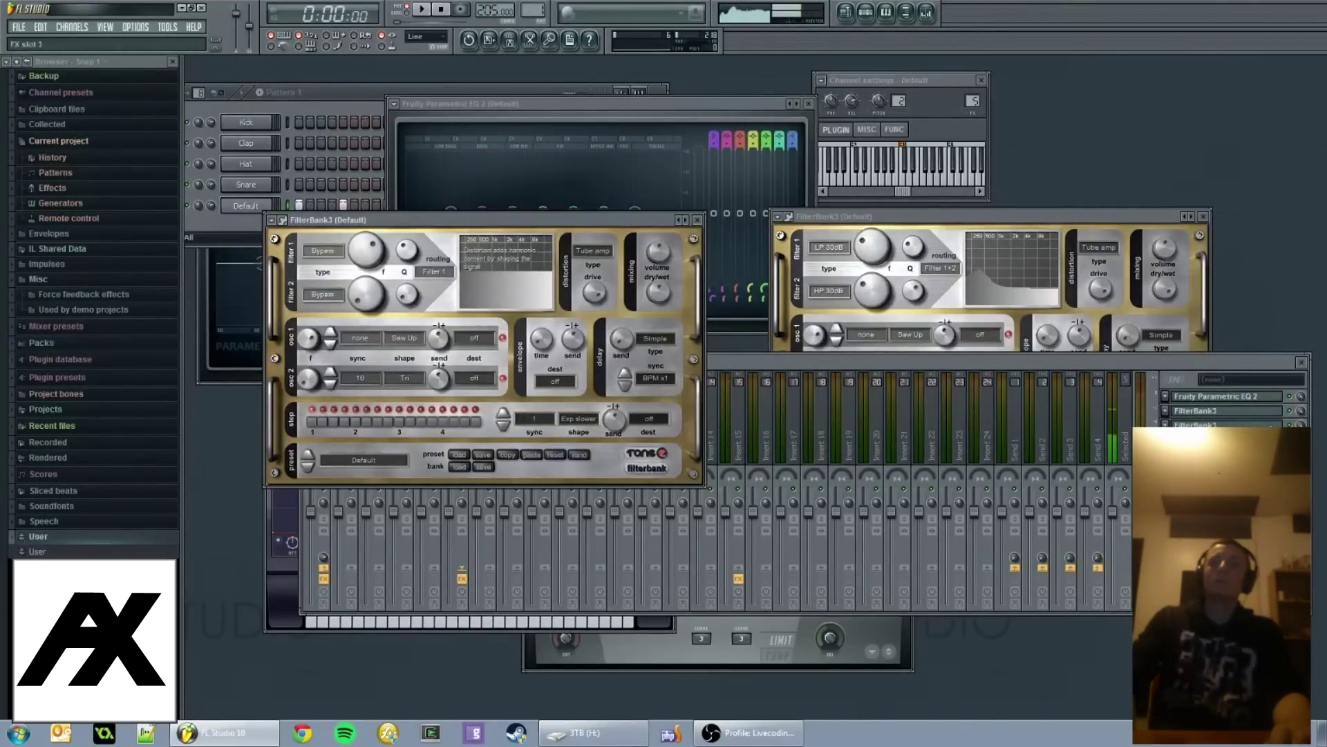
{"action": "left_click", "coordinate": [1291, 424]}
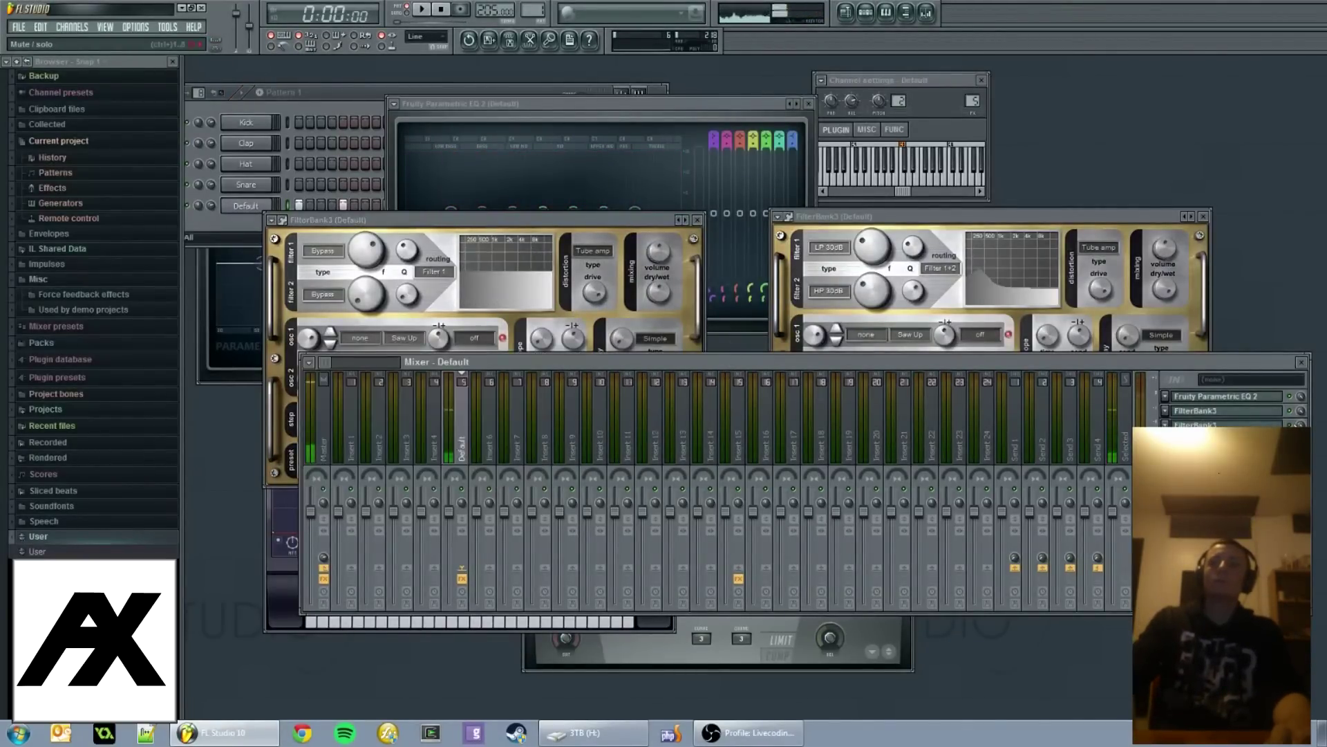
On the original FilterBank3 raise filter 1 cutoff to ~133 Hz and filter 2 to 726 Hz, lowering tempo slightly.
{"action": "left_click", "coordinate": [1218, 417]}
{"action": "key", "text": "space"}
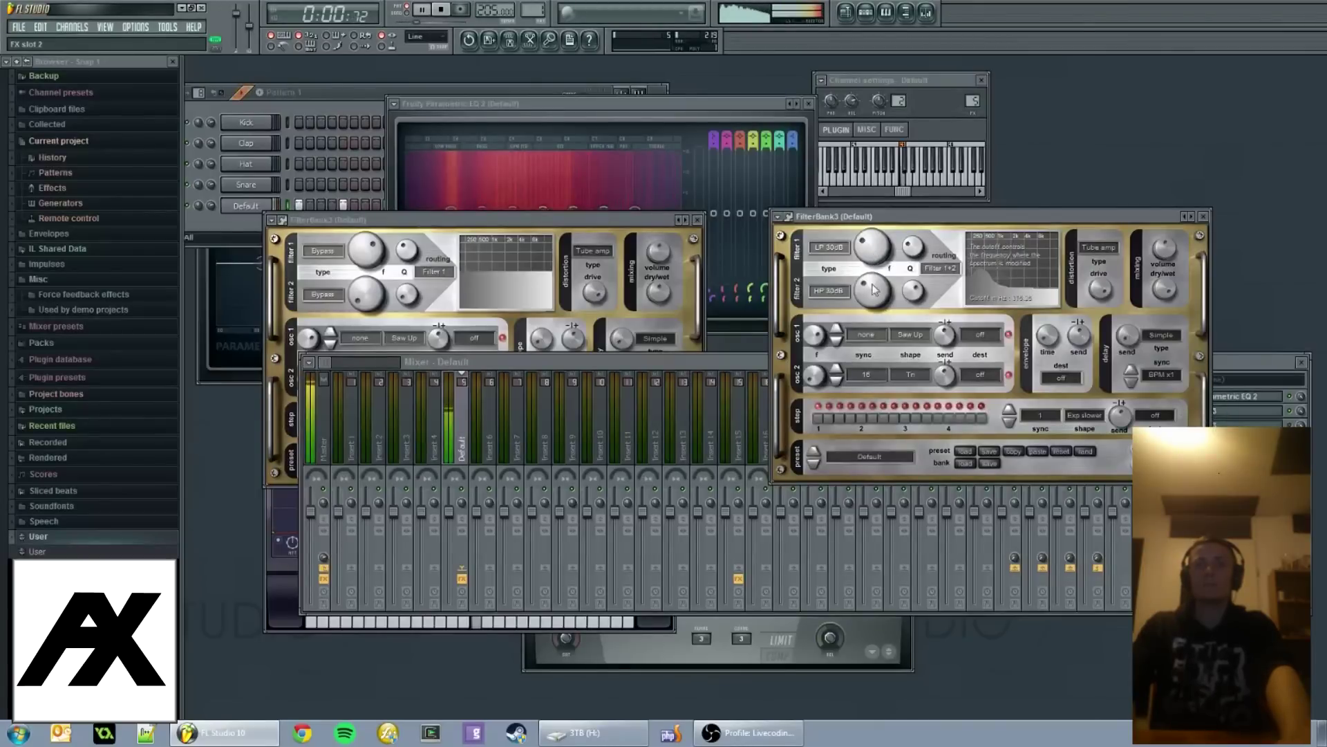
{"action": "left_click_drag", "start_coordinate": [882, 248], "coordinate": [898, 246]}
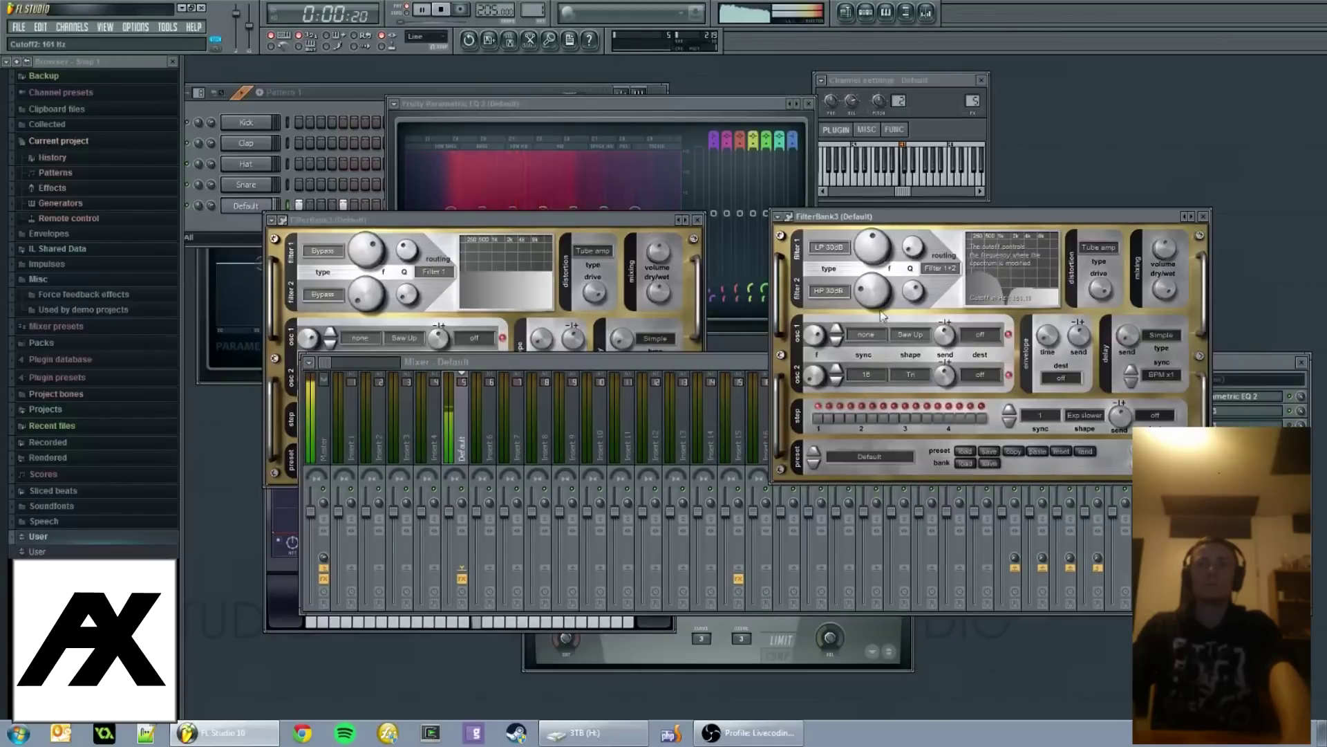
{"action": "left_click_drag", "start_coordinate": [882, 303], "coordinate": [887, 290]}
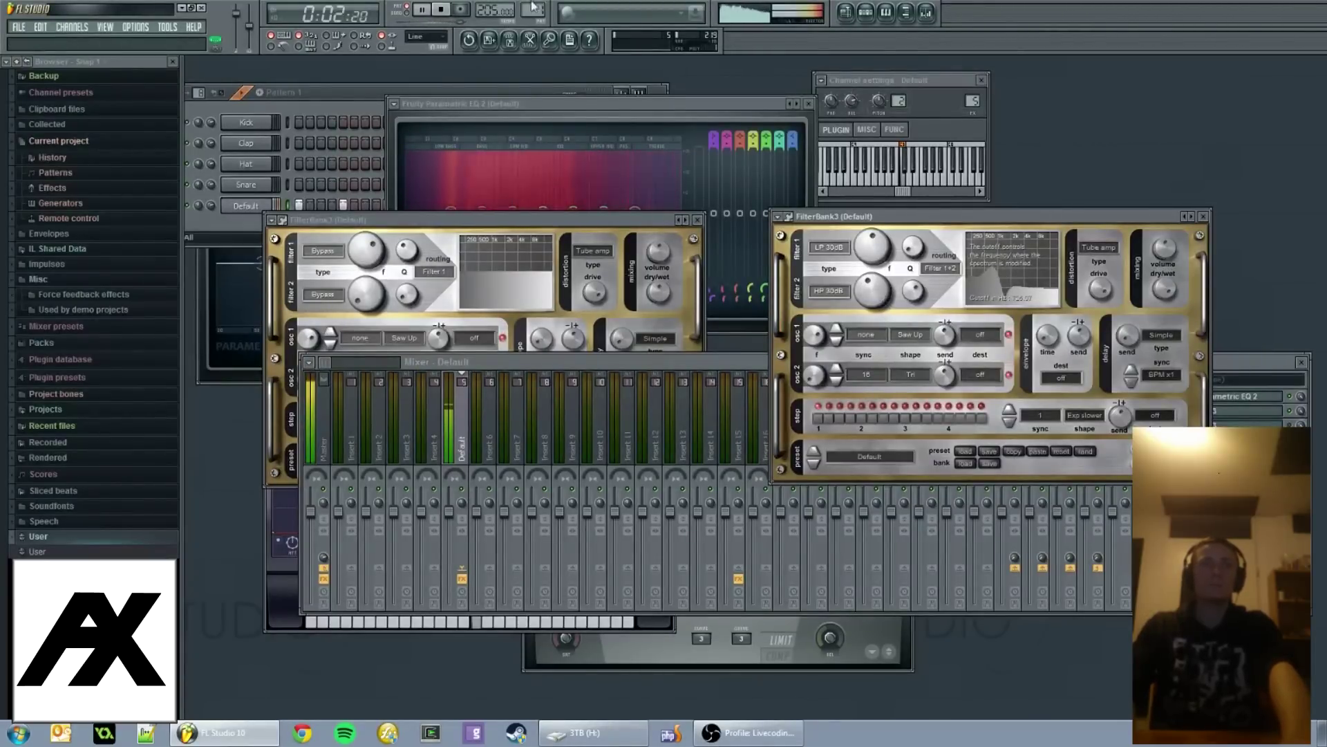
{"action": "left_click_drag", "start_coordinate": [488, 11], "coordinate": [496, 80]}
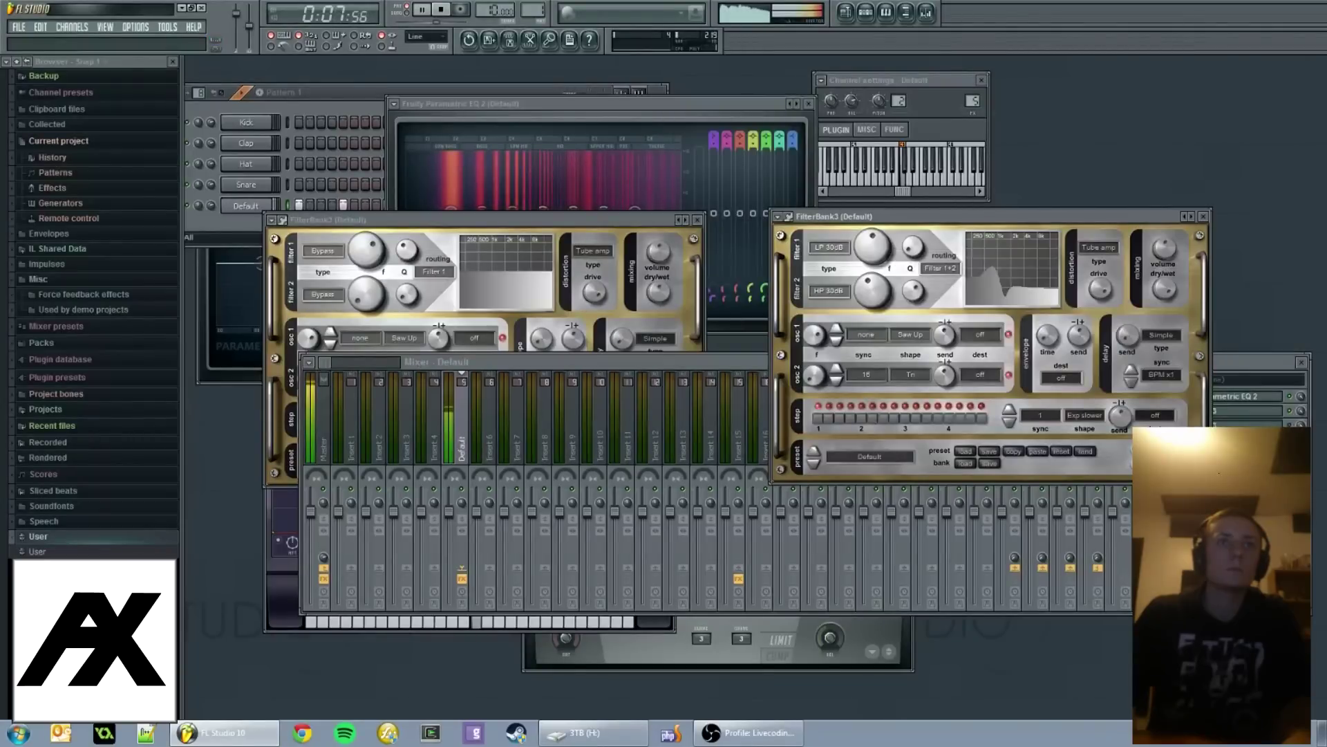
{"action": "key", "text": "space"}
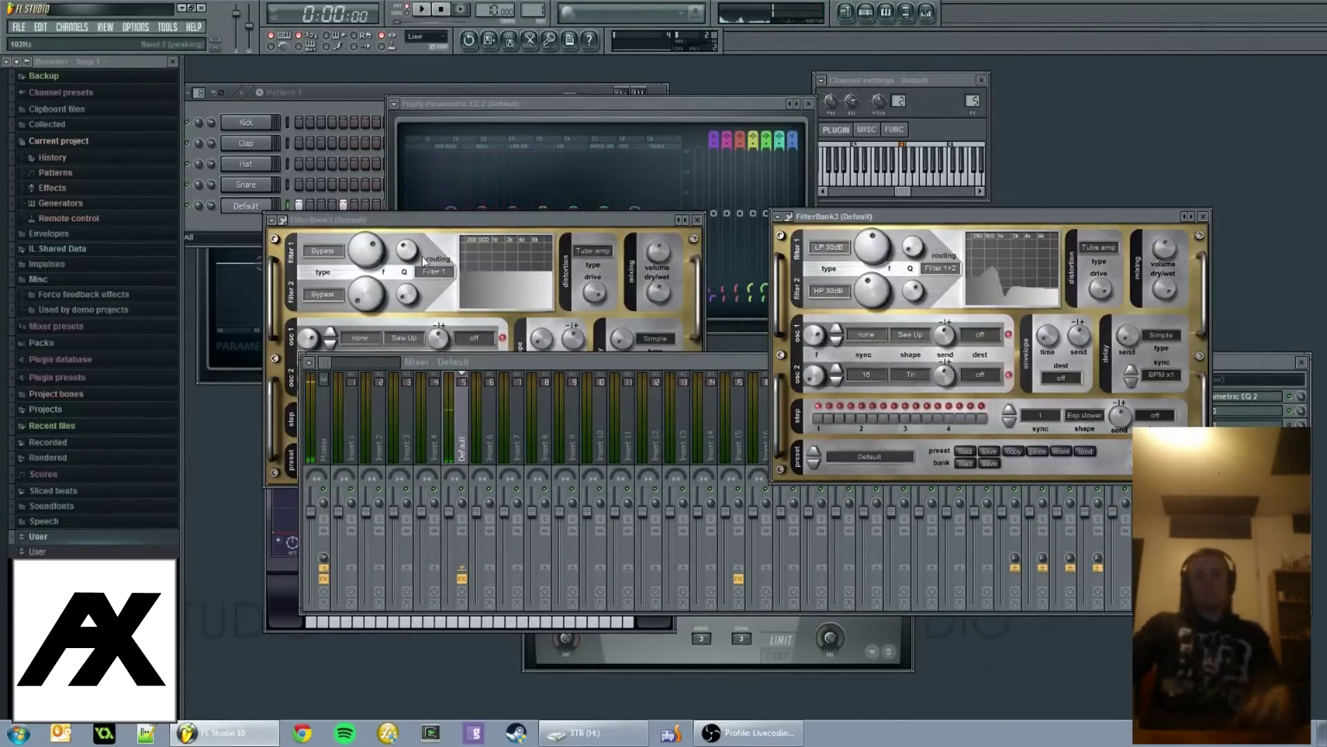